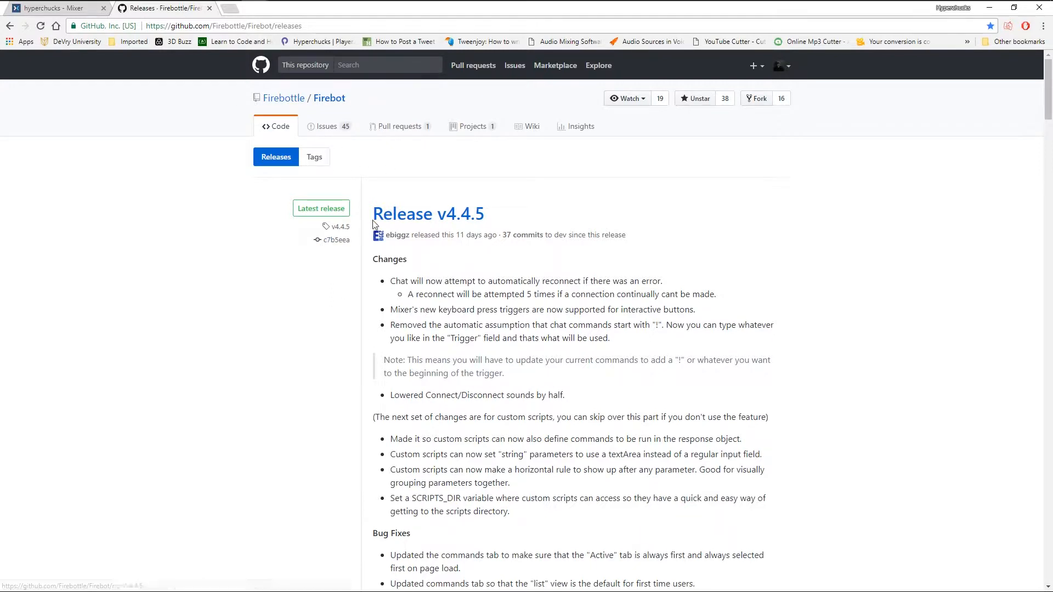
# Look over the download files of Firebot Release v4.4.5 and bring up the Mixer channel page in a smaller window.
pyautogui.scroll(-7, 449, 393)
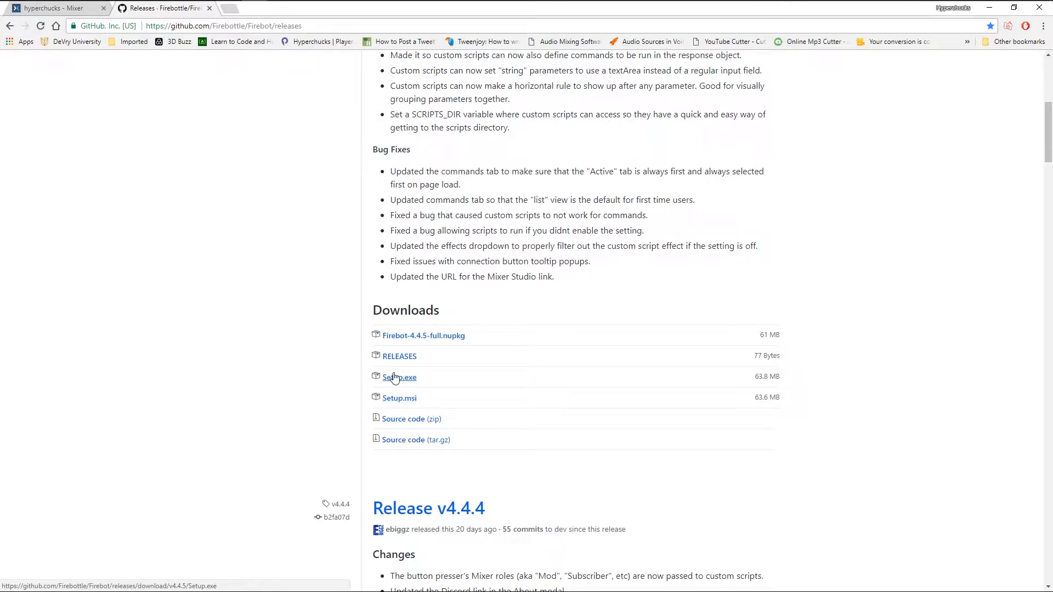
pyautogui.scroll(7, 306, 329)
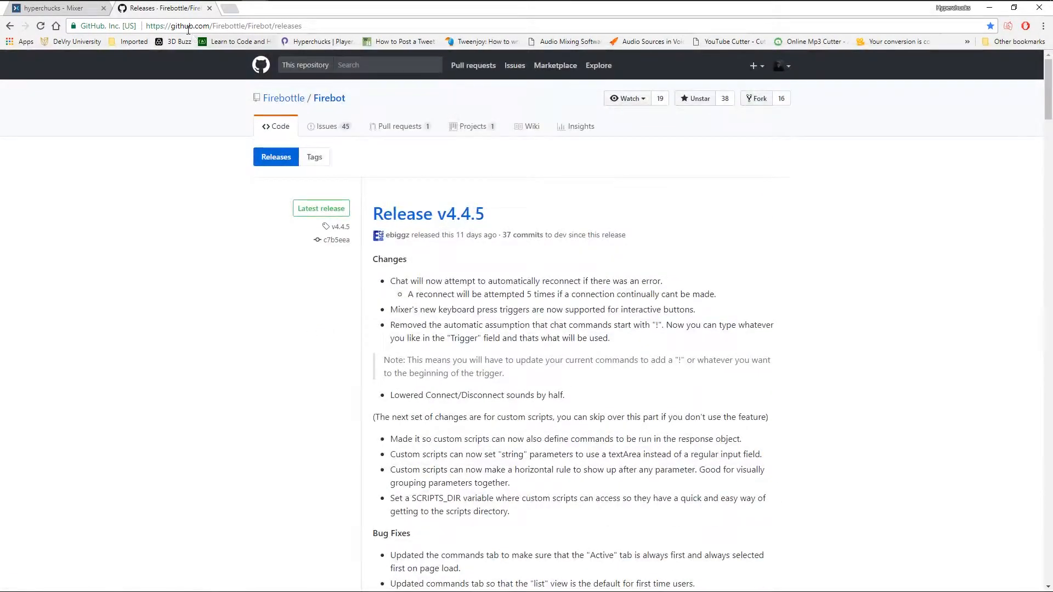
pyautogui.click(60, 8)
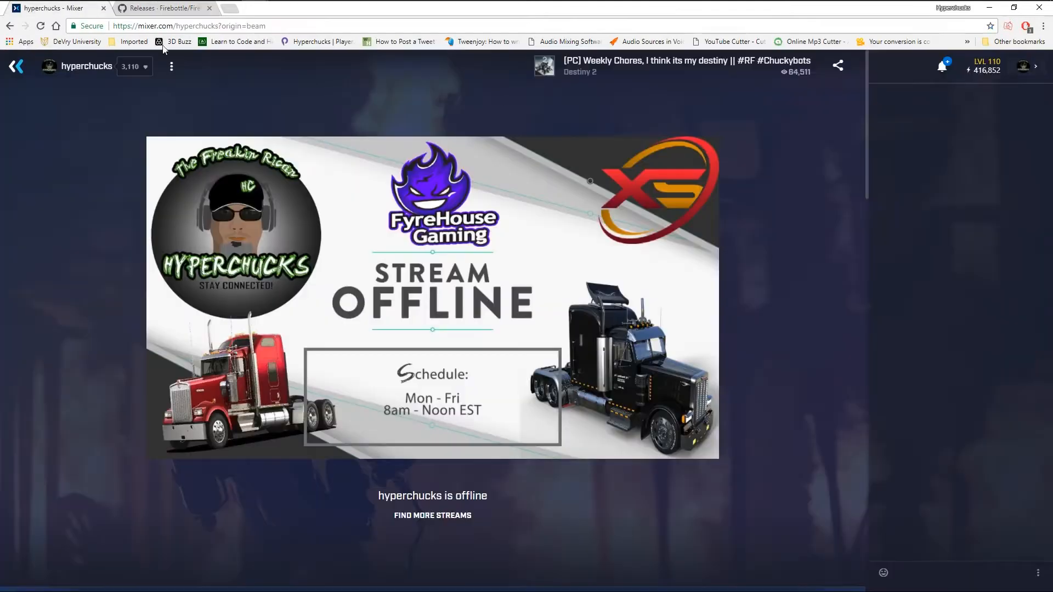
pyautogui.click(1014, 8)
pyautogui.moveTo(452, 15)
pyautogui.mouseDown()
pyautogui.moveTo(460, 18)
pyautogui.moveTo(450, 17)
pyautogui.mouseUp()
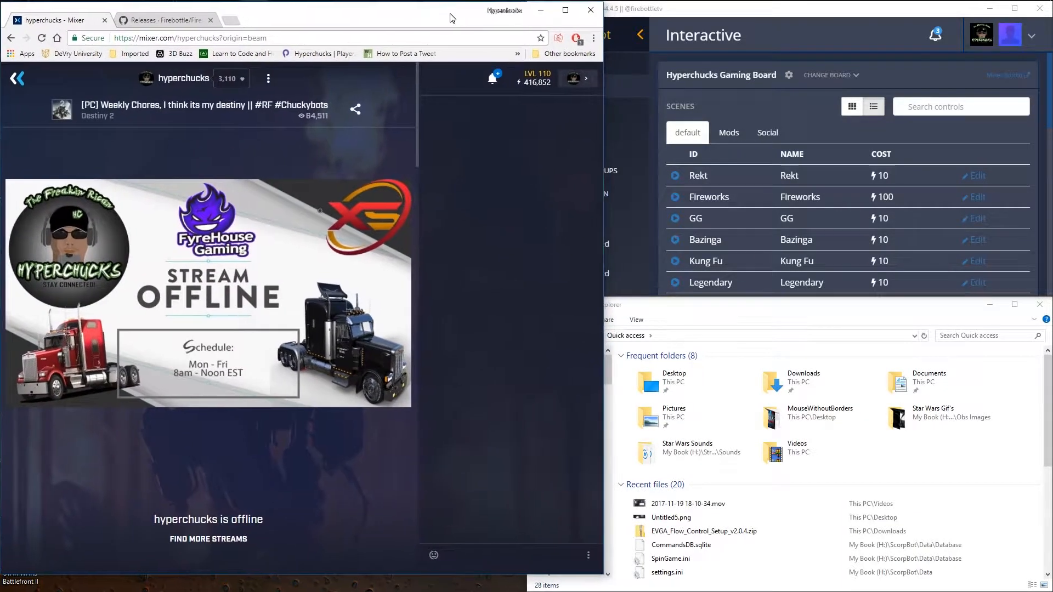
# Switch to Firebot and review the streamer and bot logins, comparing them with the account signed in to Mixer.
pyautogui.click(679, 37)
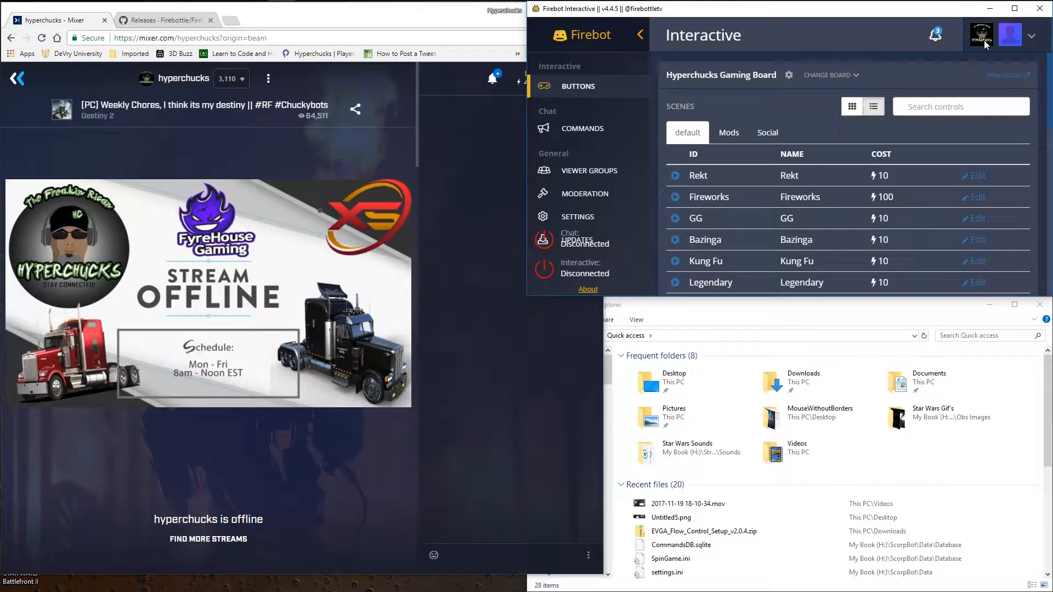
pyautogui.click(1031, 37)
pyautogui.click(1003, 65)
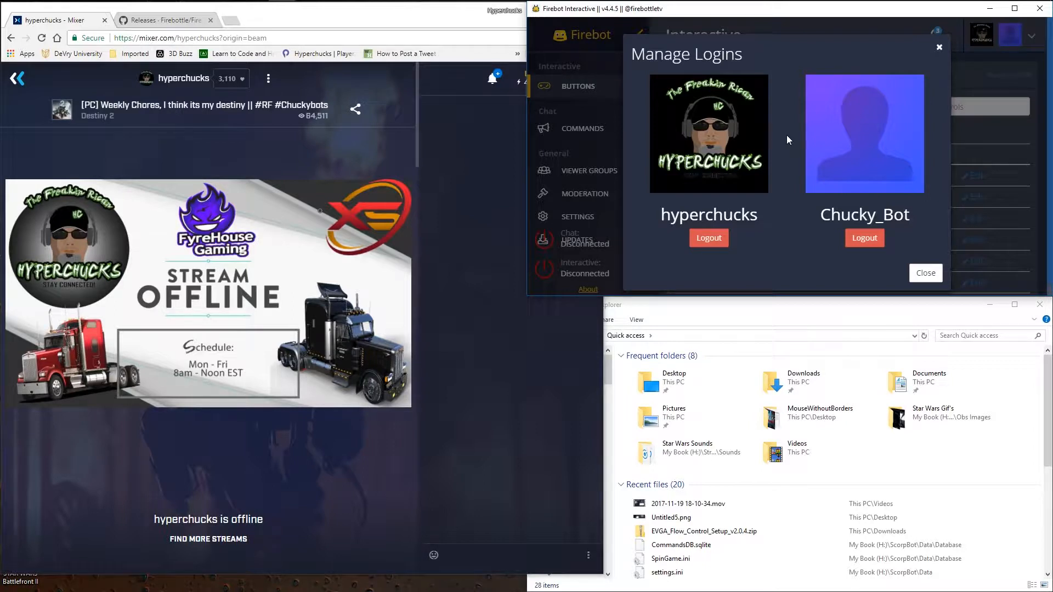
pyautogui.click(458, 249)
pyautogui.click(574, 80)
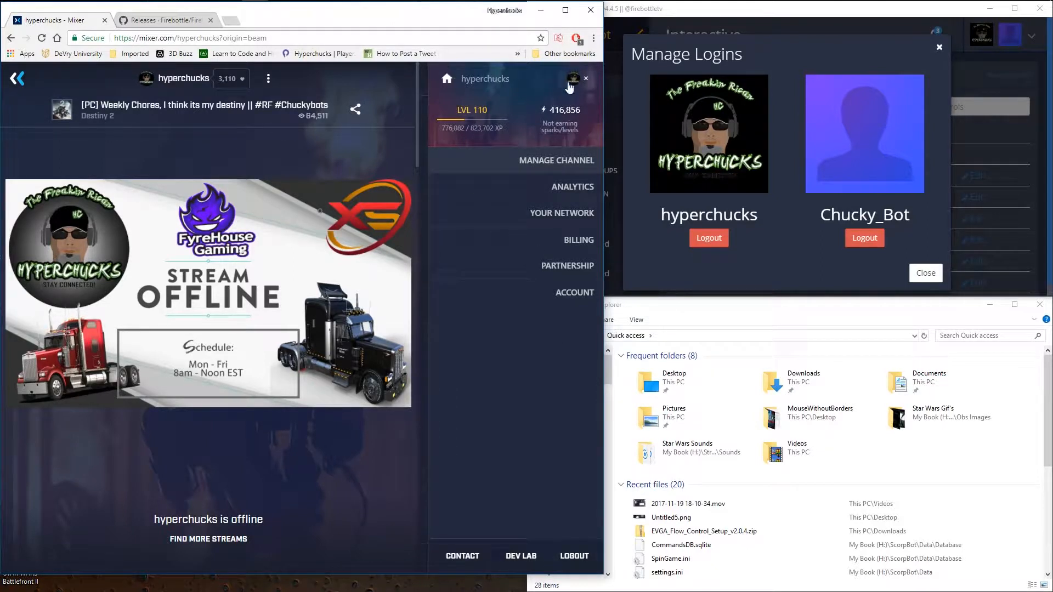
pyautogui.click(586, 78)
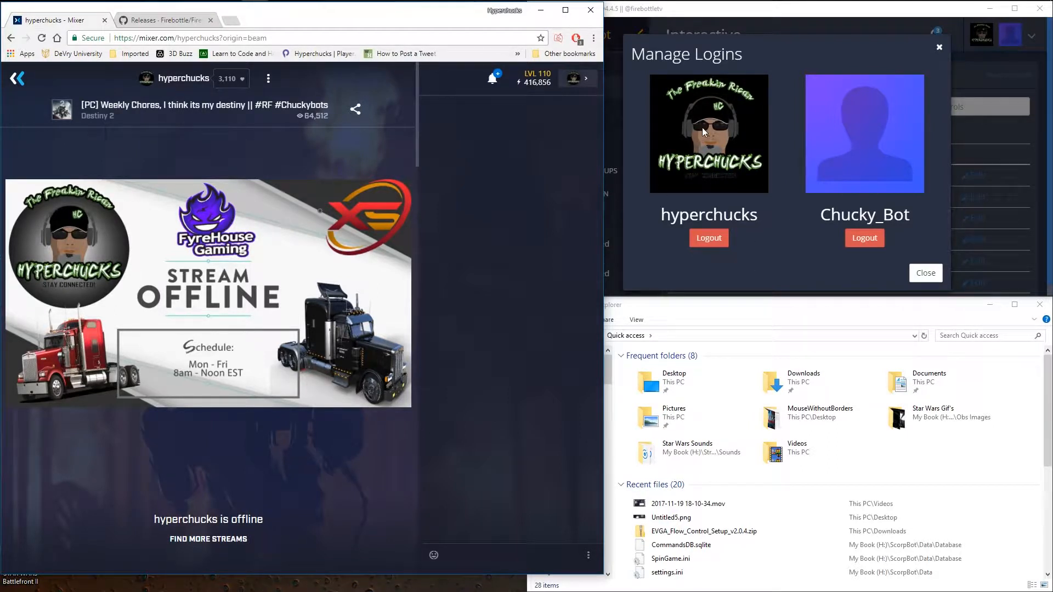
pyautogui.click(937, 48)
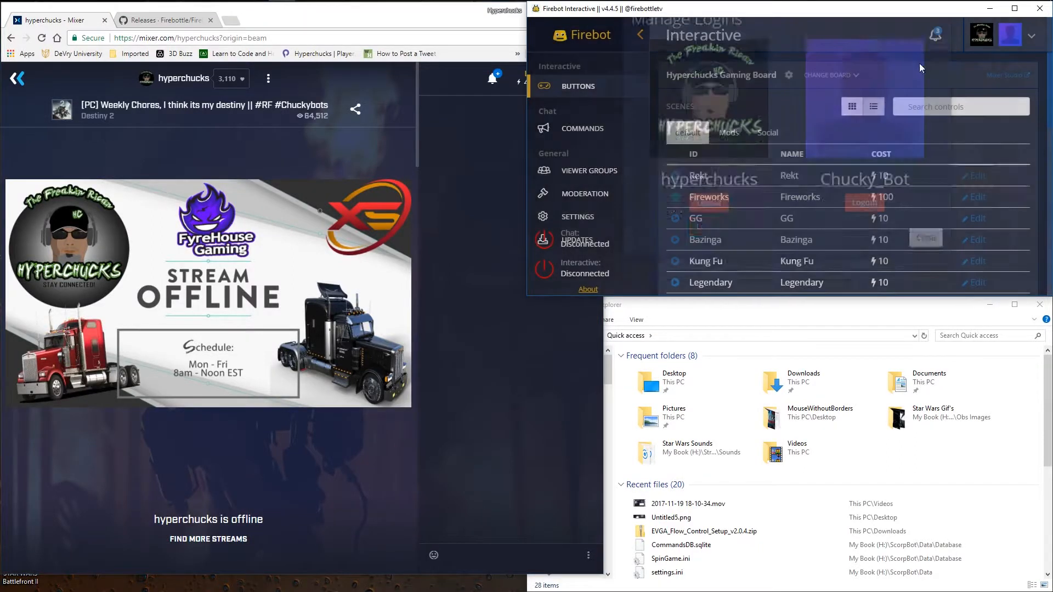
# Switch back to the Mixer channel page in the browser and open the Developer Lab's list of interactive projects.
pyautogui.click(162, 21)
pyautogui.click(79, 22)
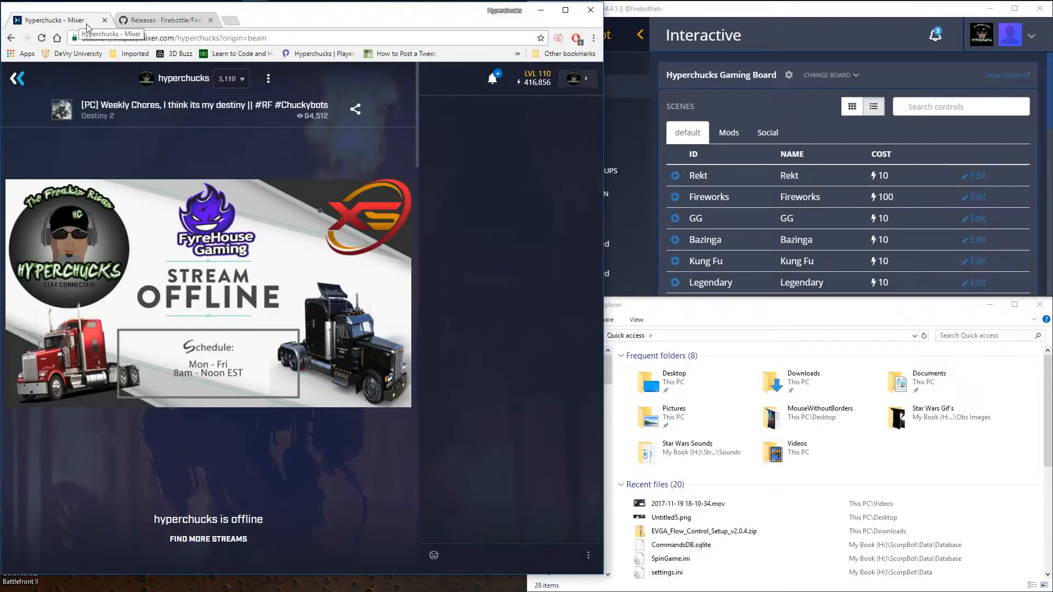
pyautogui.click(575, 85)
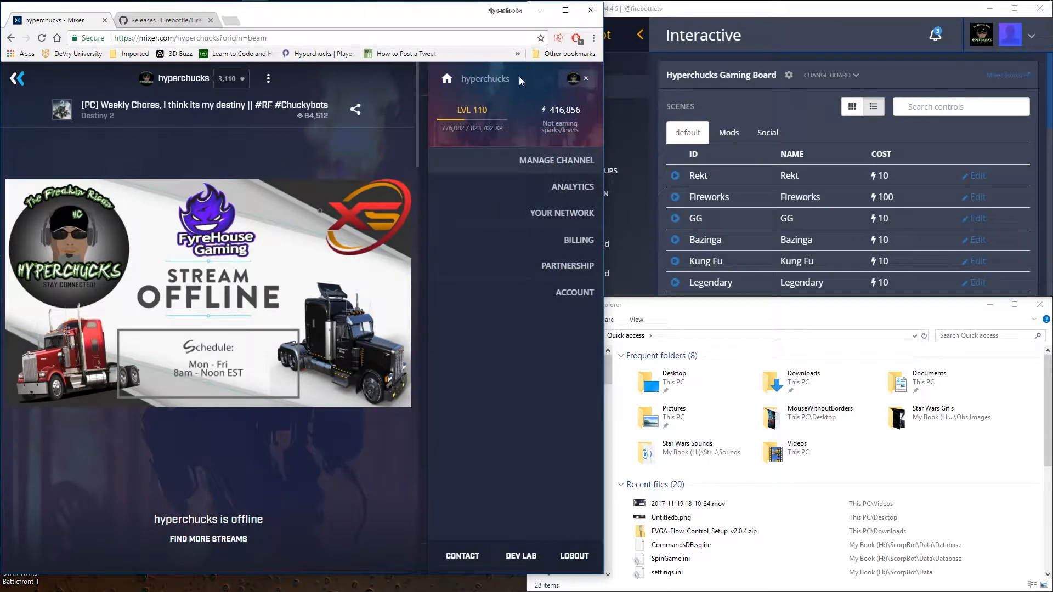
pyautogui.click(518, 556)
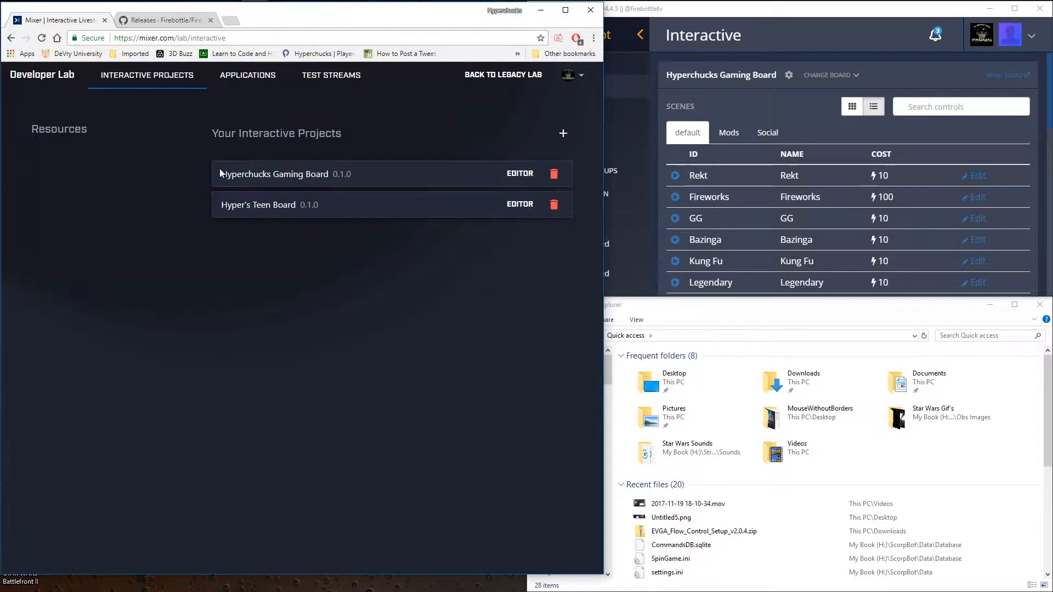
pyautogui.moveTo(221, 174); pyautogui.dragTo(353, 178)
pyautogui.click(425, 169)
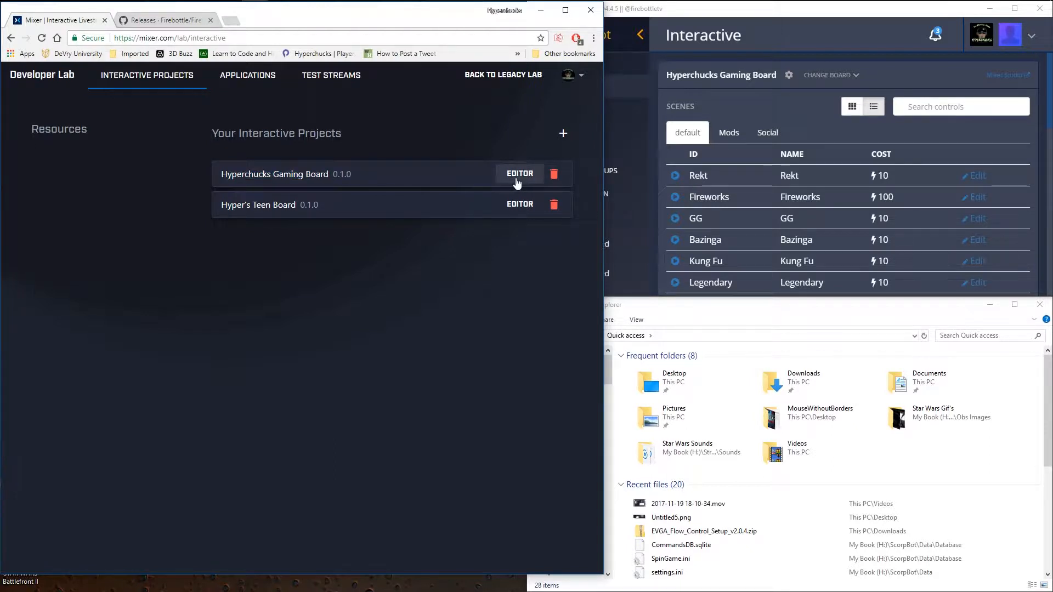
# Create a new interactive project titled "Test" and save it.
pyautogui.click(563, 135)
pyautogui.click(234, 323)
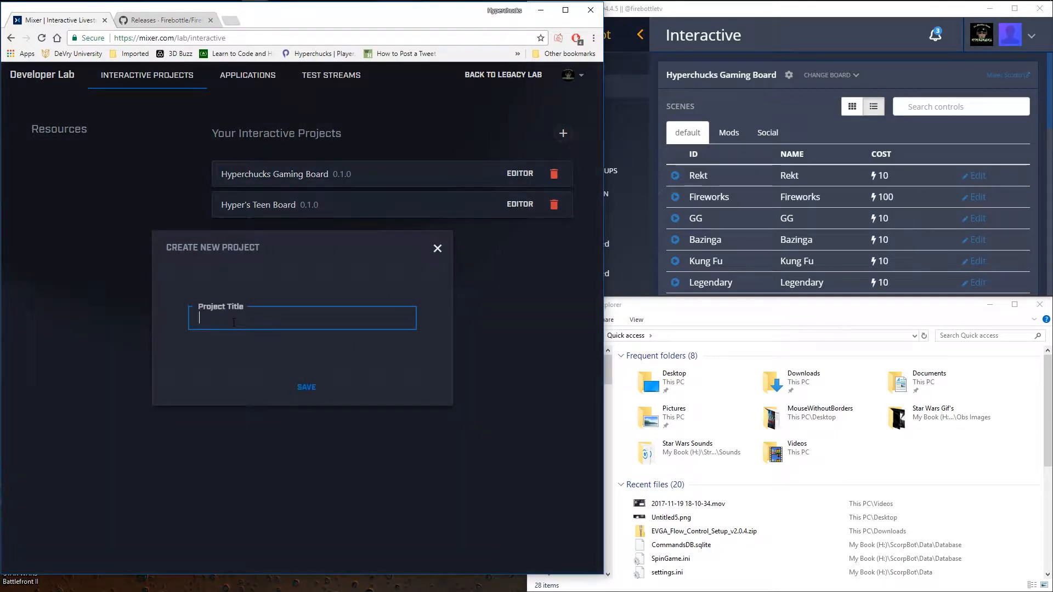
pyautogui.write('Test')
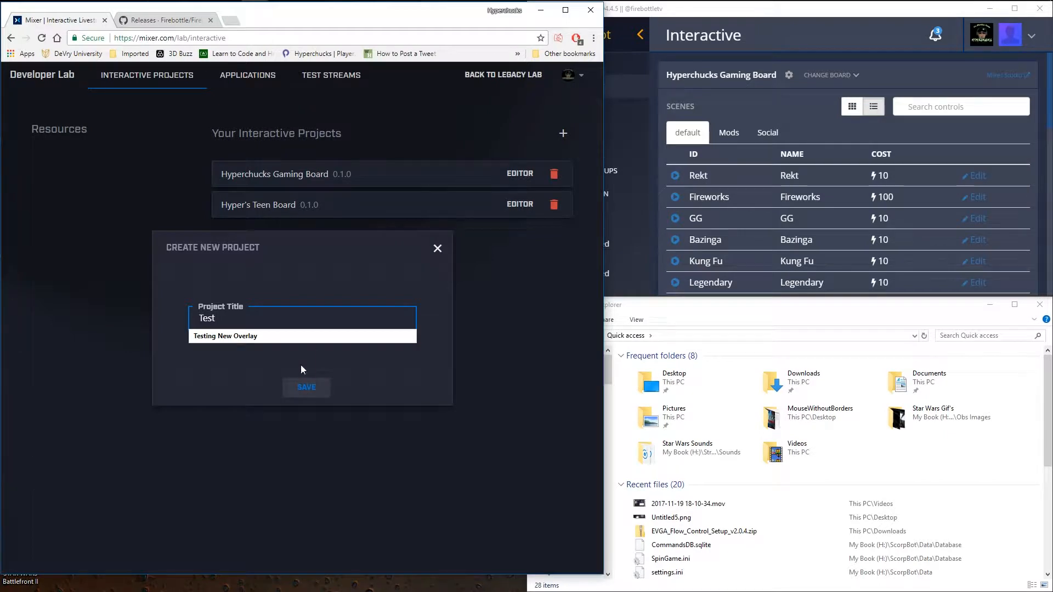
pyautogui.click(307, 394)
pyautogui.click(310, 389)
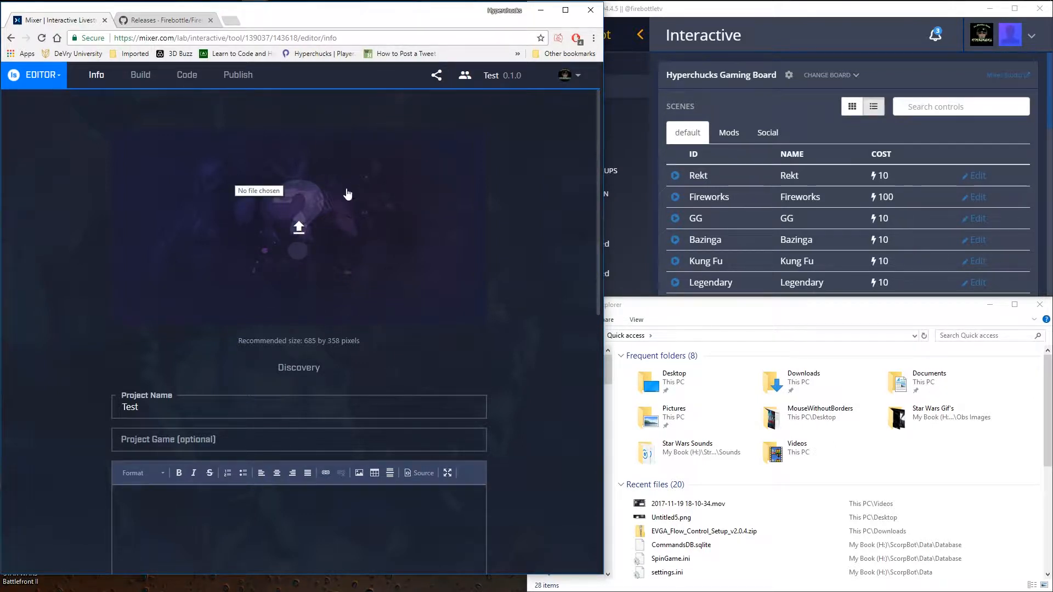
# Examine the Test project's info fields, from the cover image down to the Download URL, and return to the interactive projects list.
pyautogui.scroll(-2, 347, 193)
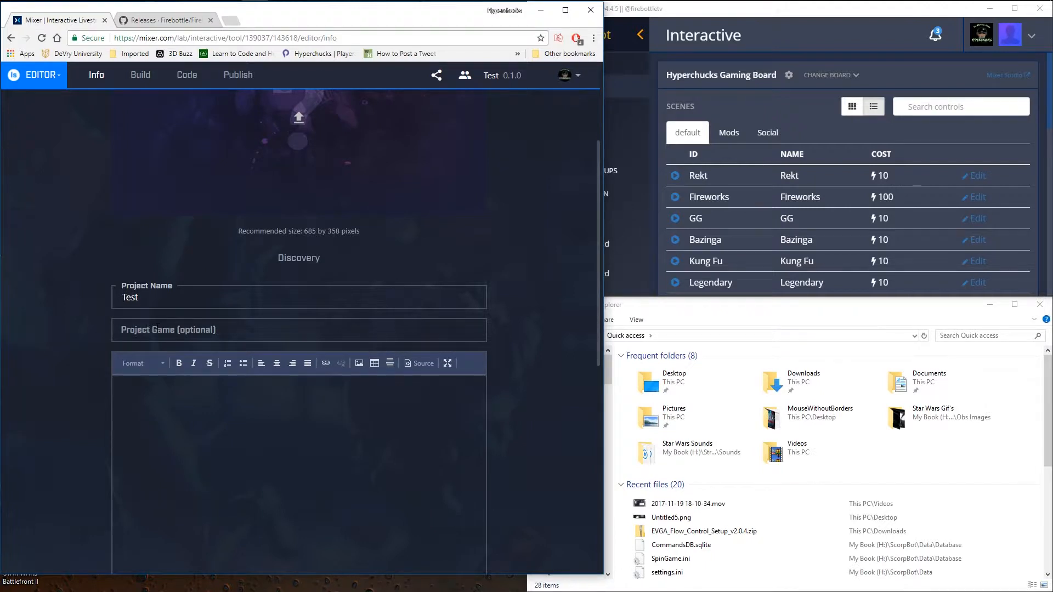
pyautogui.scroll(-4, 157, 327)
pyautogui.click(164, 230)
pyautogui.scroll(-3, 183, 290)
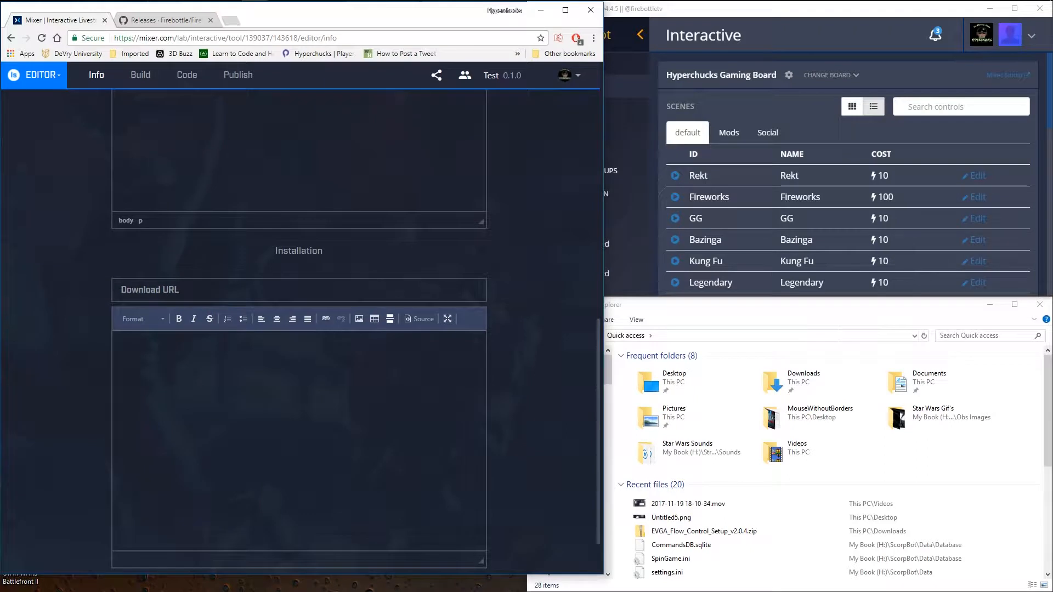
pyautogui.click(184, 290)
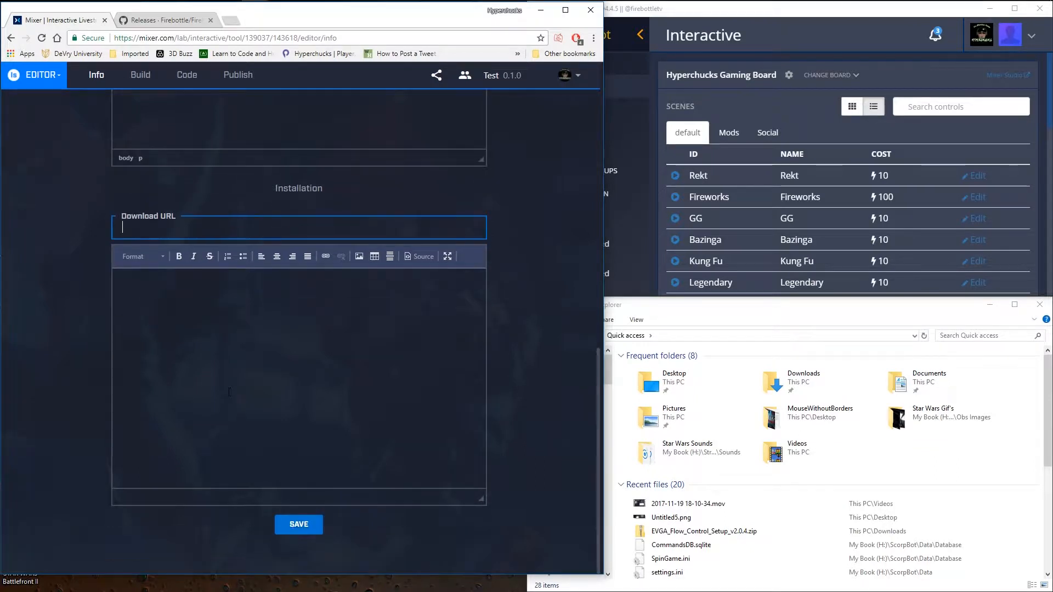
pyautogui.scroll(3, 229, 355)
pyautogui.scroll(5, 229, 355)
pyautogui.click(47, 81)
pyautogui.click(44, 106)
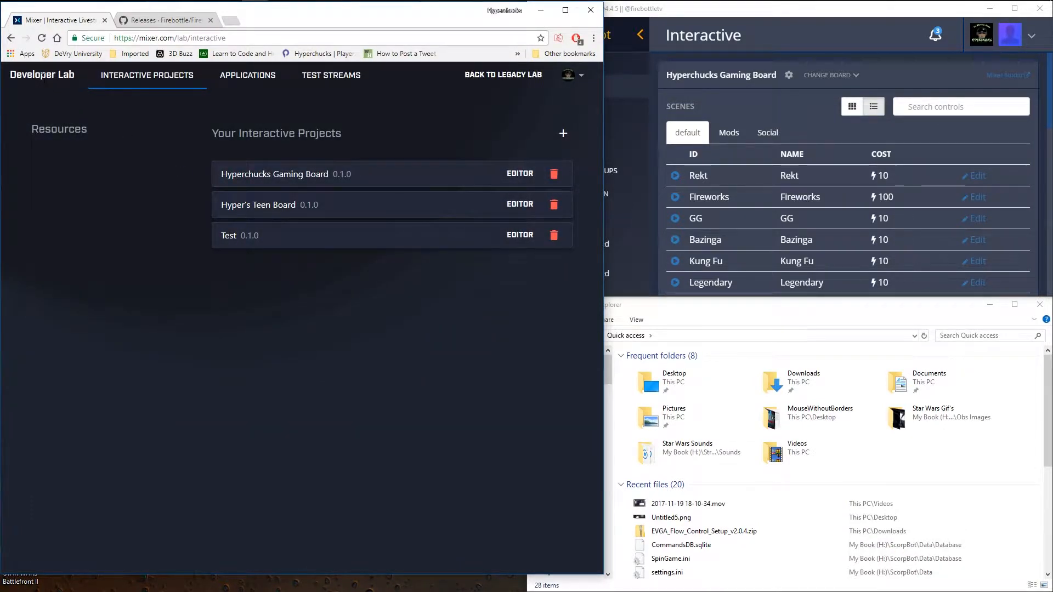
# Open the Hyperchucks Gaming Board project in the editor and review its cover image, project name and description.
pyautogui.click(531, 174)
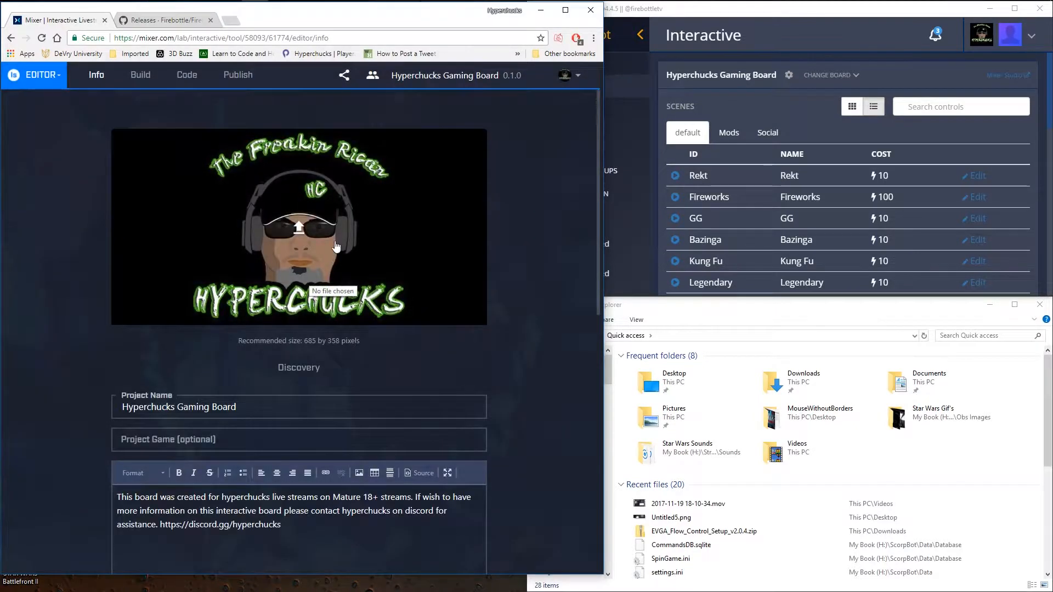
pyautogui.scroll(-6, 385, 227)
pyautogui.scroll(2, 286, 273)
pyautogui.scroll(4, 285, 272)
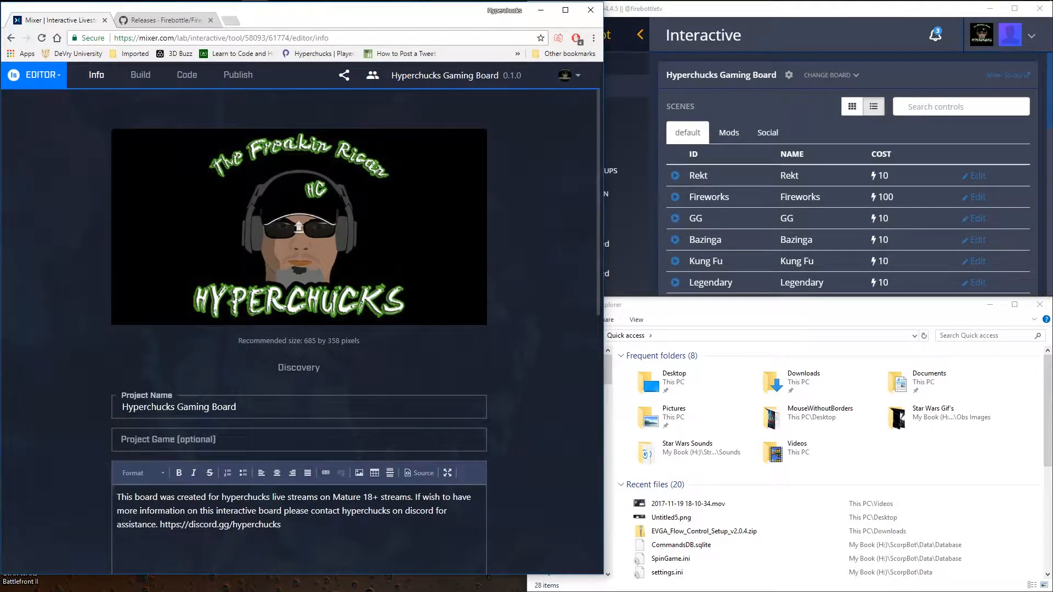
pyautogui.scroll(-3, 82, 383)
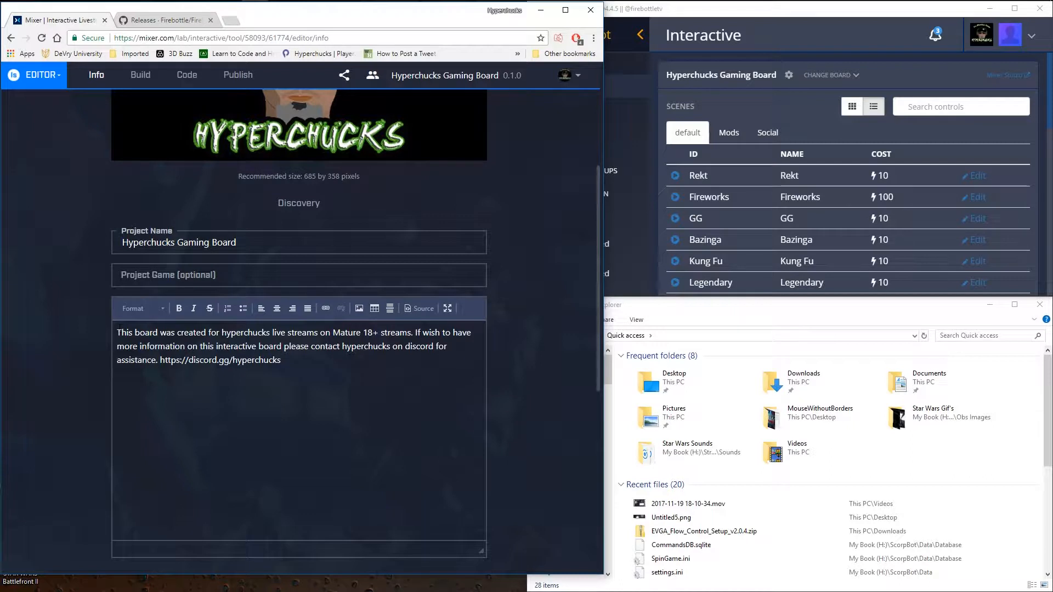
pyautogui.moveTo(118, 331); pyautogui.dragTo(291, 363)
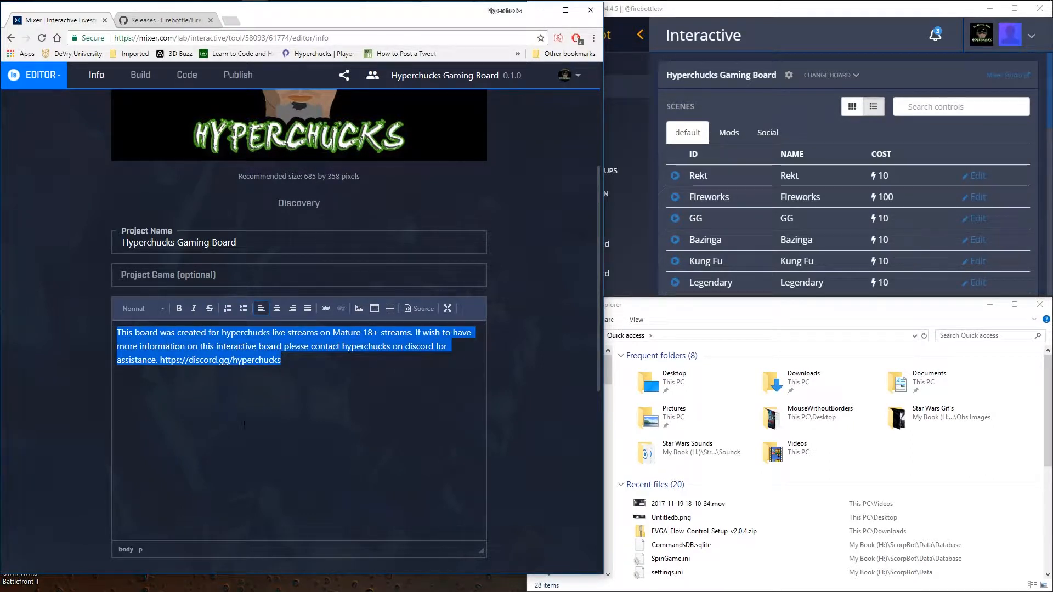
pyautogui.click(282, 399)
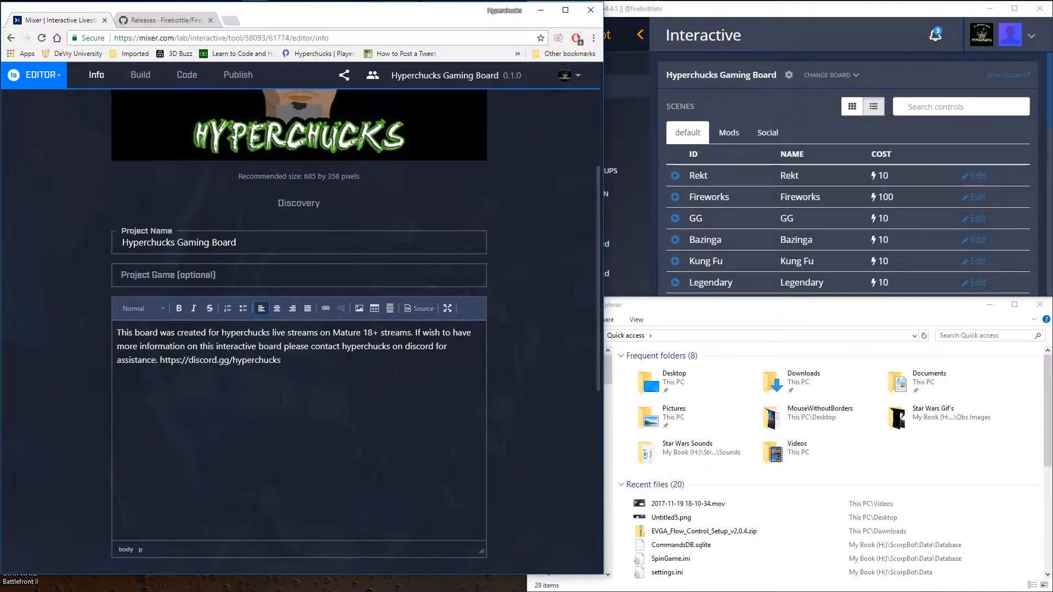
pyautogui.scroll(3, 281, 400)
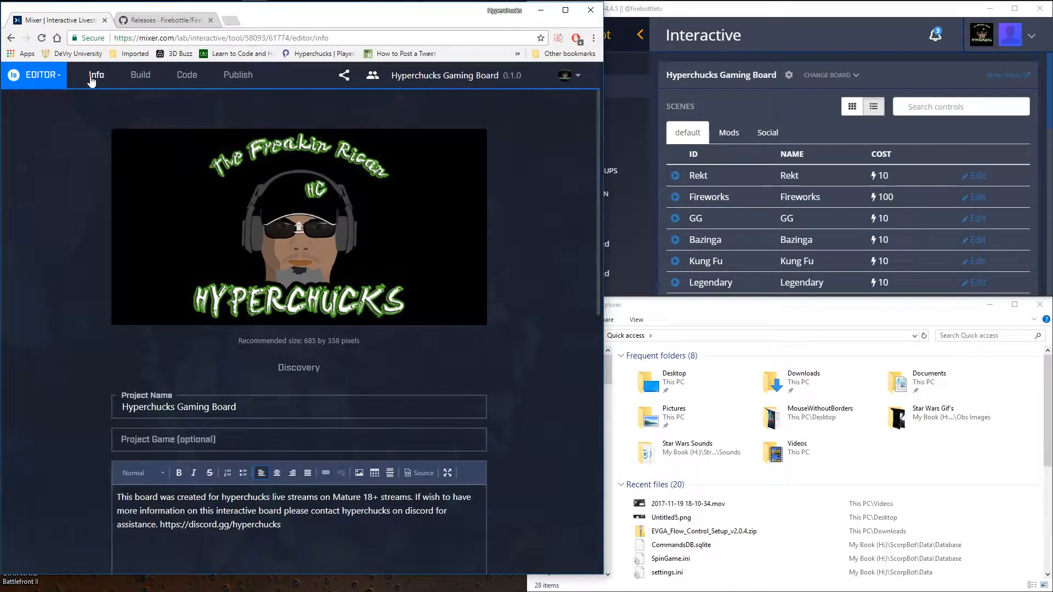
# Open the board's Build page in a maximized window and look through the default, Mods and Social scenes.
pyautogui.click(140, 76)
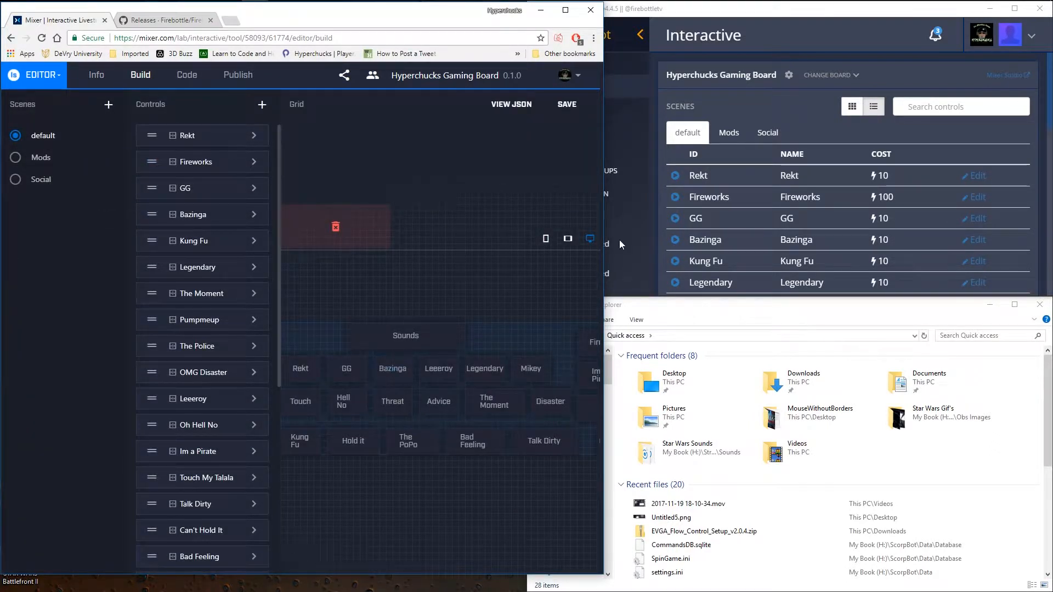
pyautogui.click(565, 11)
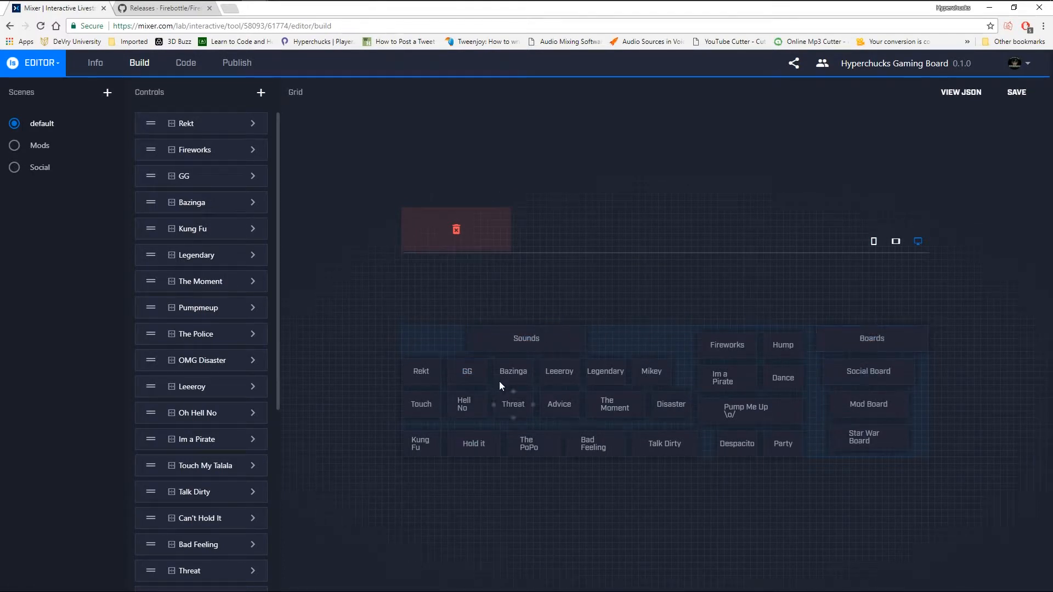
pyautogui.click(35, 124)
pyautogui.click(15, 145)
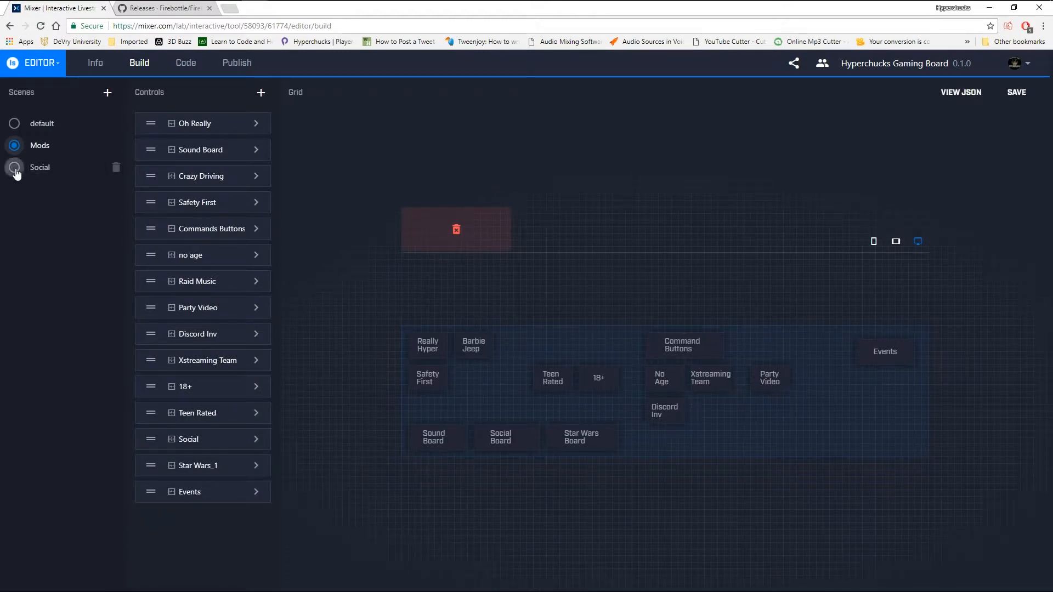
pyautogui.click(15, 168)
pyautogui.click(15, 125)
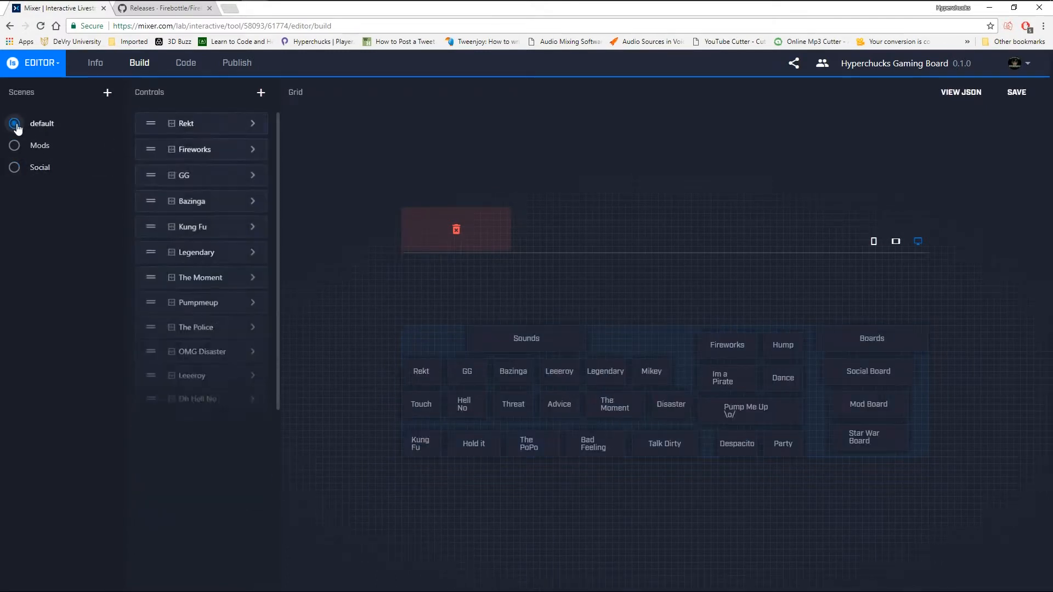
# Add a new scene named "Star Wars Board" to the gaming board.
pyautogui.click(108, 94)
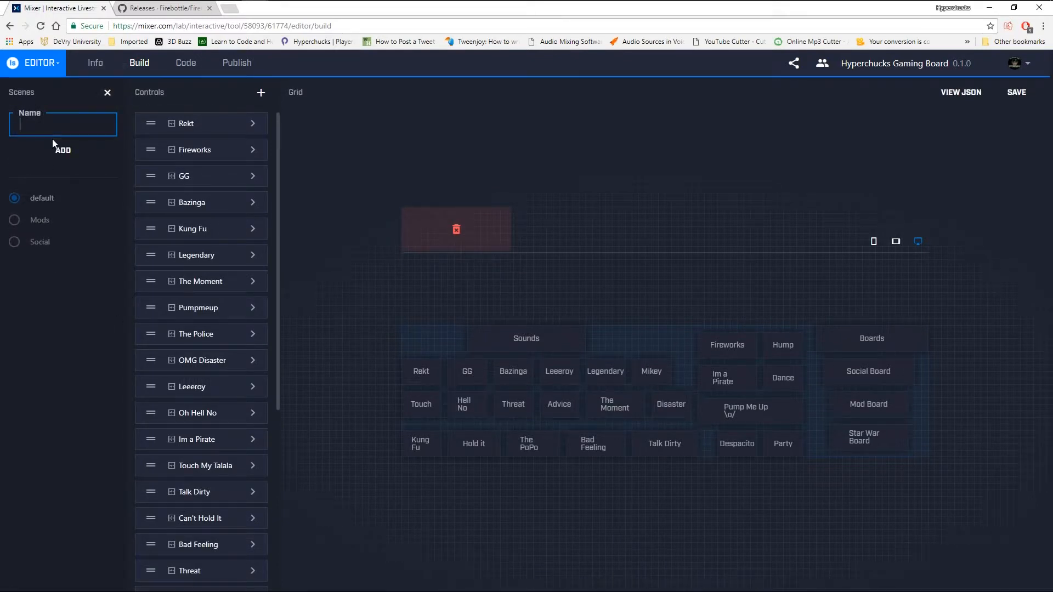
pyautogui.write('Star Wars Board')
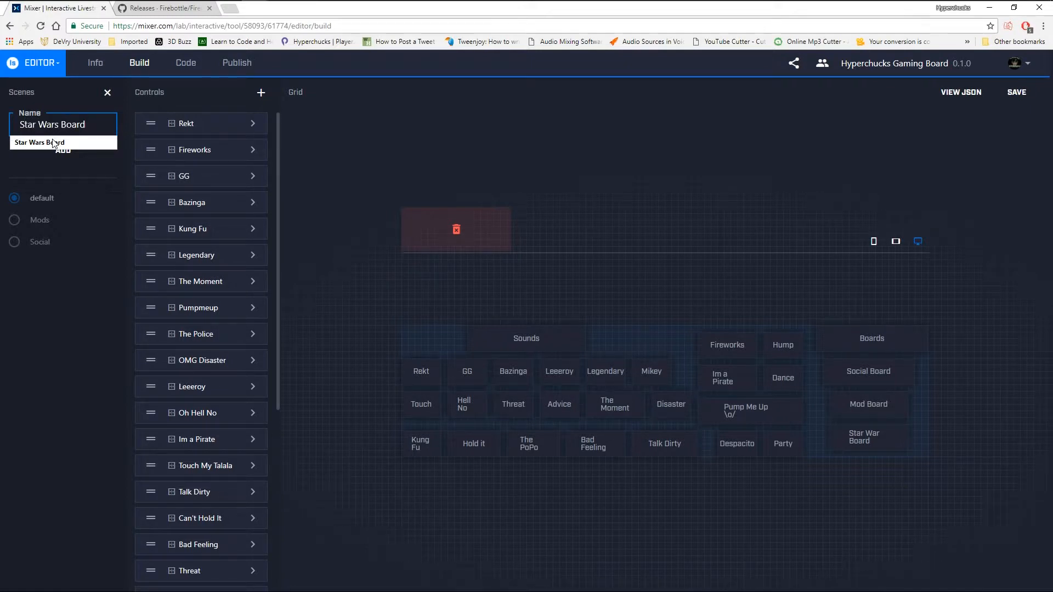
pyautogui.click(62, 150)
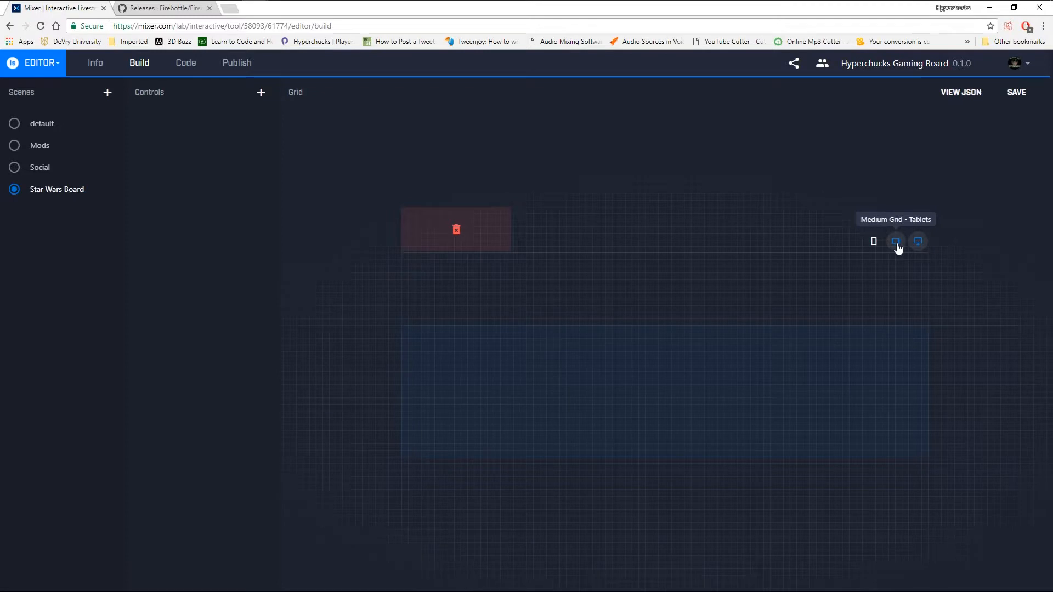
# Preview the Star Wars Board scene's phone-sized grid and return to the desktop grid.
pyautogui.click(873, 242)
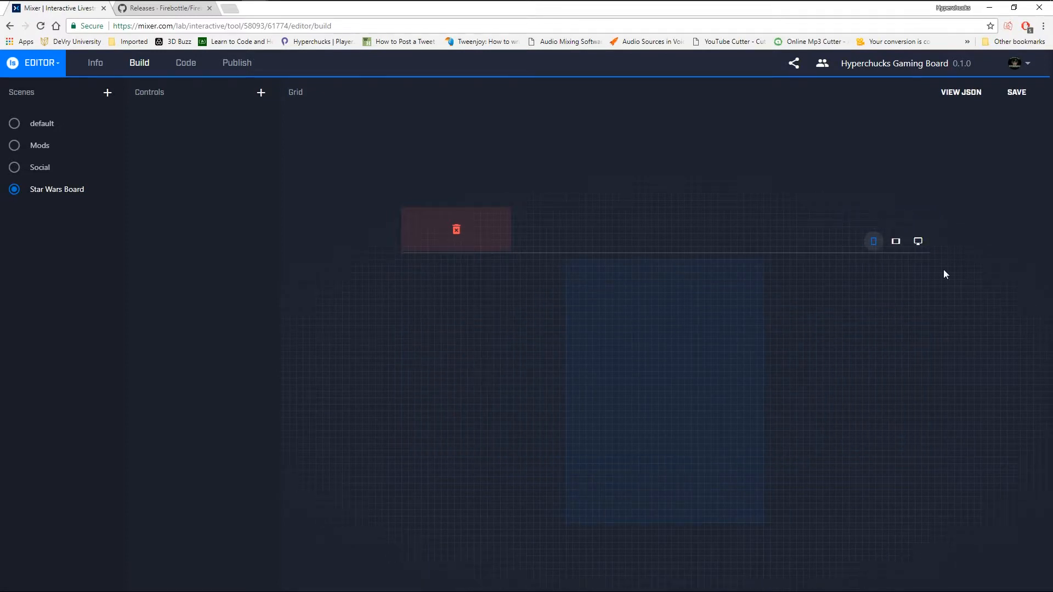
pyautogui.click(917, 241)
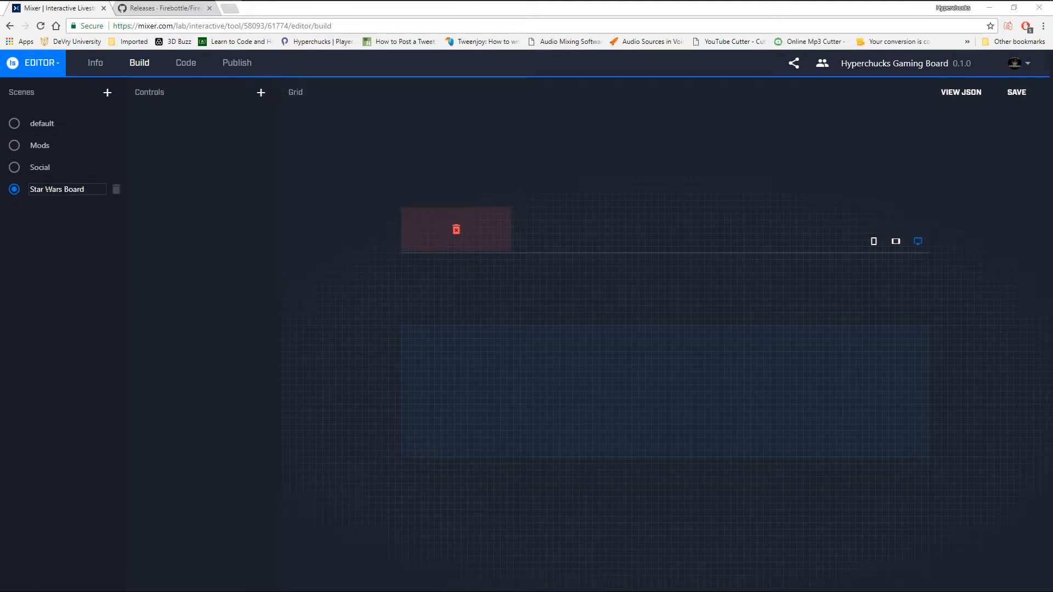
# Add a button control named "Chewbaca" to the Star Wars Board scene.
pyautogui.click(15, 189)
pyautogui.click(261, 93)
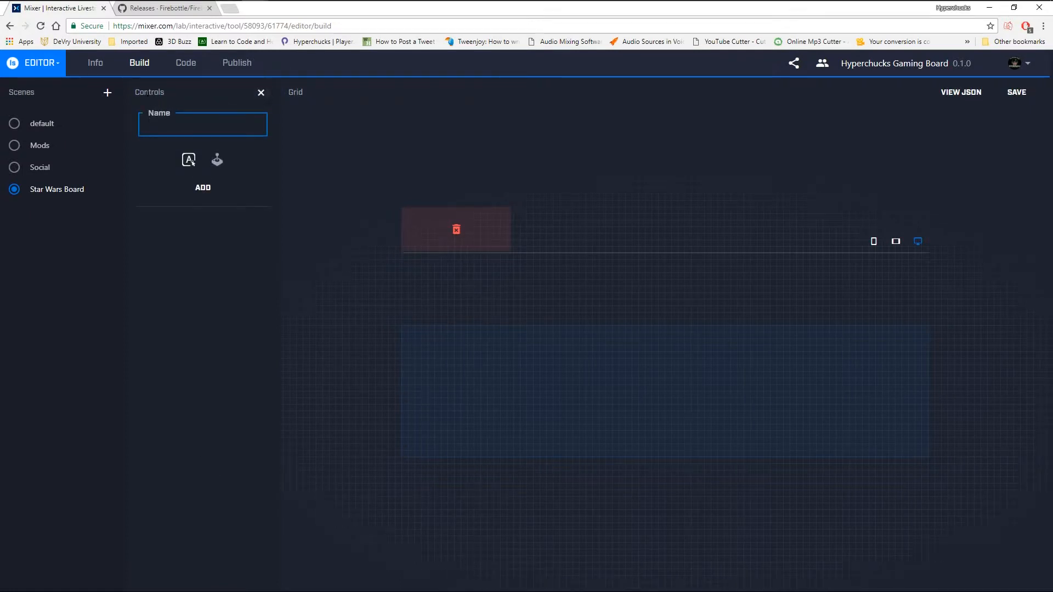
pyautogui.click(196, 127)
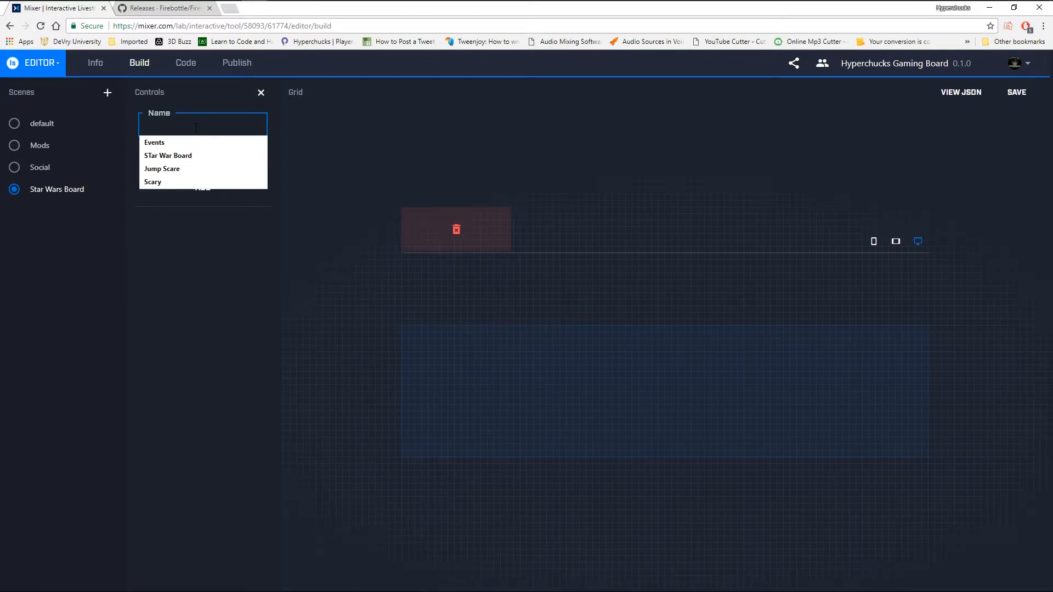
pyautogui.write('Chewy')
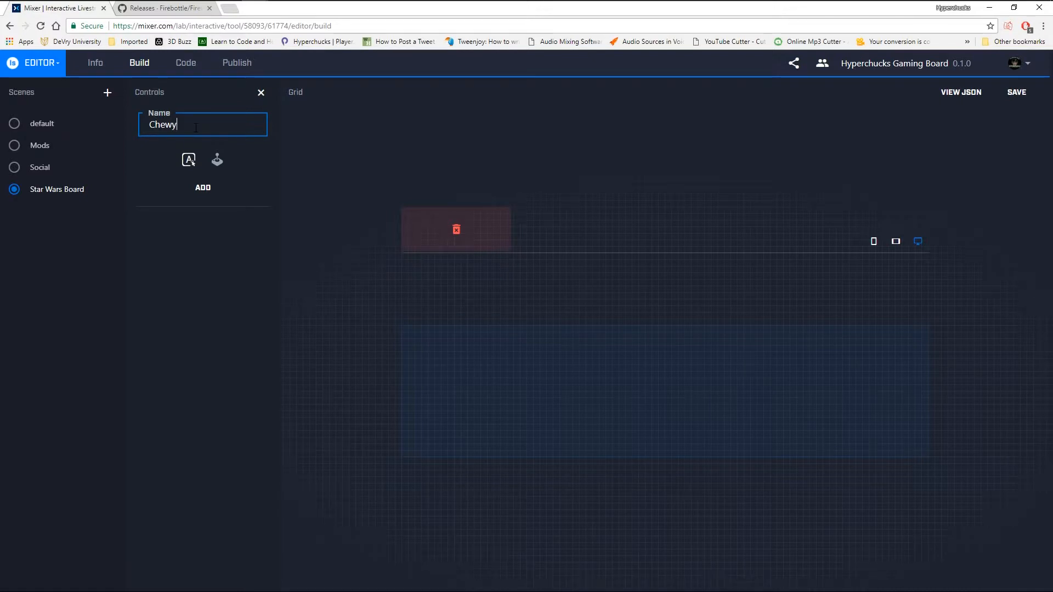
pyautogui.press('BackSpace')
pyautogui.write('baca')
pyautogui.click(201, 189)
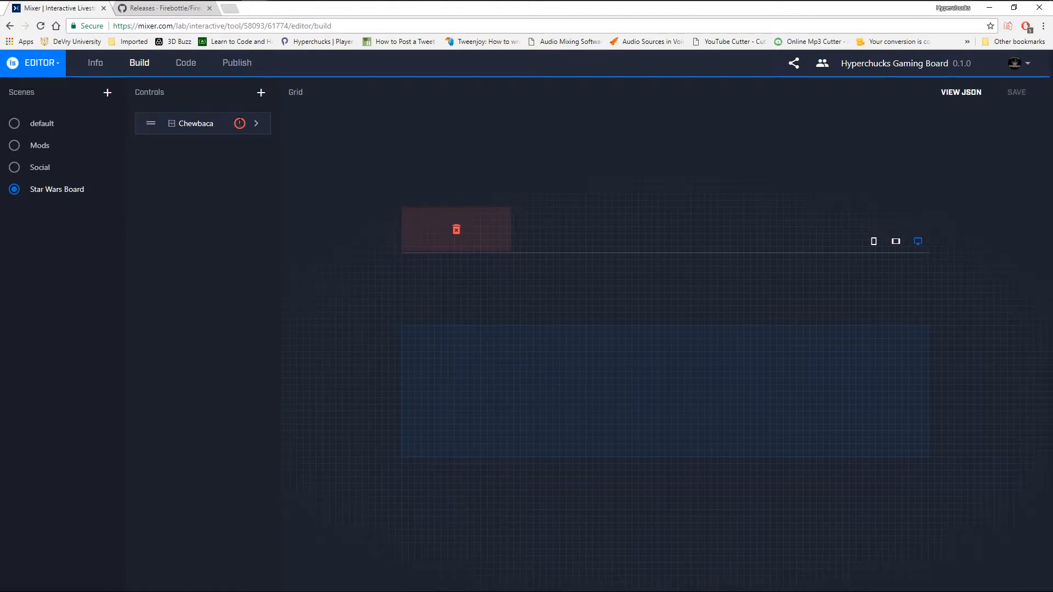
# Set the Chewbaca control's text to "Chewy", its spark cost to 50 and its tooltip to "Screaming Chewy".
pyautogui.click(256, 124)
pyautogui.click(316, 158)
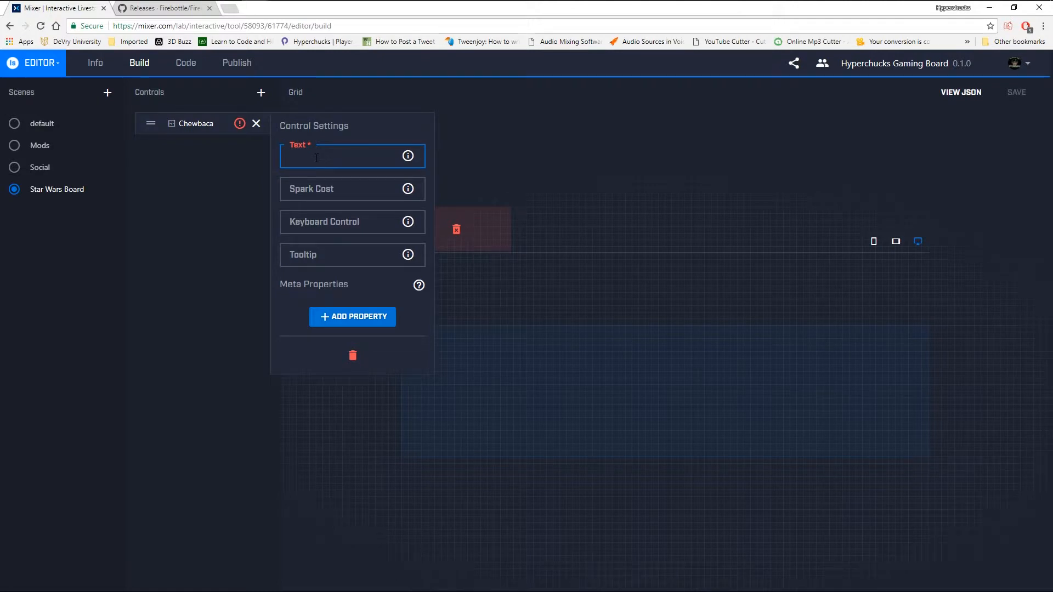
pyautogui.write('Chewy')
pyautogui.click(323, 195)
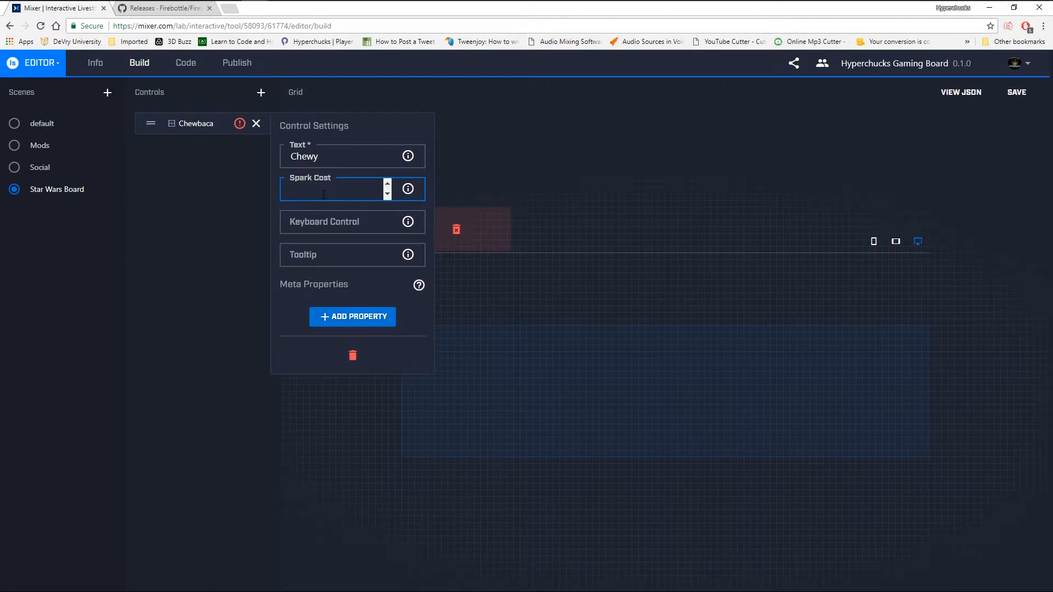
pyautogui.write('50')
pyautogui.click(331, 225)
pyautogui.moveTo(409, 223)
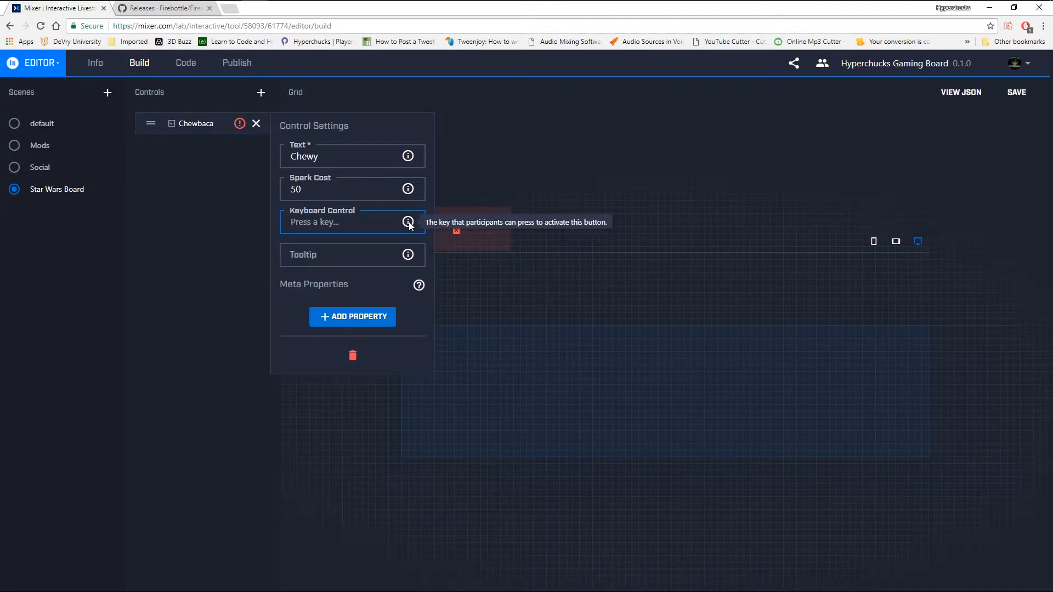
pyautogui.moveTo(408, 257)
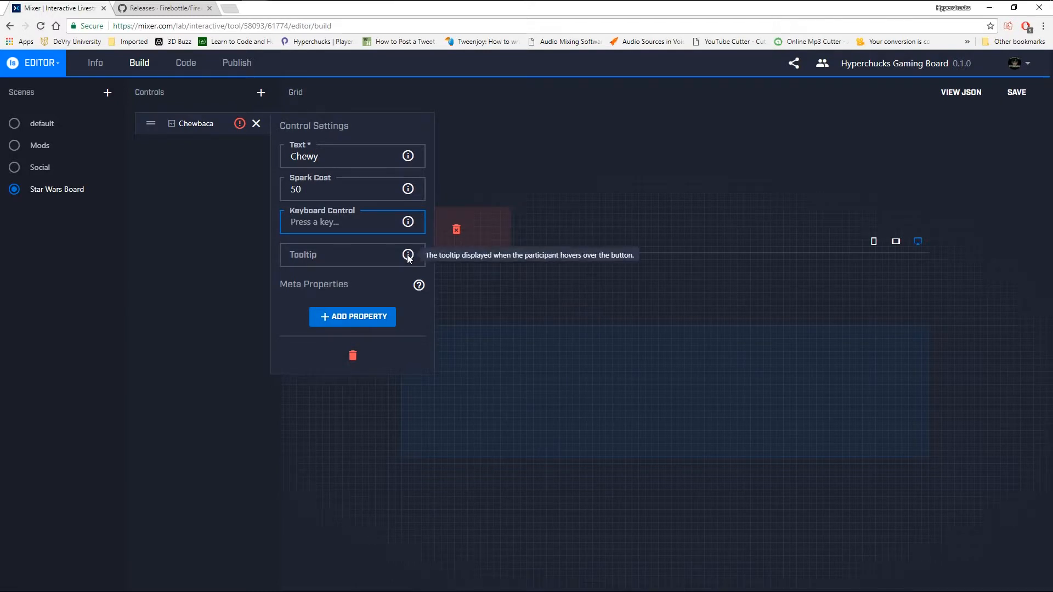
pyautogui.click(371, 254)
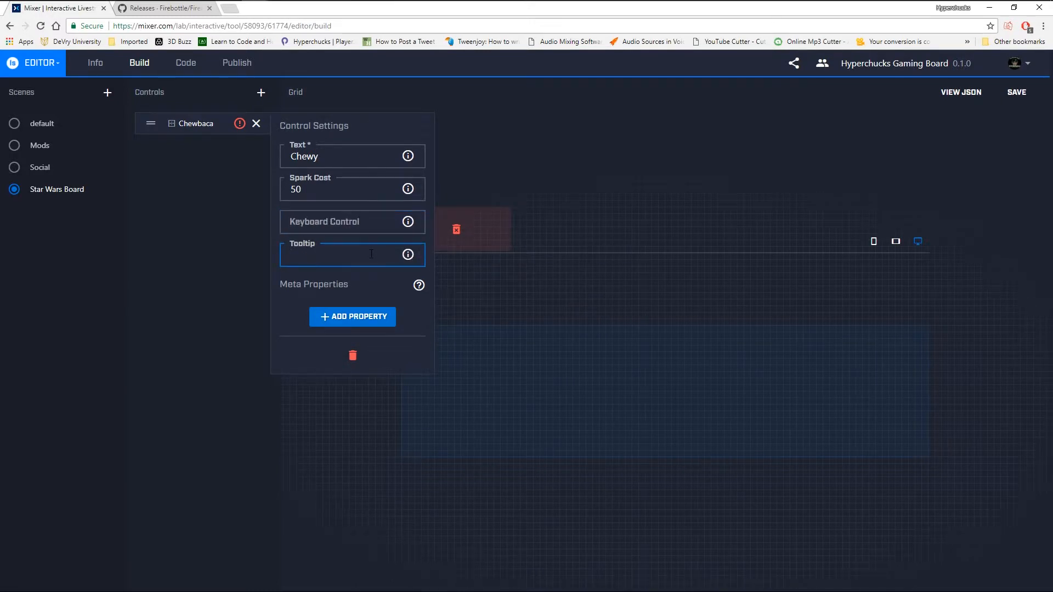
pyautogui.write('Screaming Chewy')
pyautogui.moveTo(409, 257)
pyautogui.click(327, 323)
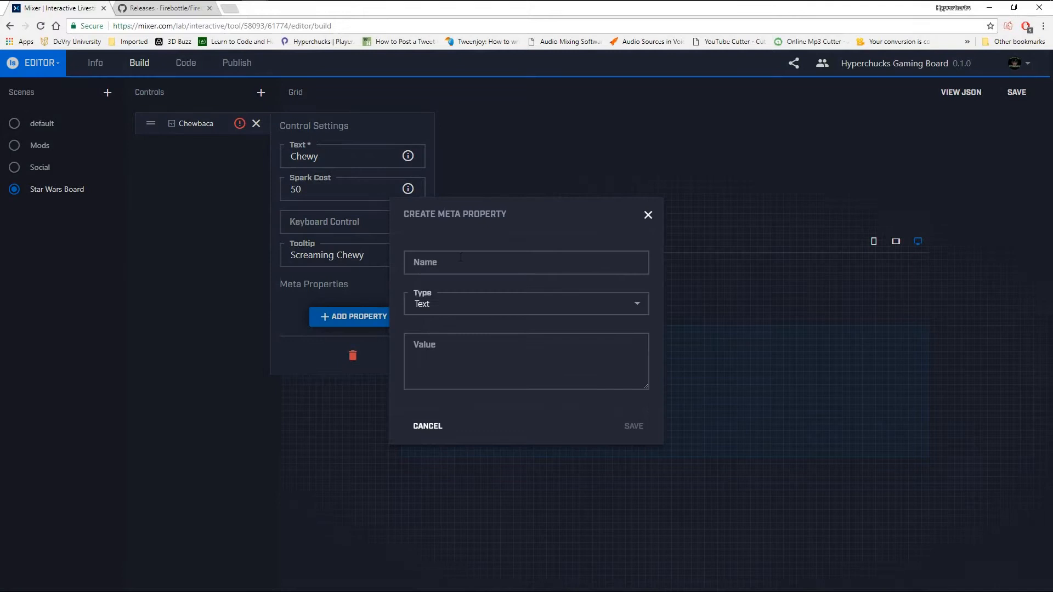
pyautogui.click(452, 302)
pyautogui.click(451, 301)
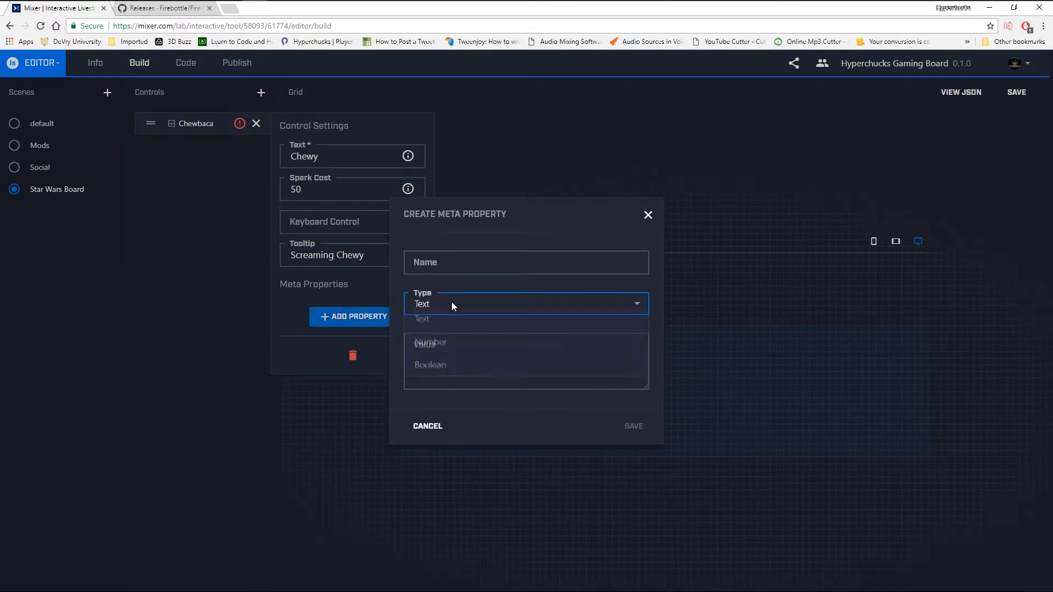
pyautogui.press('Tab')
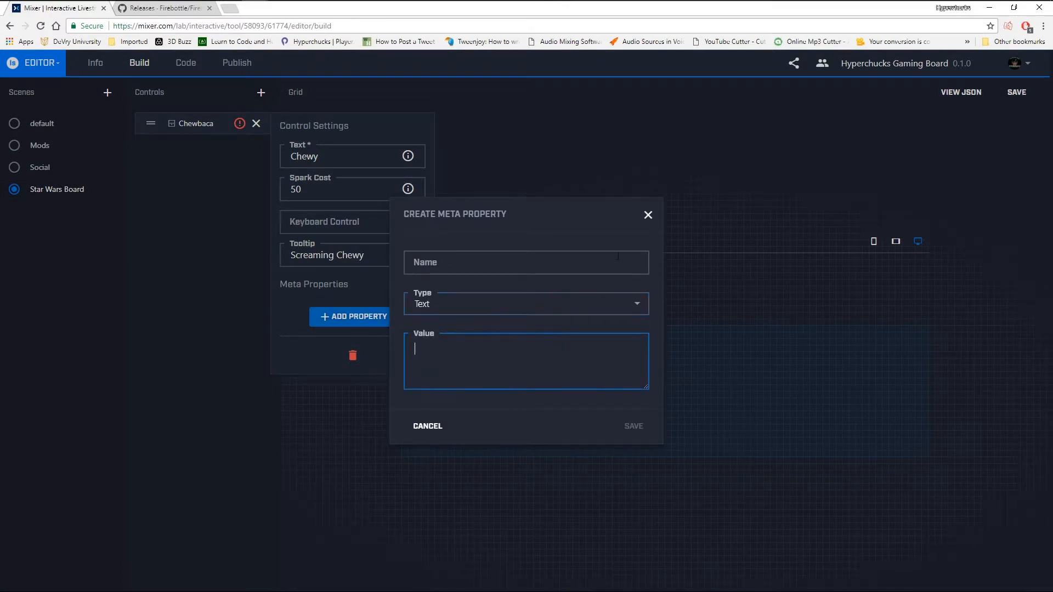
pyautogui.click(648, 215)
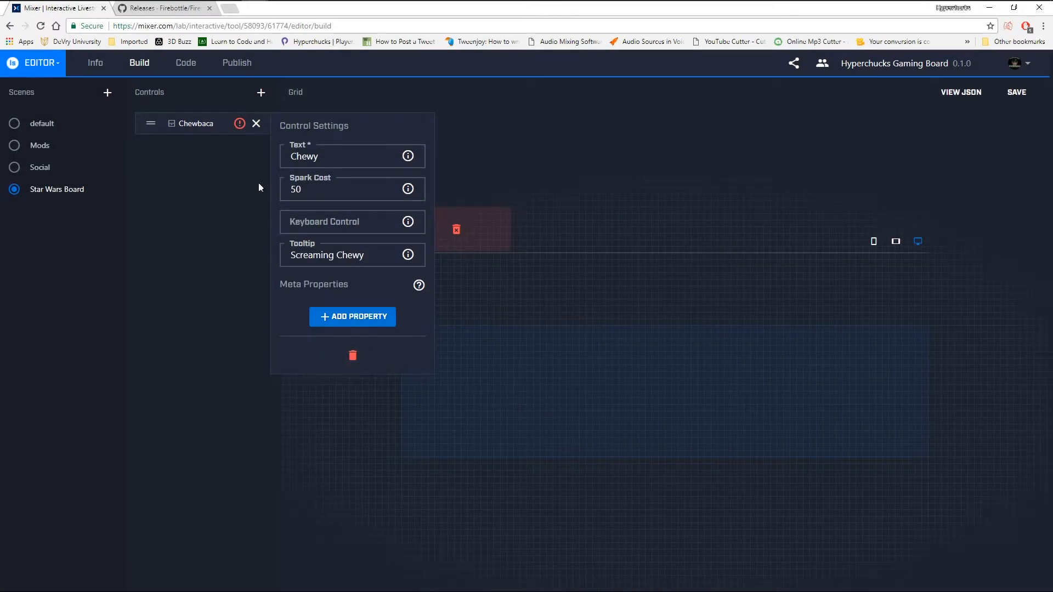
# Close the Chewbaca control's settings, save the board and place the control near the desktop grid's upper-left corner.
pyautogui.click(256, 124)
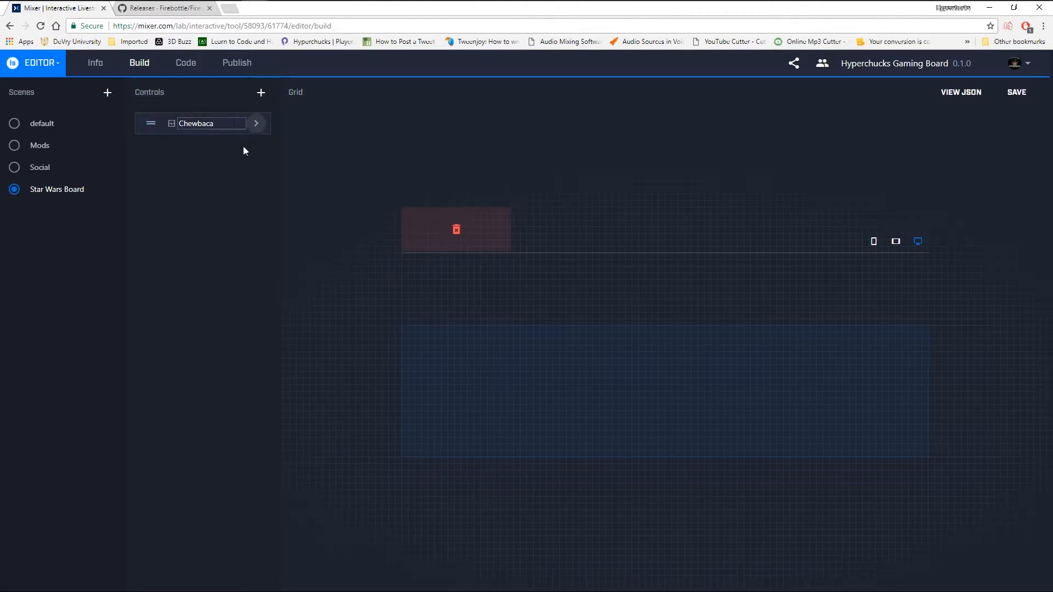
pyautogui.click(1016, 92)
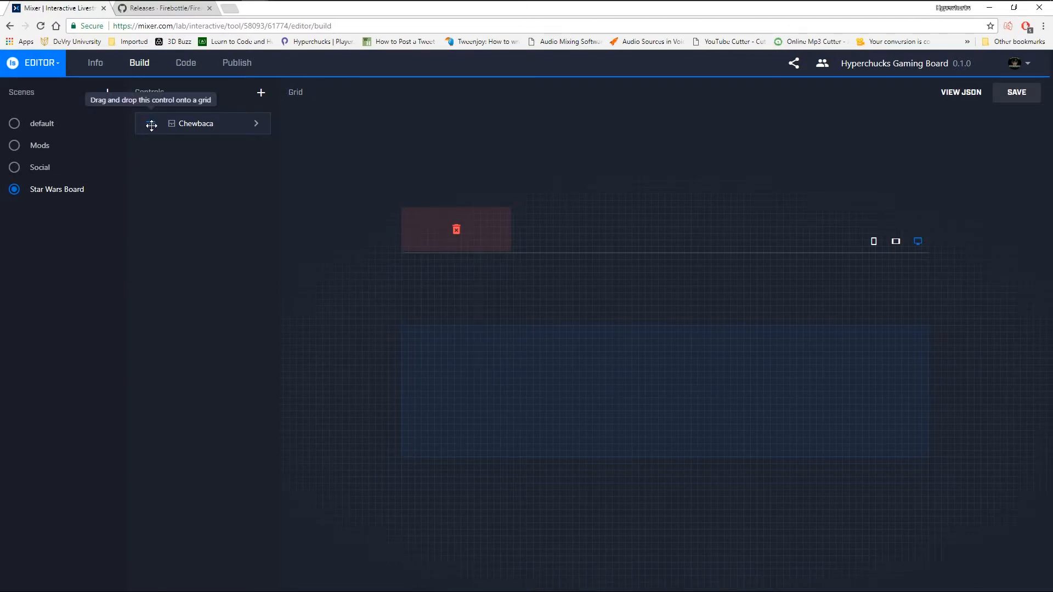
pyautogui.moveTo(151, 126); pyautogui.dragTo(207, 277)
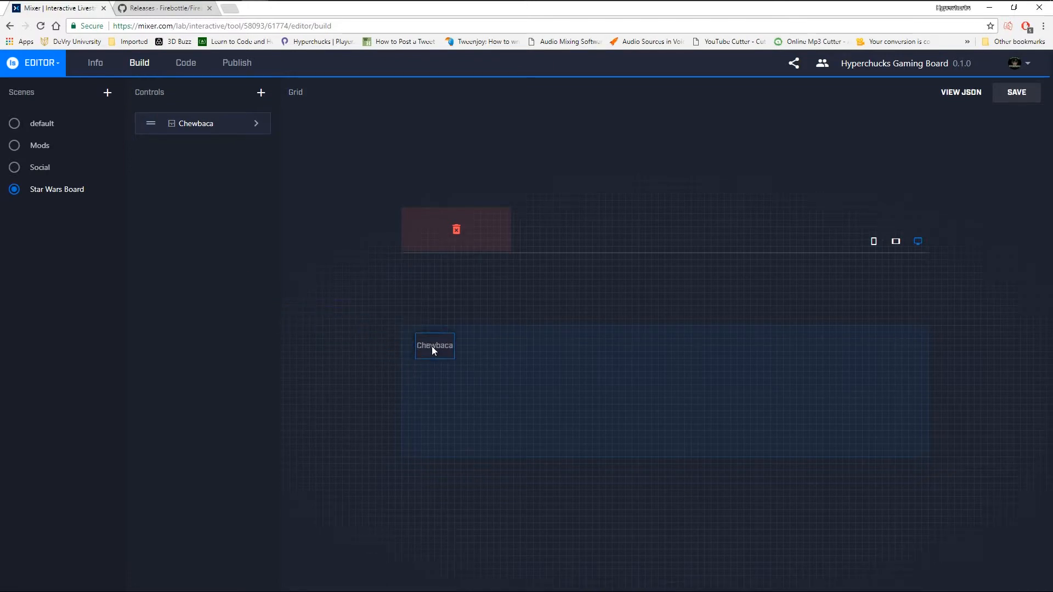
pyautogui.moveTo(432, 346); pyautogui.dragTo(432, 346)
# Try out a wider and taller Chewy button on the grid and shrink it back to its original size.
pyautogui.moveTo(455, 345); pyautogui.dragTo(506, 340)
pyautogui.moveTo(480, 359); pyautogui.dragTo(485, 416)
pyautogui.moveTo(480, 417); pyautogui.dragTo(477, 360)
pyautogui.moveTo(463, 344); pyautogui.dragTo(462, 349)
pyautogui.moveTo(459, 346); pyautogui.dragTo(455, 346)
pyautogui.click(434, 350)
# Add a second button control named "Good" to the Star Wars Board scene.
pyautogui.click(263, 94)
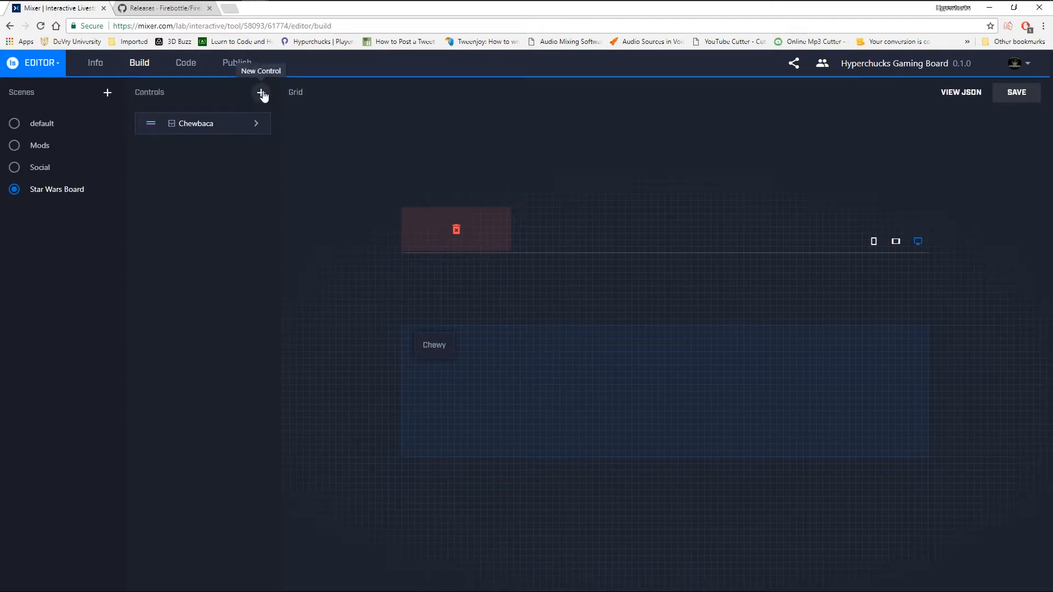
pyautogui.click(183, 133)
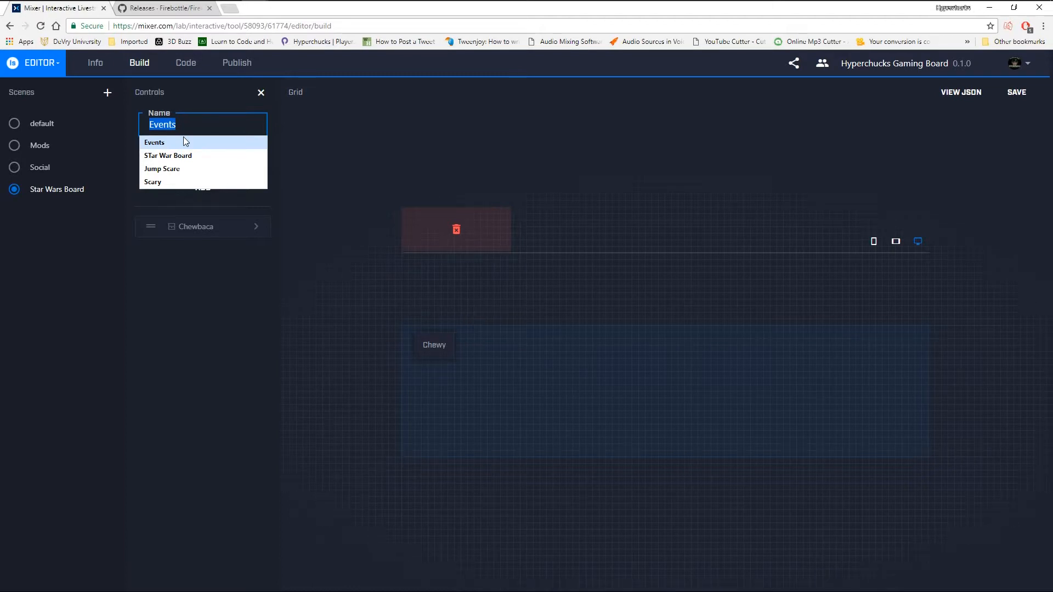
pyautogui.write('Good')
pyautogui.click(202, 188)
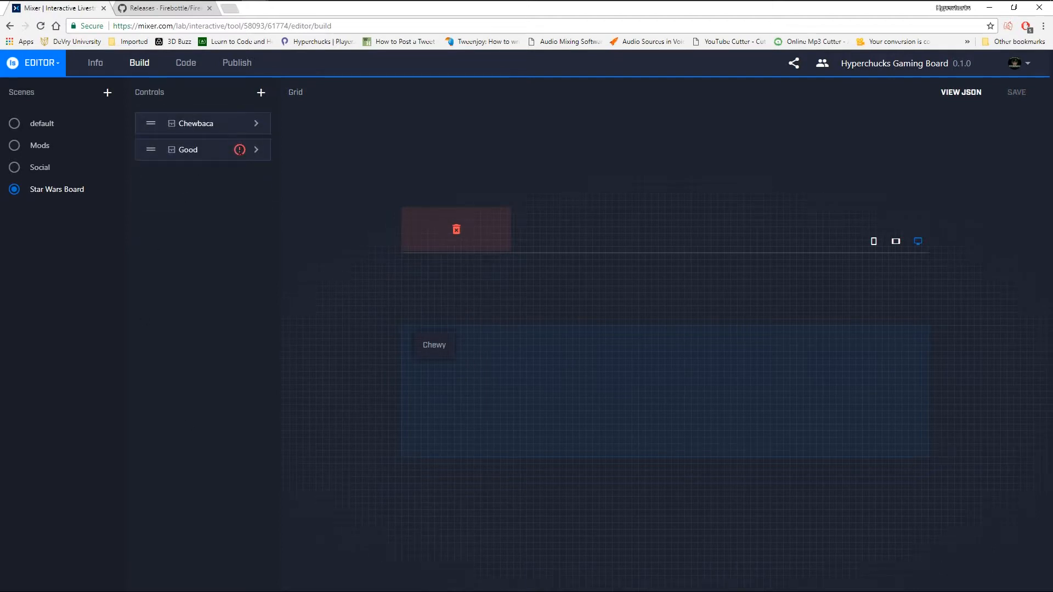
# Set the Good control's text to "Good", its spark cost to 100 and its tooltip to "Its really good".
pyautogui.click(250, 157)
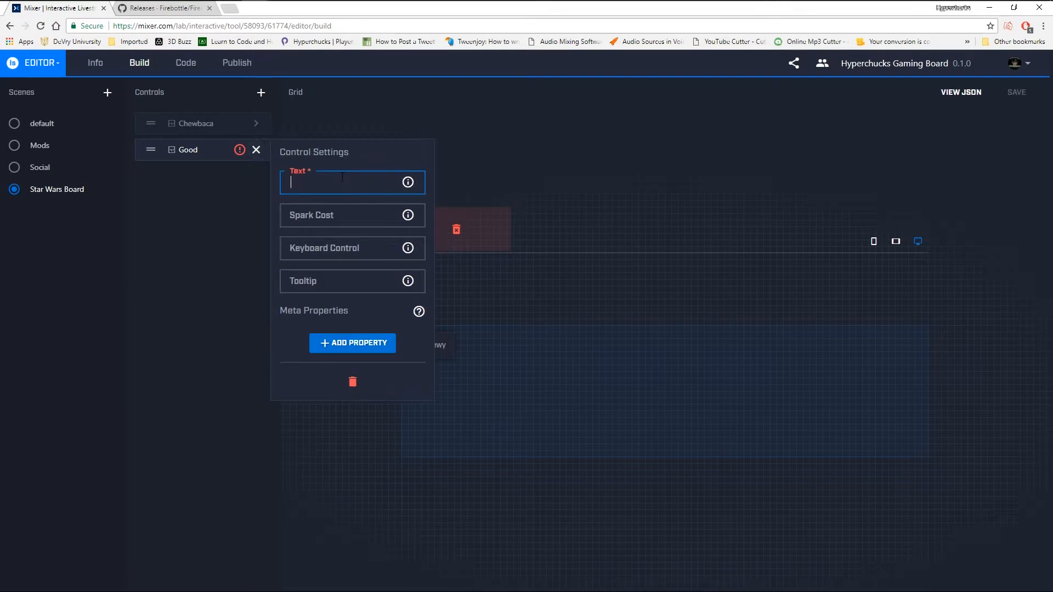
pyautogui.write('Good')
pyautogui.click(336, 214)
pyautogui.write('100')
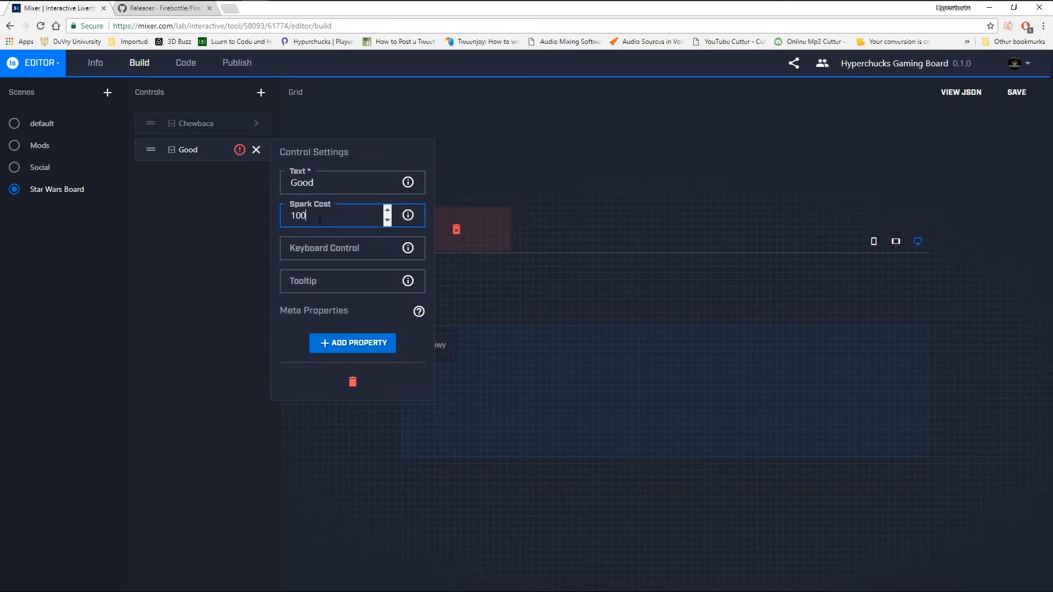
pyautogui.click(328, 284)
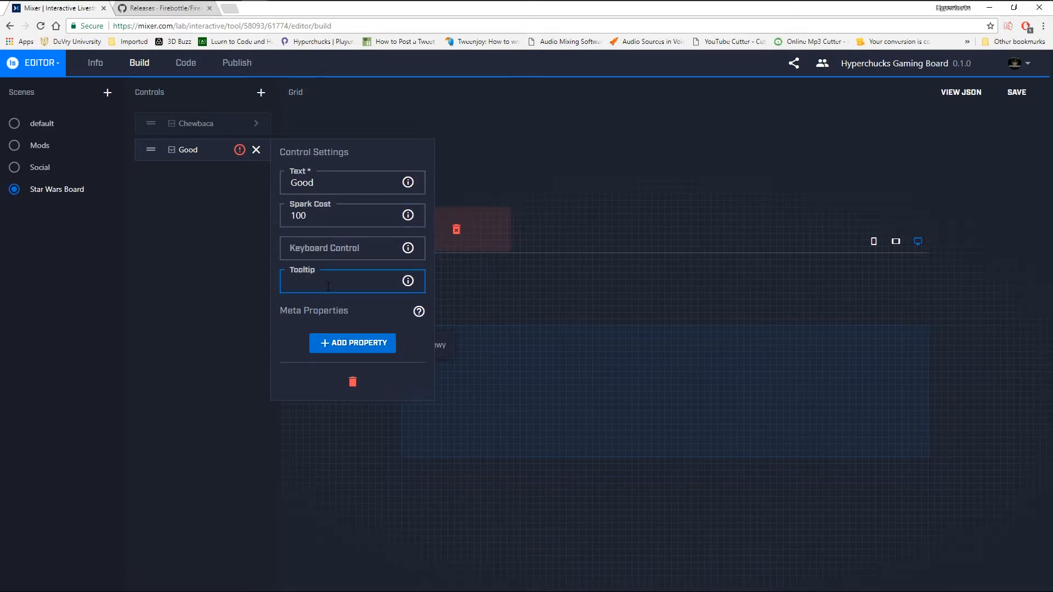
pyautogui.write('Its really good')
pyautogui.click(256, 151)
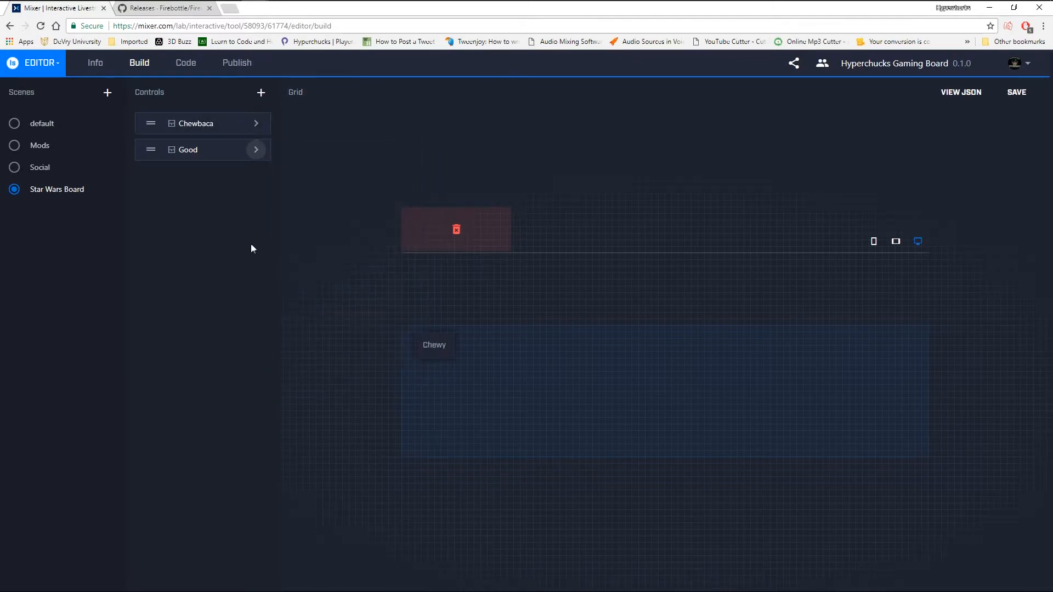
# Place the Good control on the desktop grid directly to the right of the Chewy button and save the board.
pyautogui.moveTo(150, 150); pyautogui.dragTo(419, 420)
pyautogui.moveTo(486, 346); pyautogui.dragTo(454, 395)
pyautogui.click(432, 387)
pyautogui.moveTo(481, 347); pyautogui.dragTo(479, 350)
pyautogui.click(1021, 94)
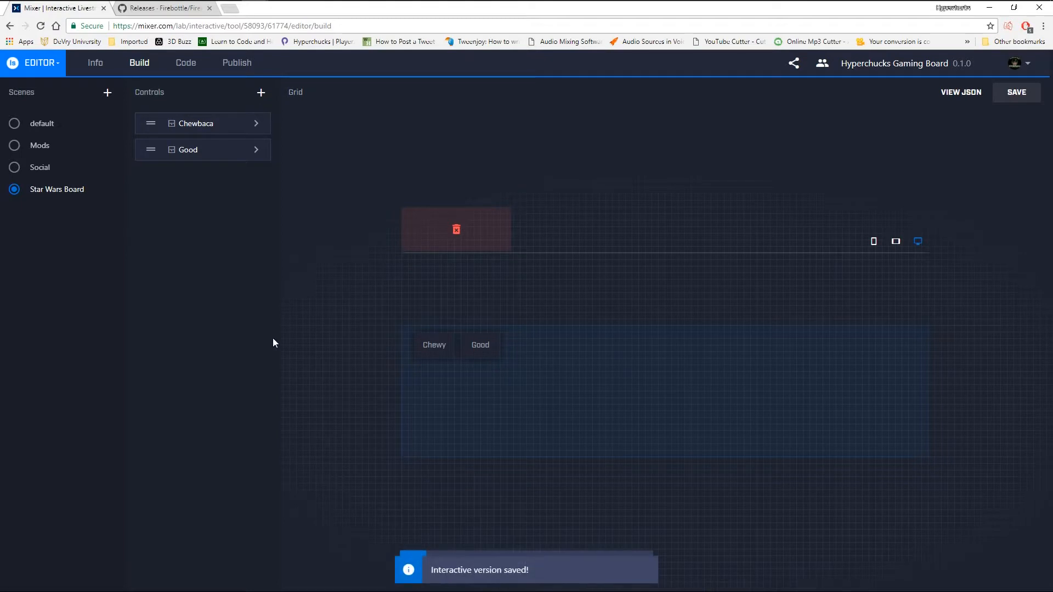
pyautogui.click(1025, 99)
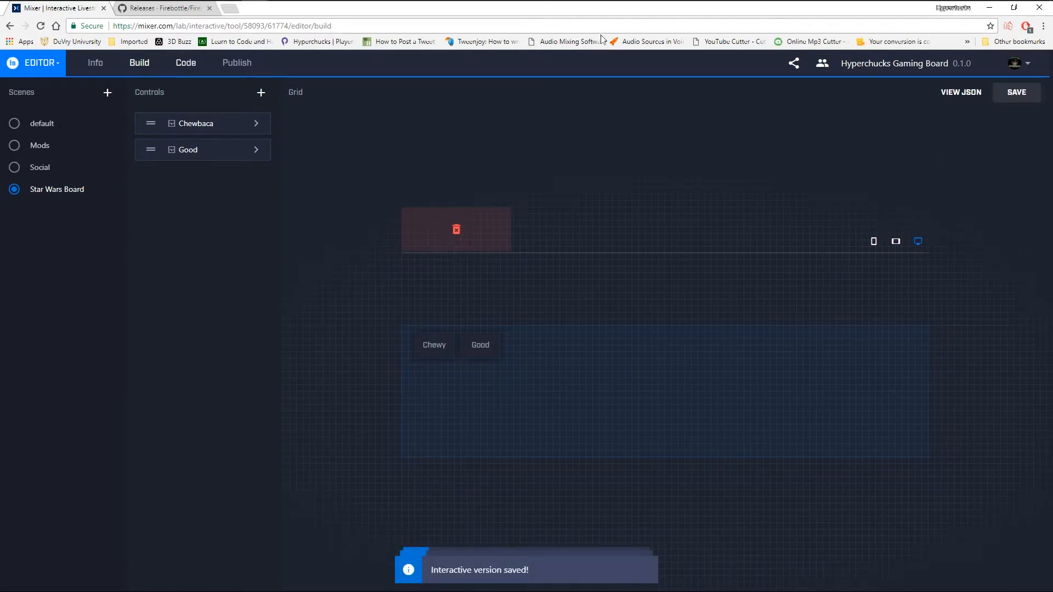
# View the project's version ID on the Code page and return to the Build page.
pyautogui.click(191, 68)
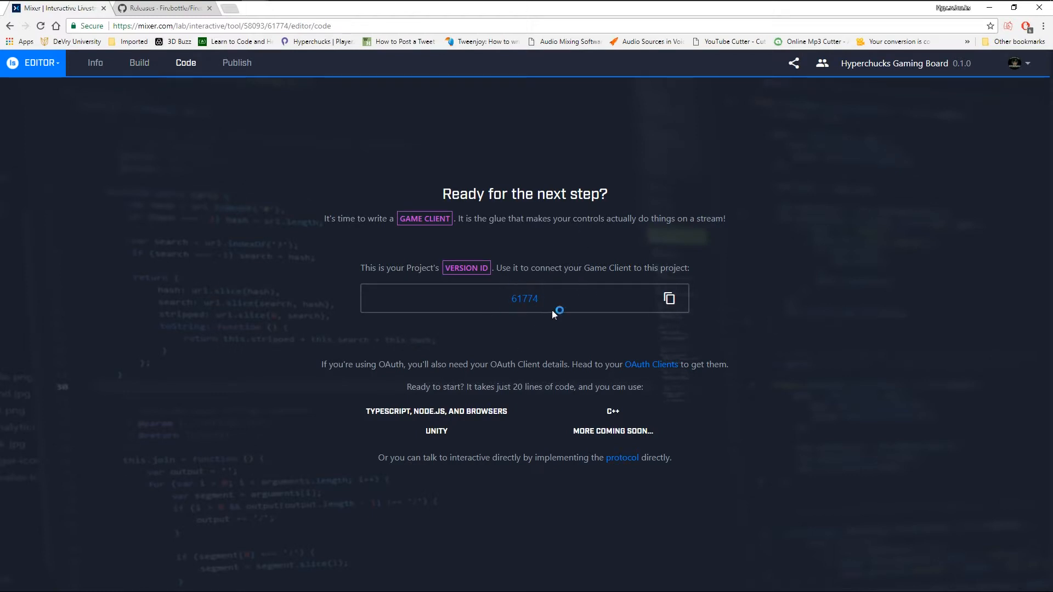
pyautogui.click(136, 71)
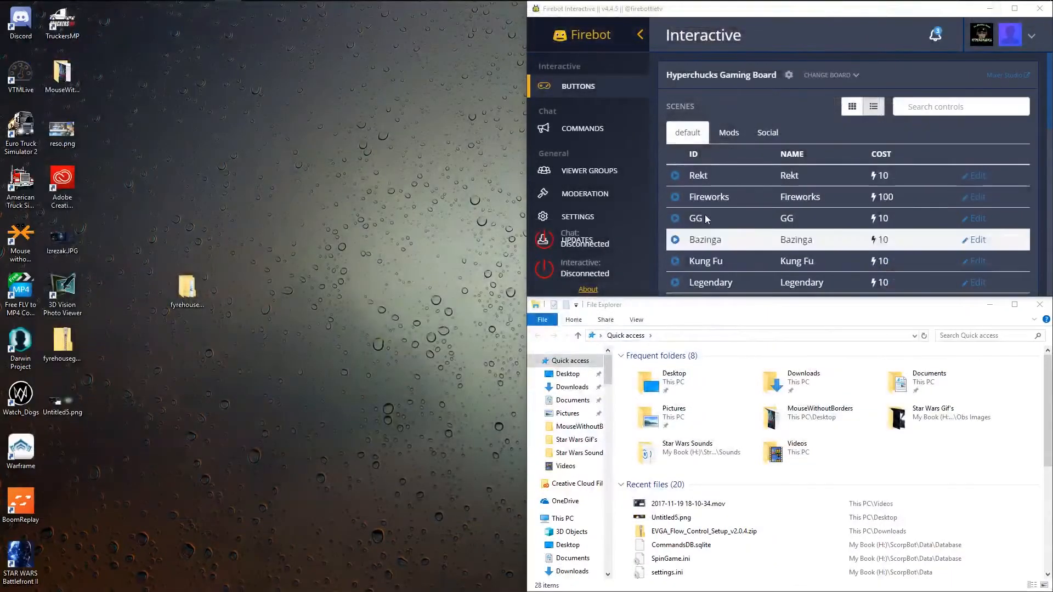
# Switch to Firebot and arrange its window and File Explorer on the desktop so both are accessible.
pyautogui.moveTo(814, 15); pyautogui.dragTo(466, 15)
pyautogui.moveTo(827, 308); pyautogui.dragTo(824, 157)
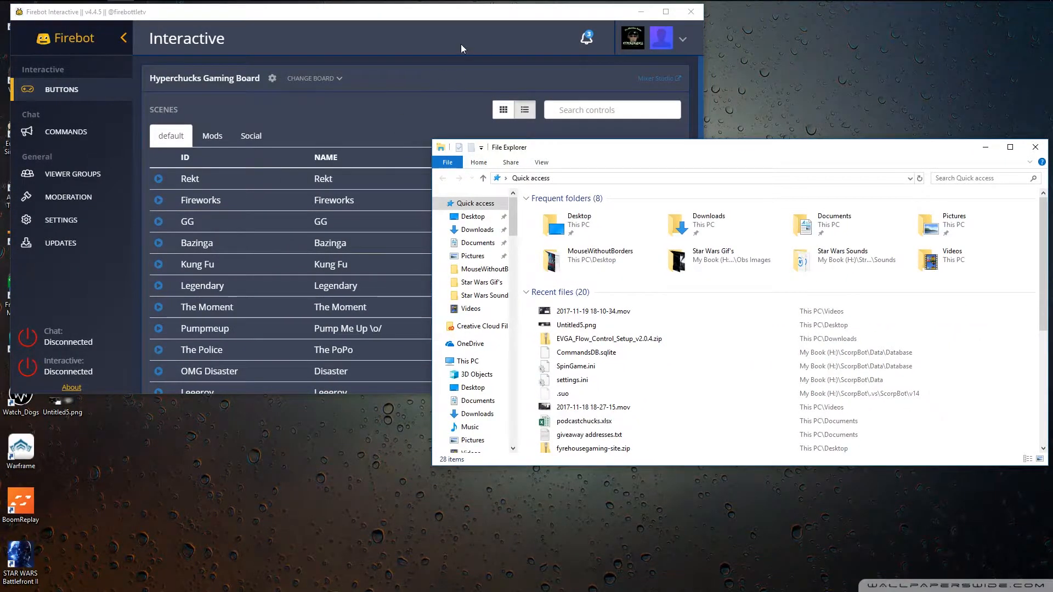
pyautogui.click(453, 83)
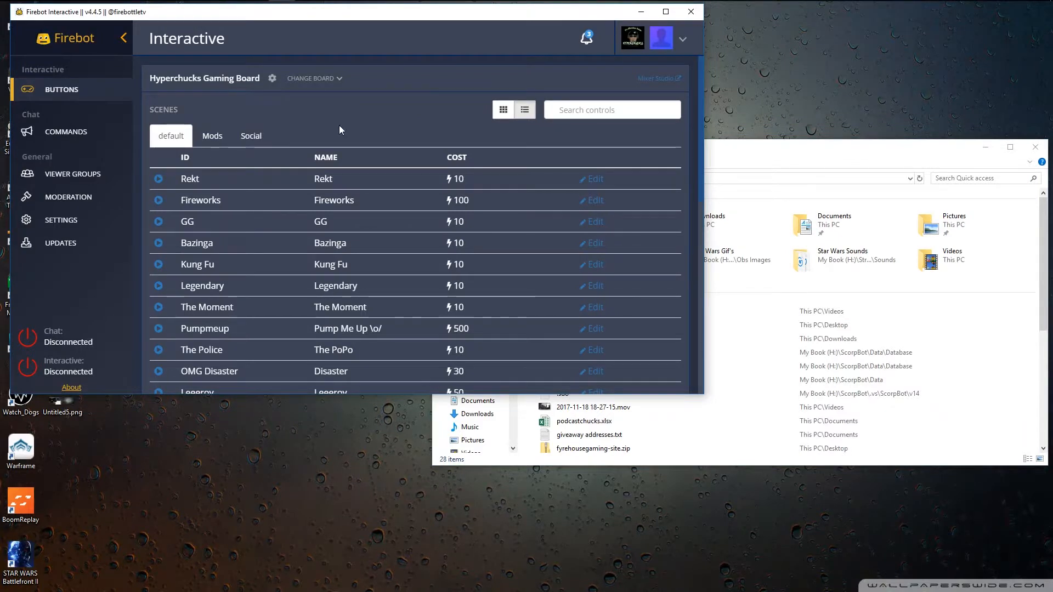
pyautogui.click(765, 164)
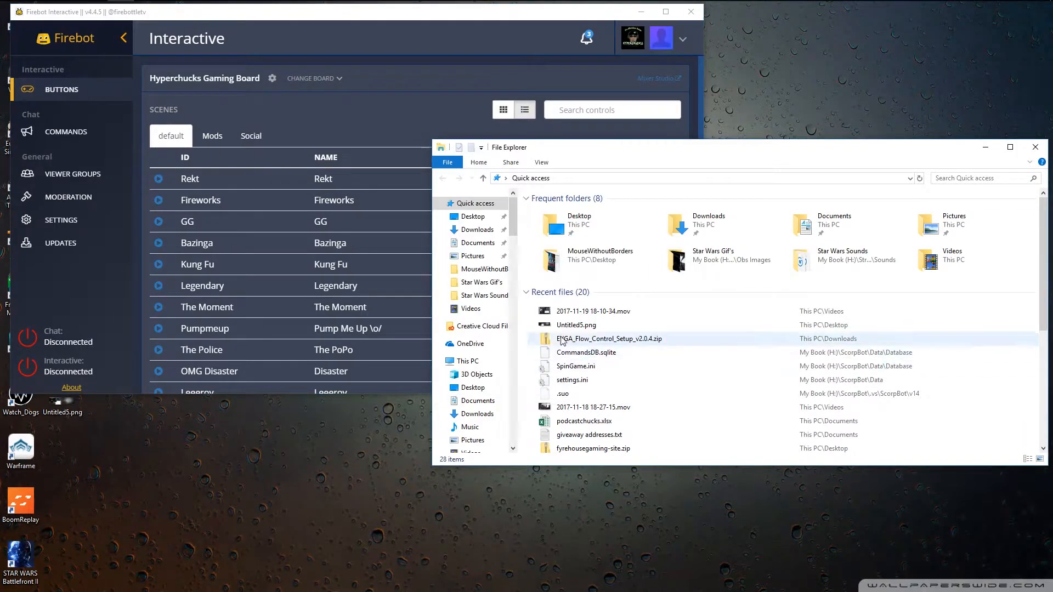
# Open the "Stream Graphics & Sounds" folder on the My Book (H:) drive in File Explorer.
pyautogui.scroll(-2, 475, 406)
pyautogui.click(475, 406)
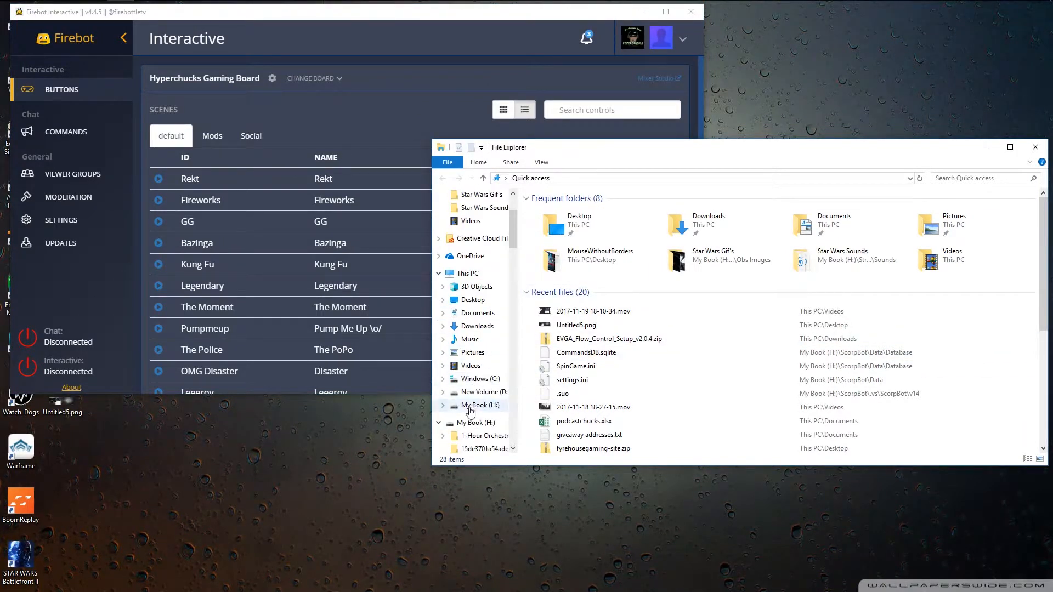
pyautogui.scroll(-7, 600, 308)
pyautogui.scroll(-6, 593, 345)
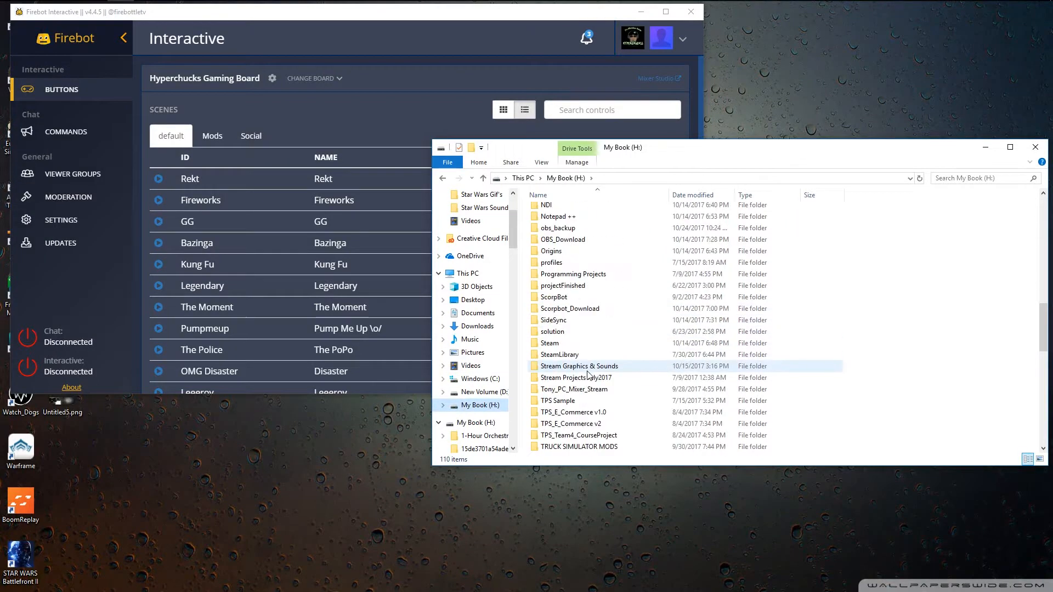
pyautogui.scroll(-5, 590, 368)
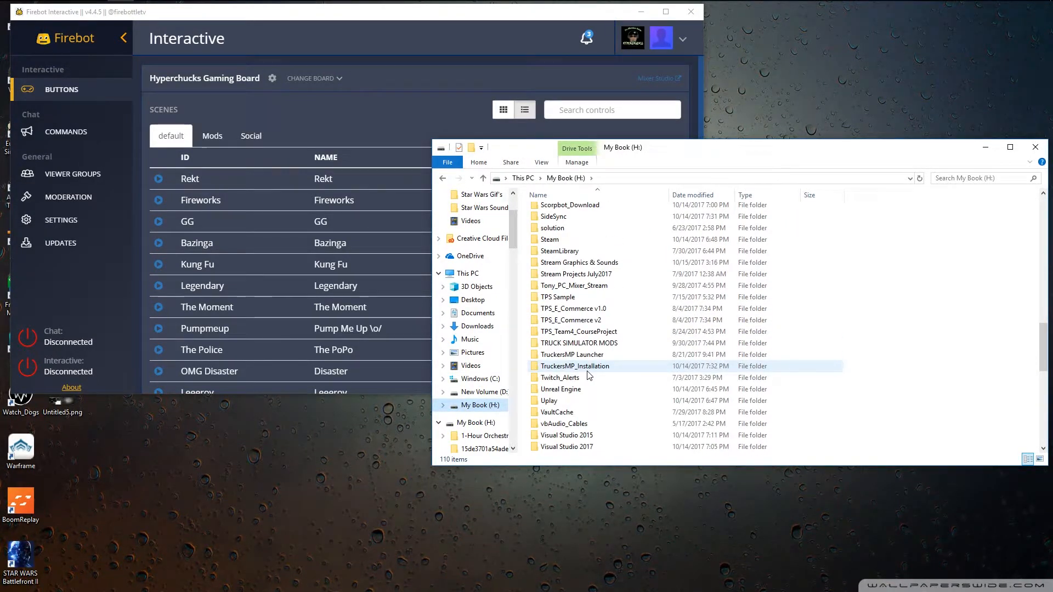
pyautogui.scroll(-4, 588, 384)
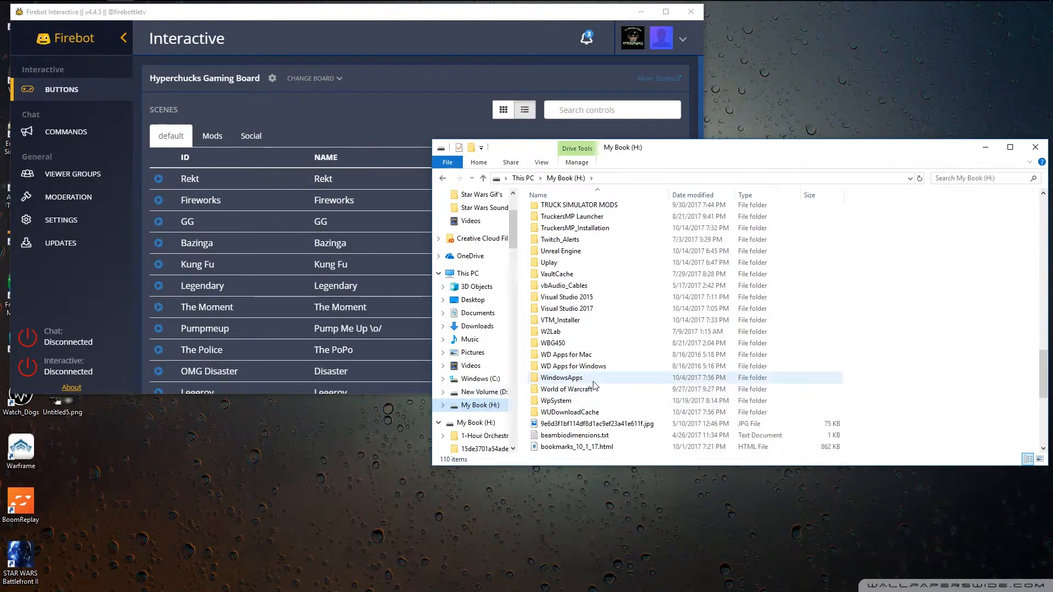
pyautogui.scroll(-4, 594, 384)
pyautogui.scroll(8, 592, 376)
pyautogui.doubleClick(570, 246)
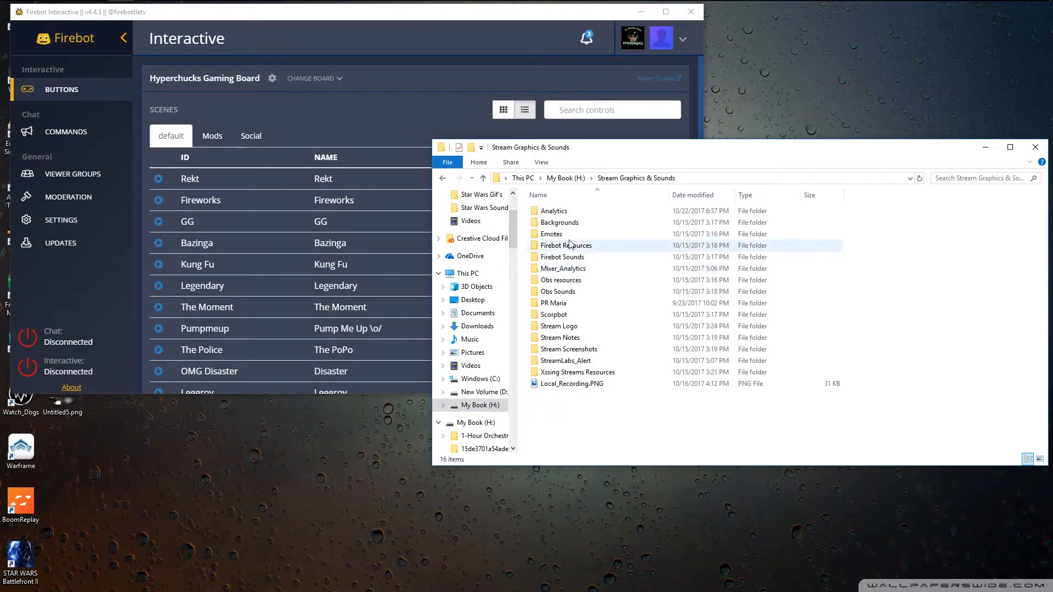
# Open the Star Wars Sounds folder inside Obs Sounds > Sounds in File Explorer.
pyautogui.doubleClick(571, 281)
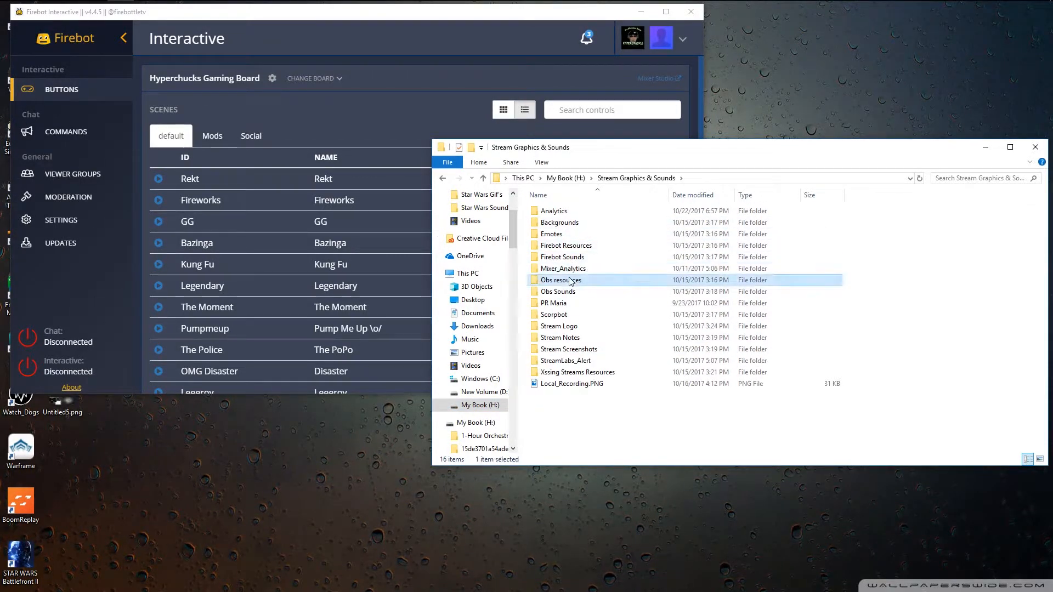
pyautogui.click(482, 178)
pyautogui.doubleClick(606, 300)
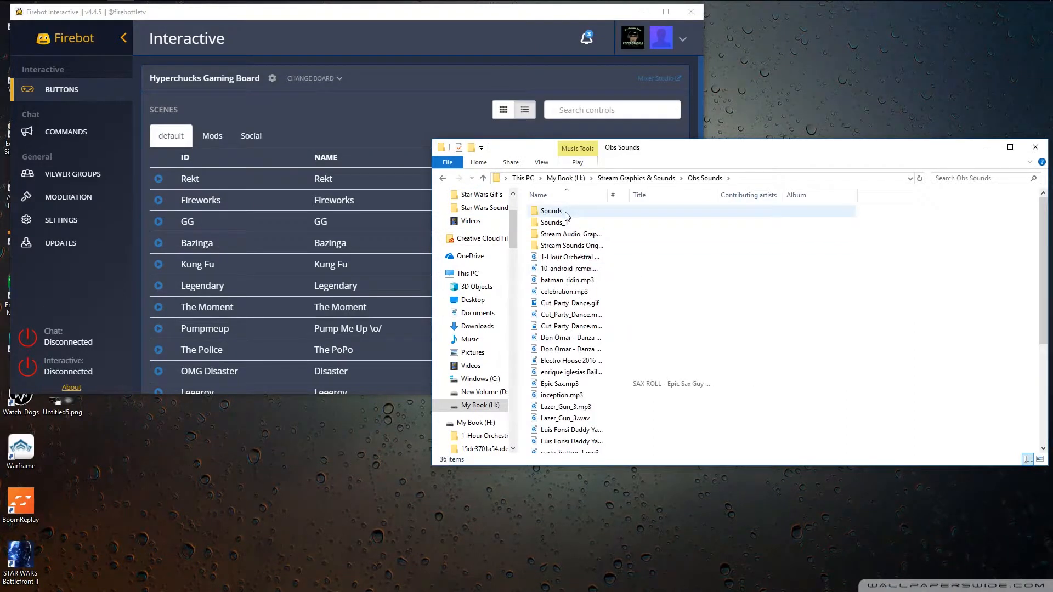
pyautogui.doubleClick(566, 215)
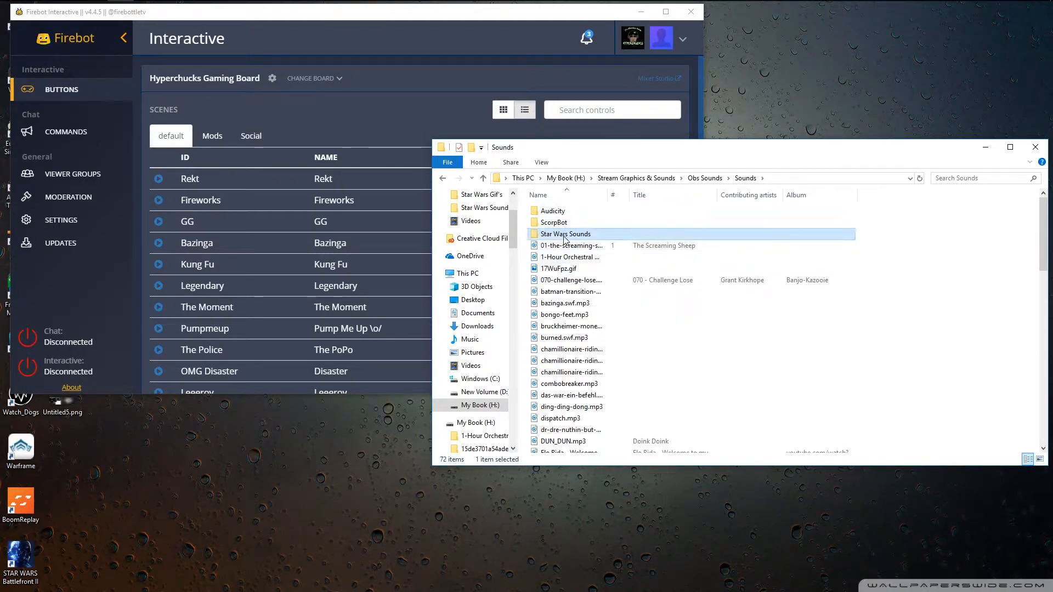
pyautogui.doubleClick(564, 234)
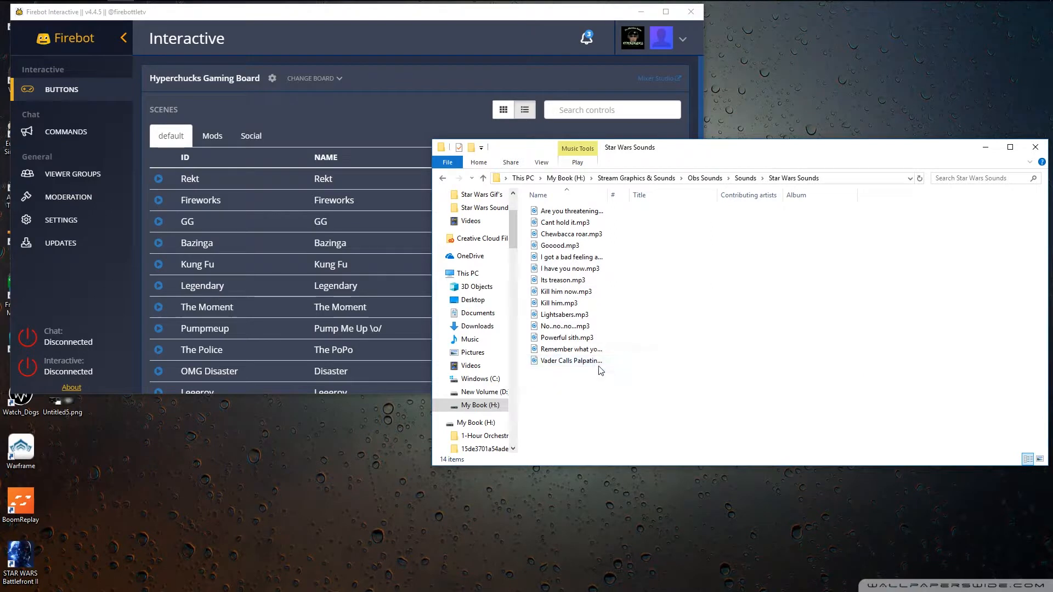
# Widen the Name column to show full sound file names, and move and narrow the File Explorer window so it sits beside Firebot.
pyautogui.moveTo(607, 195); pyautogui.dragTo(671, 197)
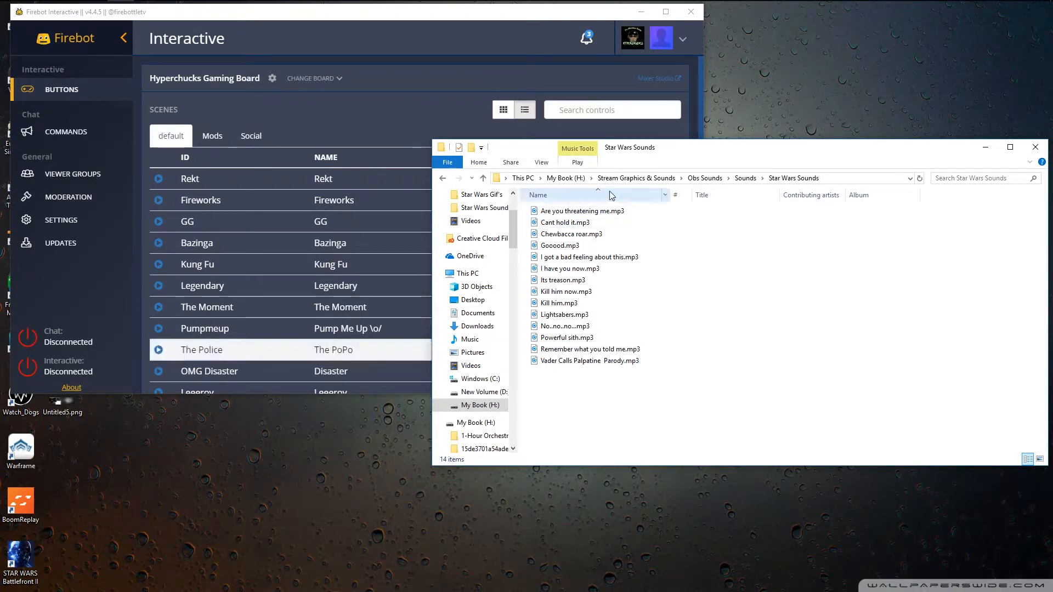
pyautogui.moveTo(671, 154); pyautogui.dragTo(600, 186)
pyautogui.moveTo(889, 182); pyautogui.dragTo(966, 16)
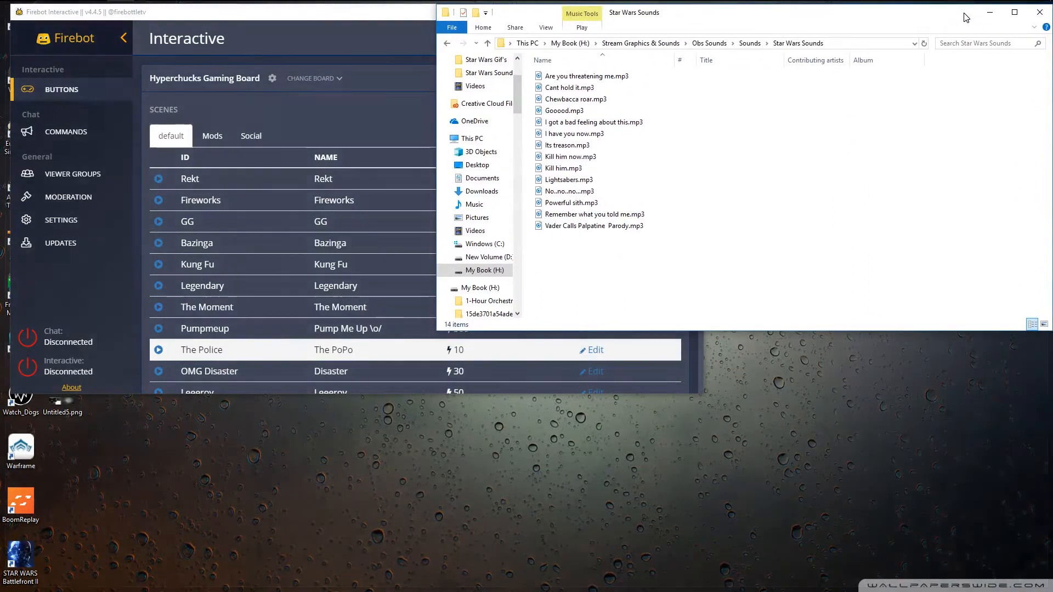
pyautogui.moveTo(439, 136); pyautogui.dragTo(710, 137)
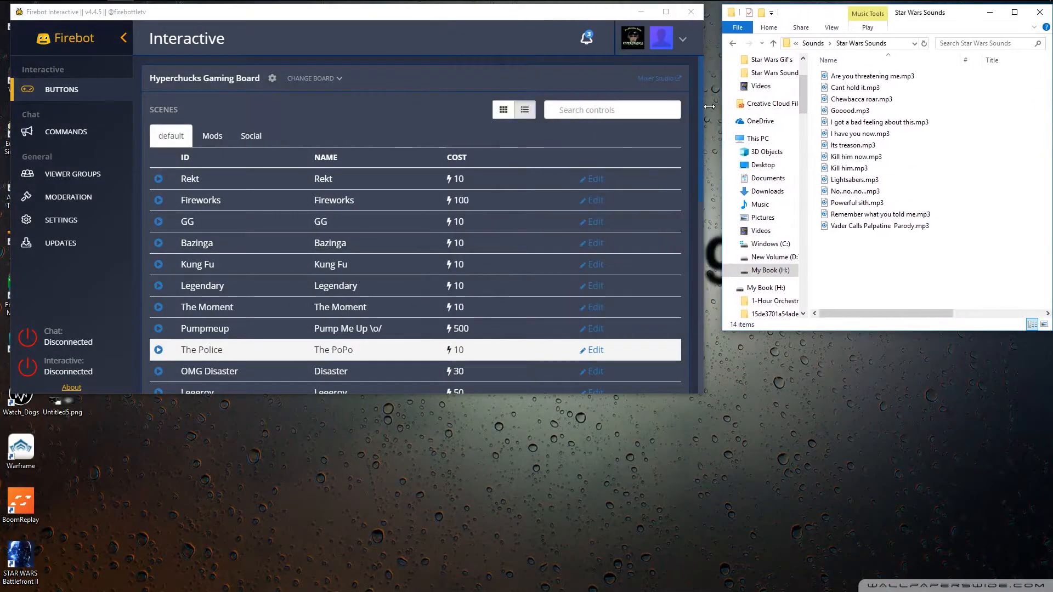
# Open Firebot's settings, and view the project's version ID on the Code page in the Mixer editor before returning to Firebot.
pyautogui.click(56, 220)
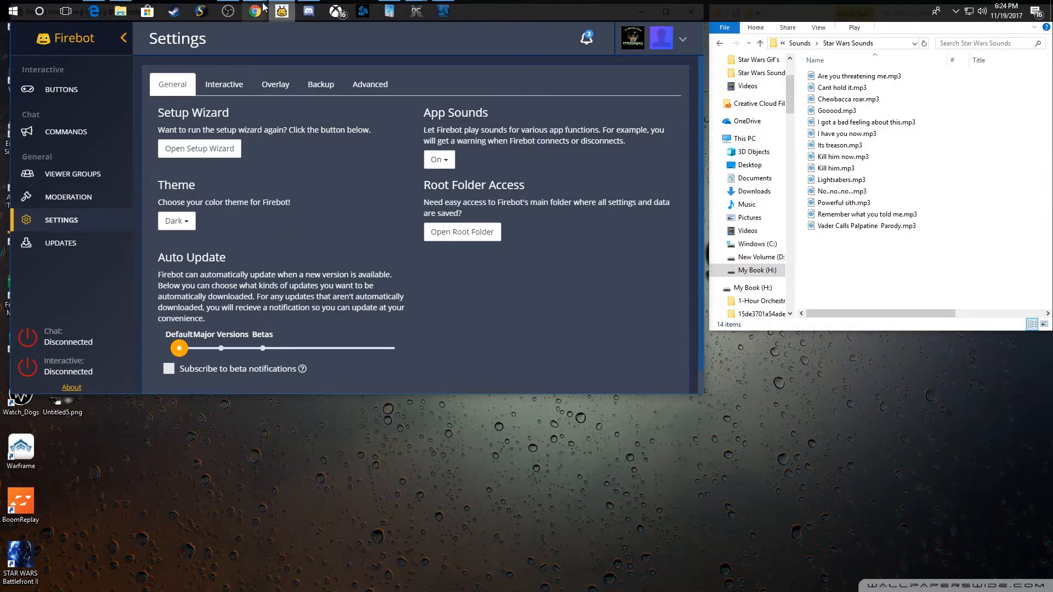
pyautogui.moveTo(255, 11)
pyautogui.click(314, 66)
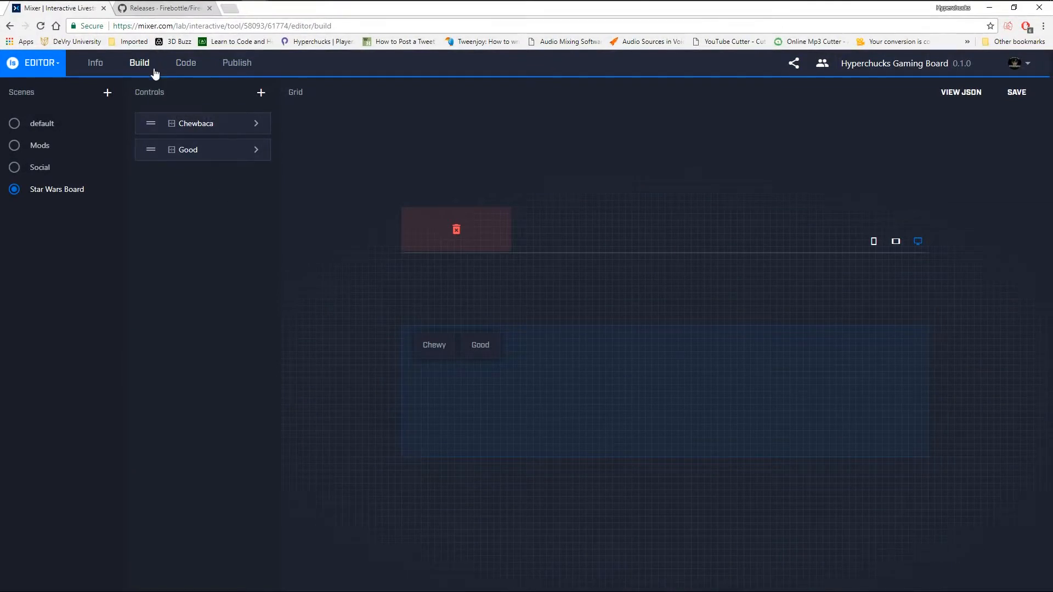
pyautogui.click(179, 67)
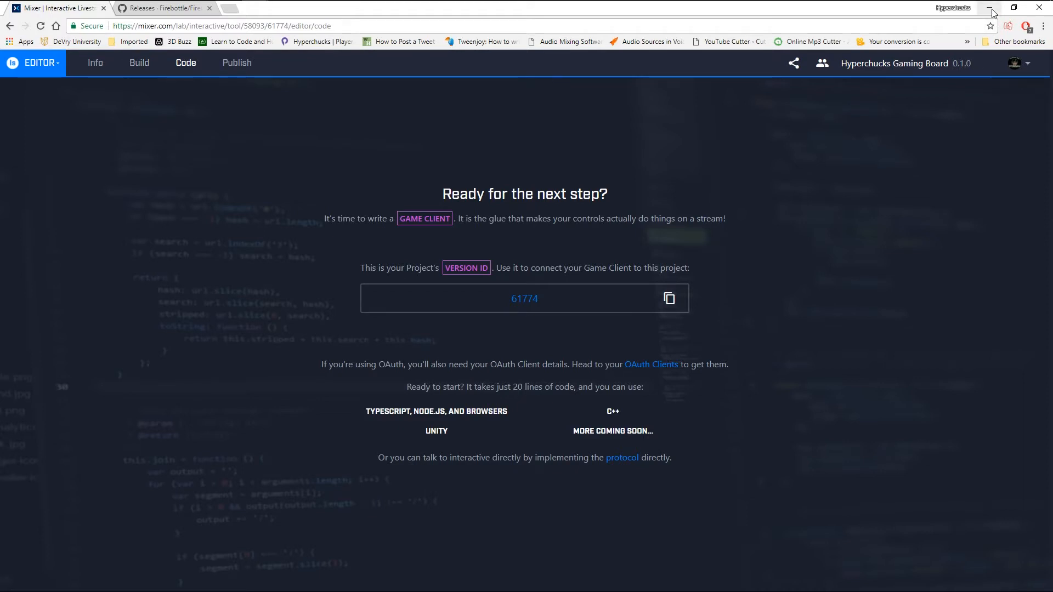
pyautogui.click(140, 63)
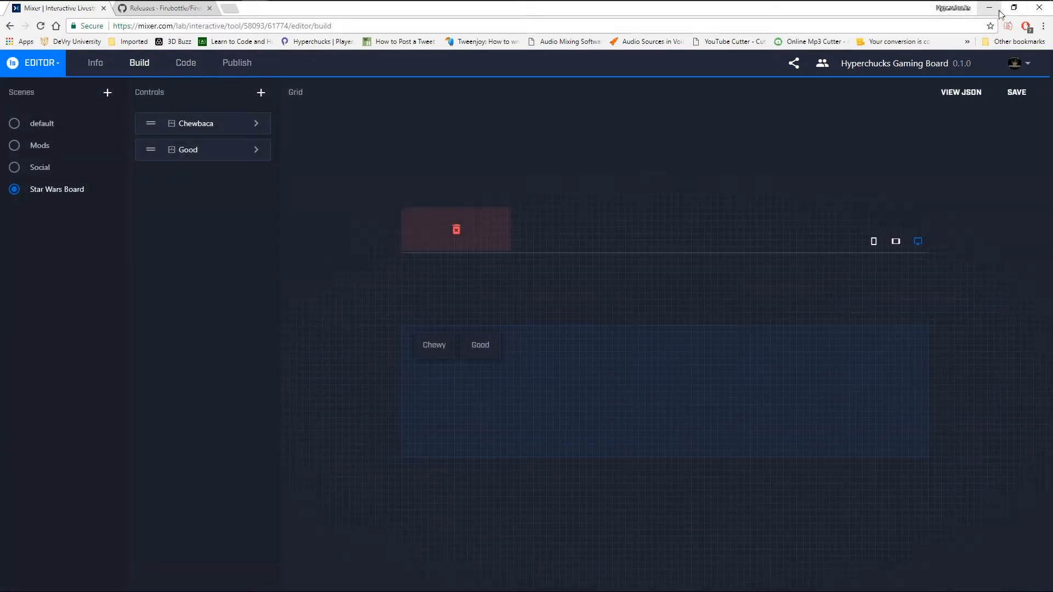
pyautogui.click(998, 12)
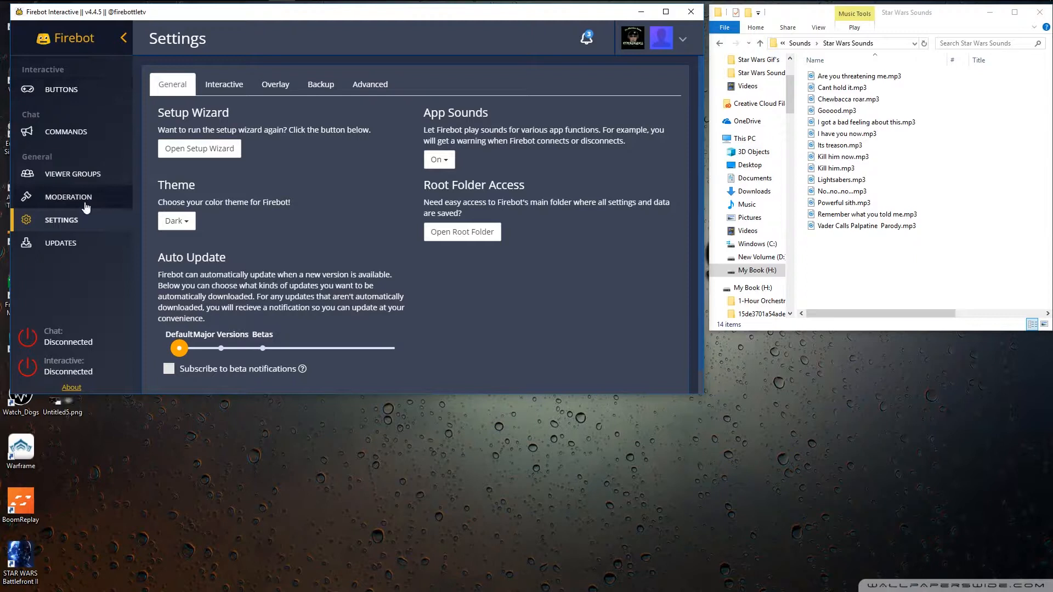
# Return to Firebot's interactive buttons and review the Add New Board instructions without adding a board.
pyautogui.click(58, 97)
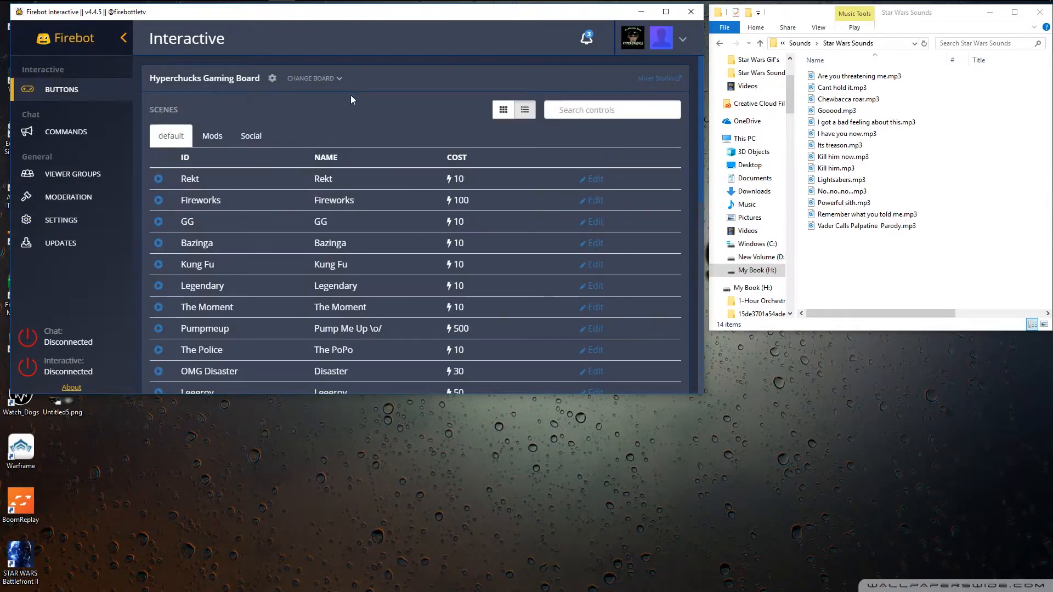
pyautogui.click(344, 78)
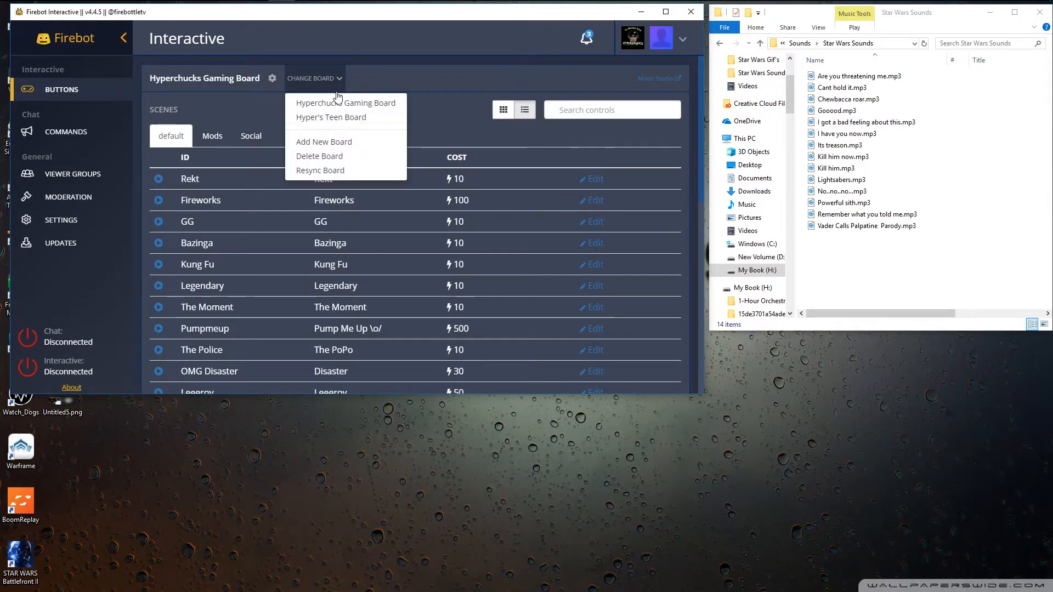
pyautogui.click(322, 142)
pyautogui.click(303, 227)
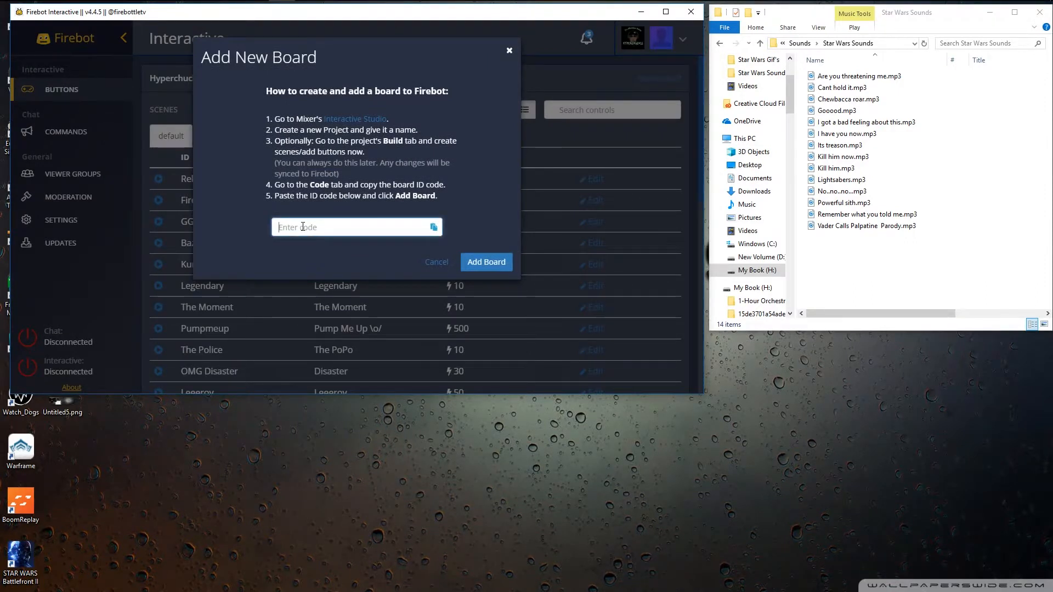
pyautogui.click(437, 263)
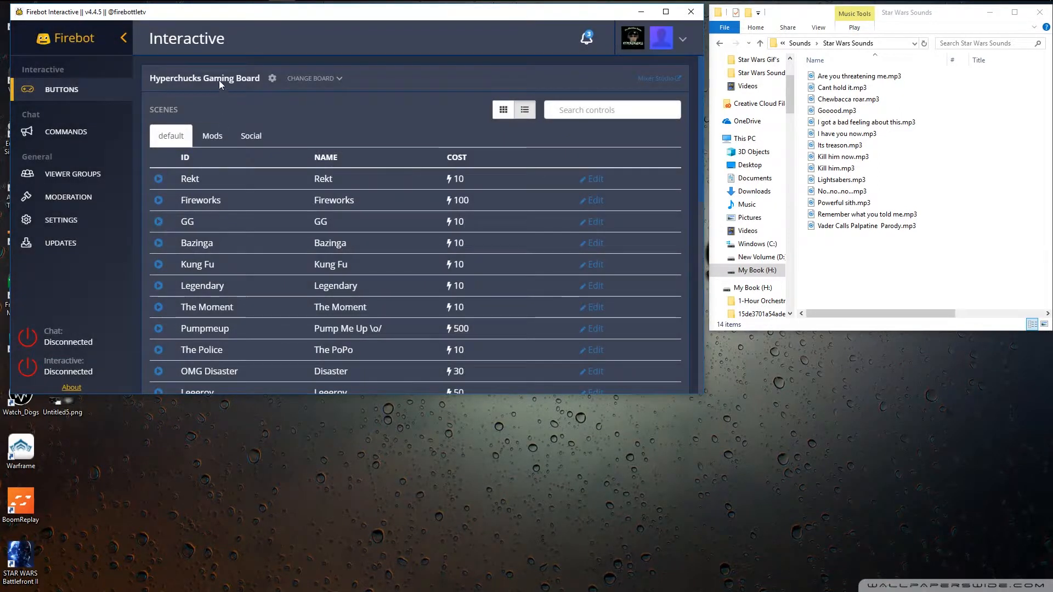
# Resync the Hyperchucks Gaming Board and show its Star Wars Board scene.
pyautogui.click(323, 80)
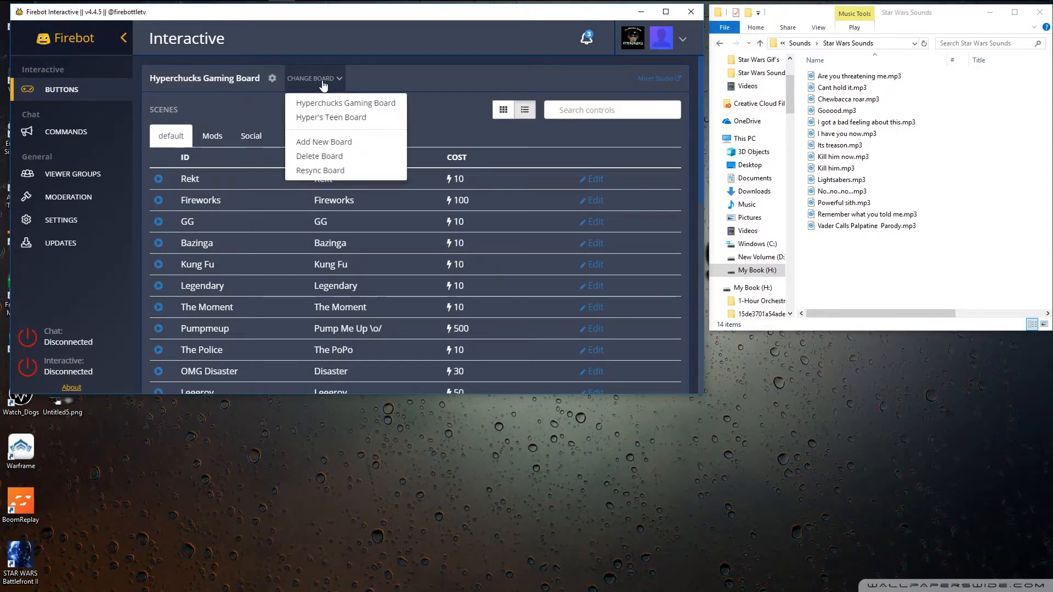
pyautogui.click(316, 171)
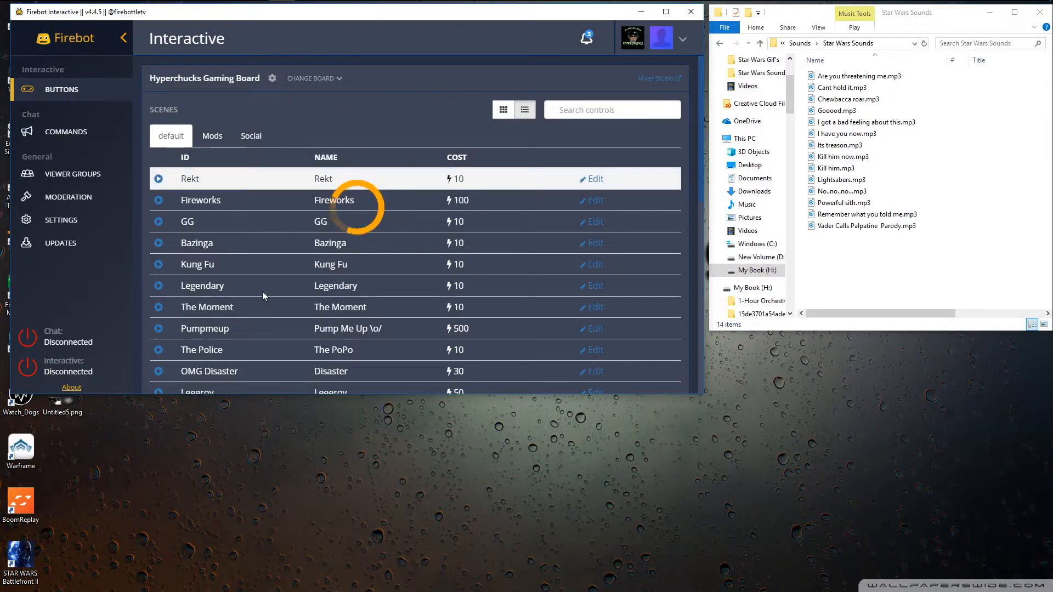
pyautogui.click(291, 141)
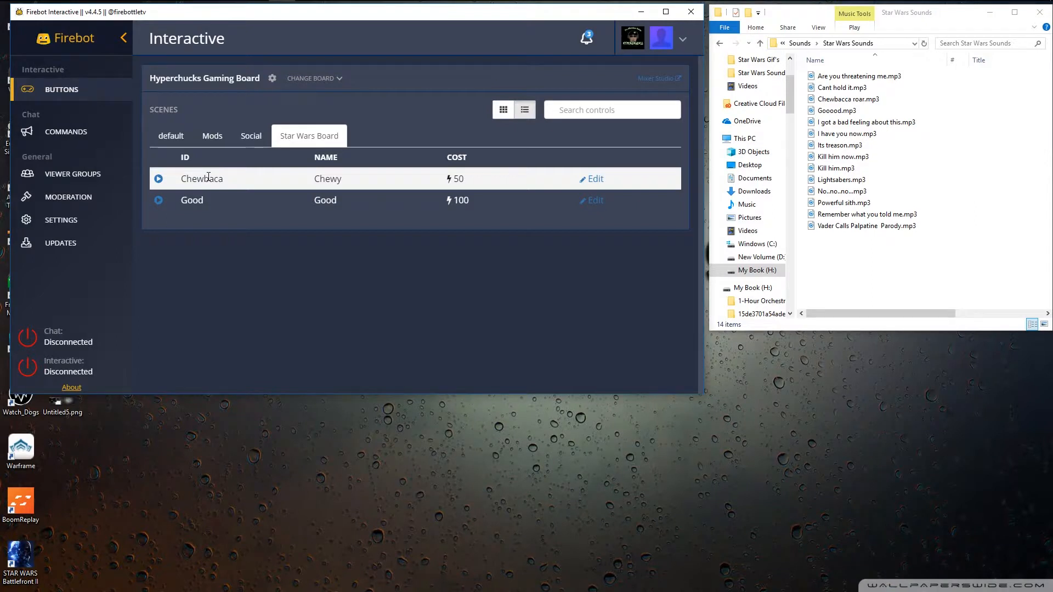
# View the default scene, return to the Star Wars Board scene and check the Chewbaca control's name and cost.
pyautogui.click(171, 135)
pyautogui.click(275, 140)
pyautogui.doubleClick(456, 179)
pyautogui.doubleClick(316, 181)
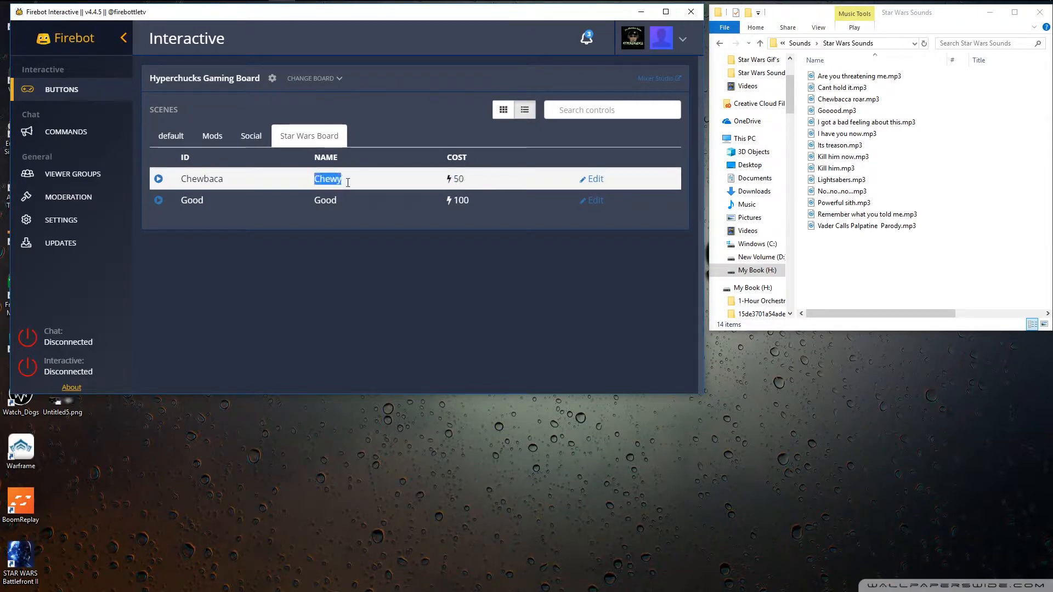
pyautogui.doubleClick(455, 180)
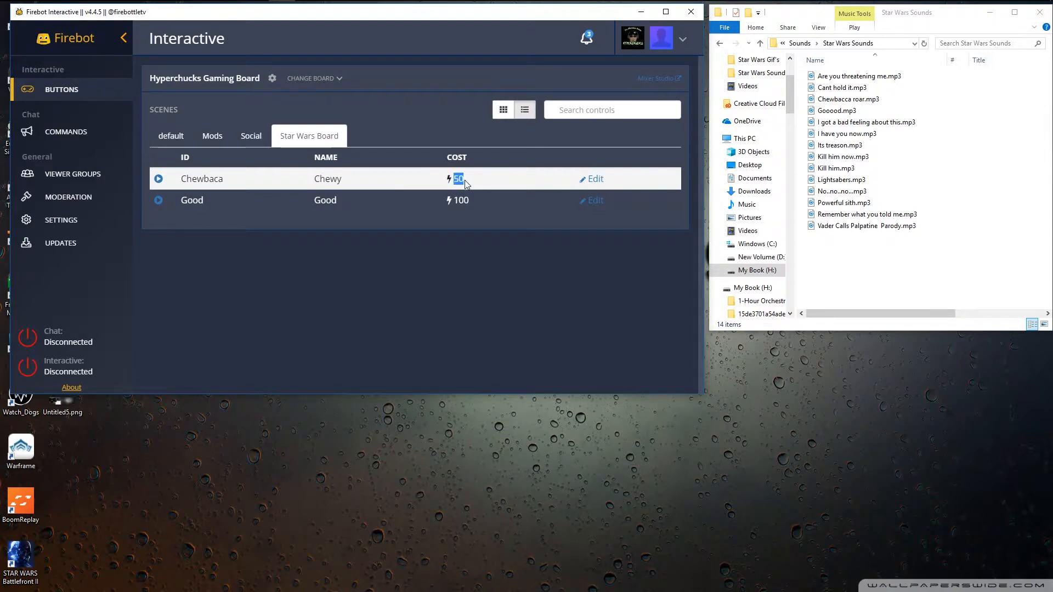
# Open the Chewbaca button for editing and review its button text, spark cost and cooldown fields.
pyautogui.click(594, 181)
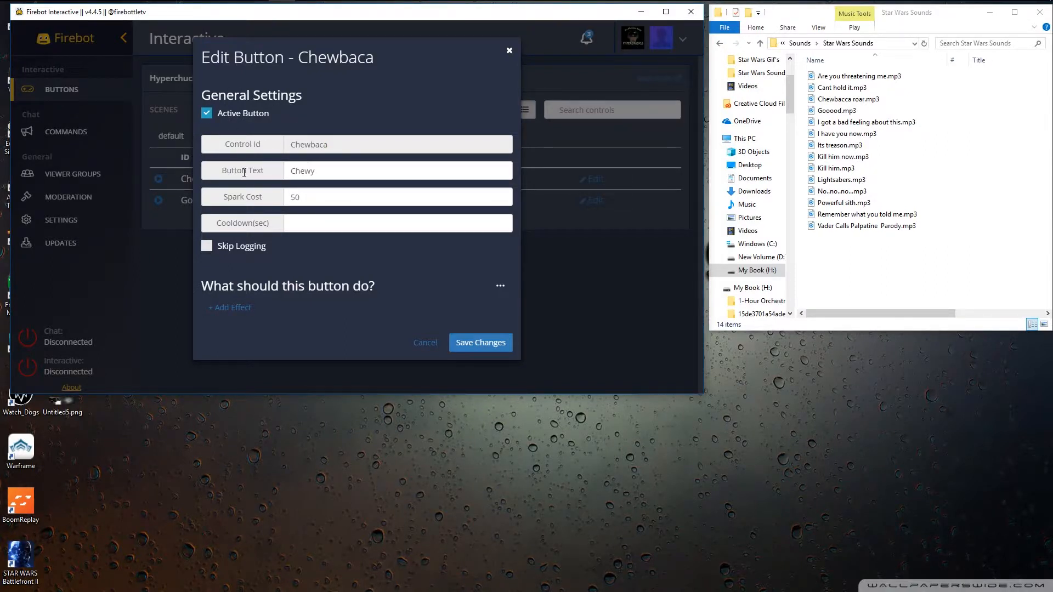
pyautogui.doubleClick(304, 172)
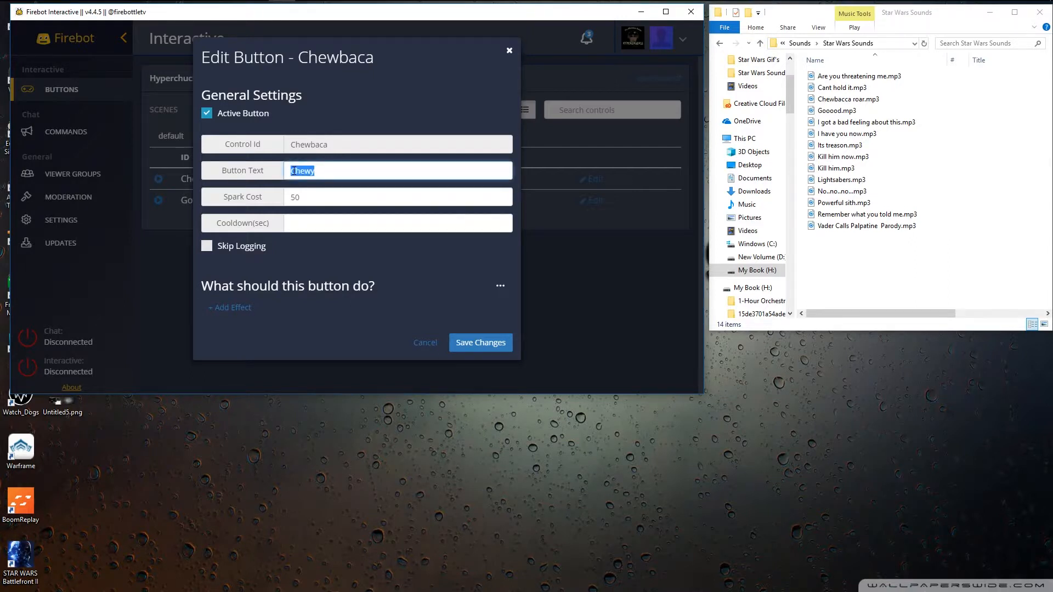
pyautogui.doubleClick(300, 199)
pyautogui.click(310, 222)
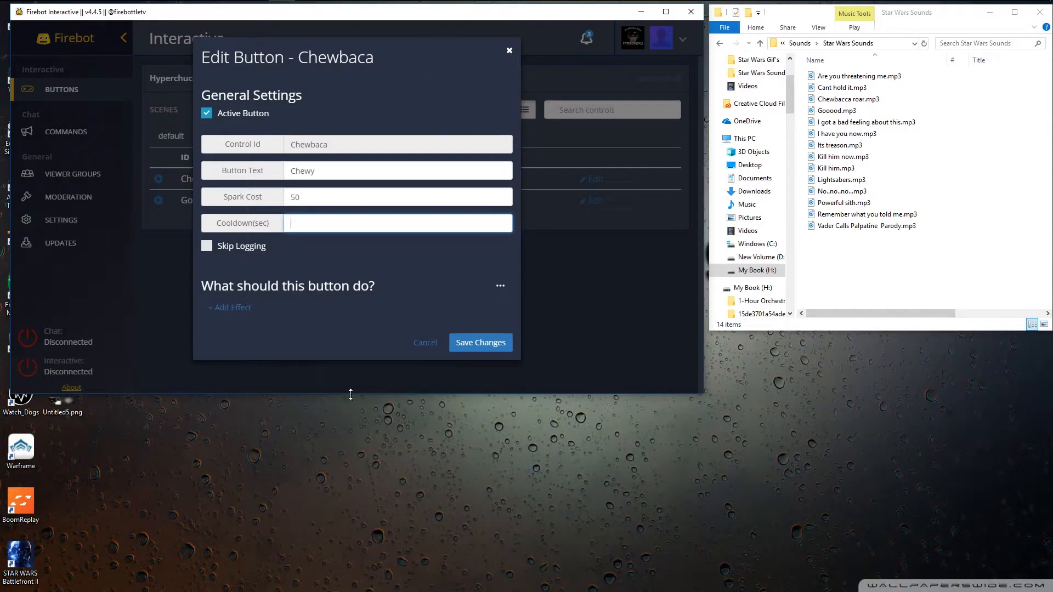
# Extend the Firebot window to the bottom of the desktop and add a new effect to the Chewbaca button.
pyautogui.moveTo(356, 395); pyautogui.dragTo(343, 589)
pyautogui.click(231, 305)
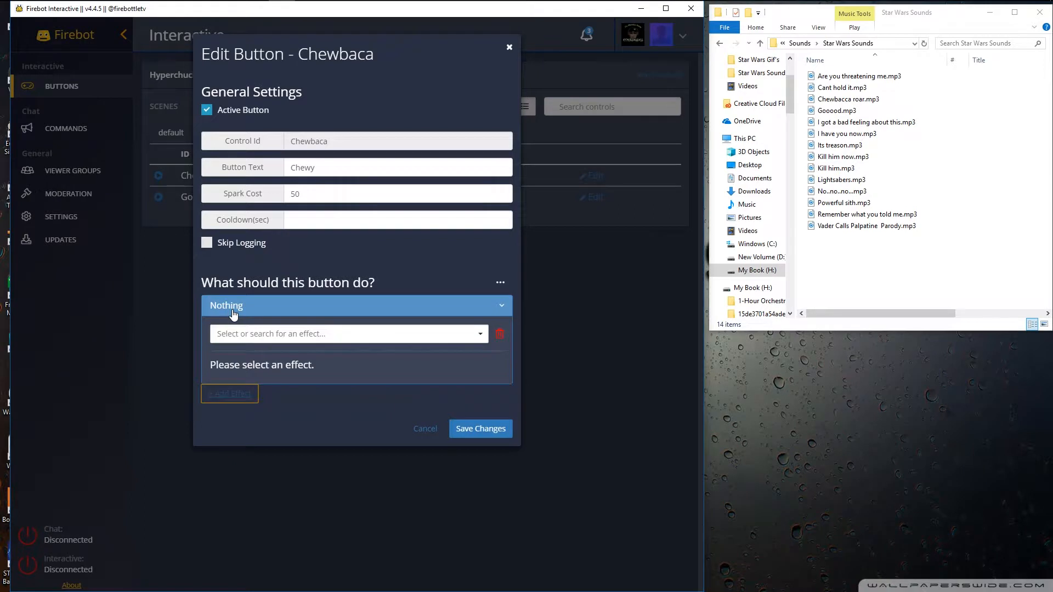
# Try the API Button and Celebration effects on the Chewbaca button and look at the options each one offers.
pyautogui.click(442, 335)
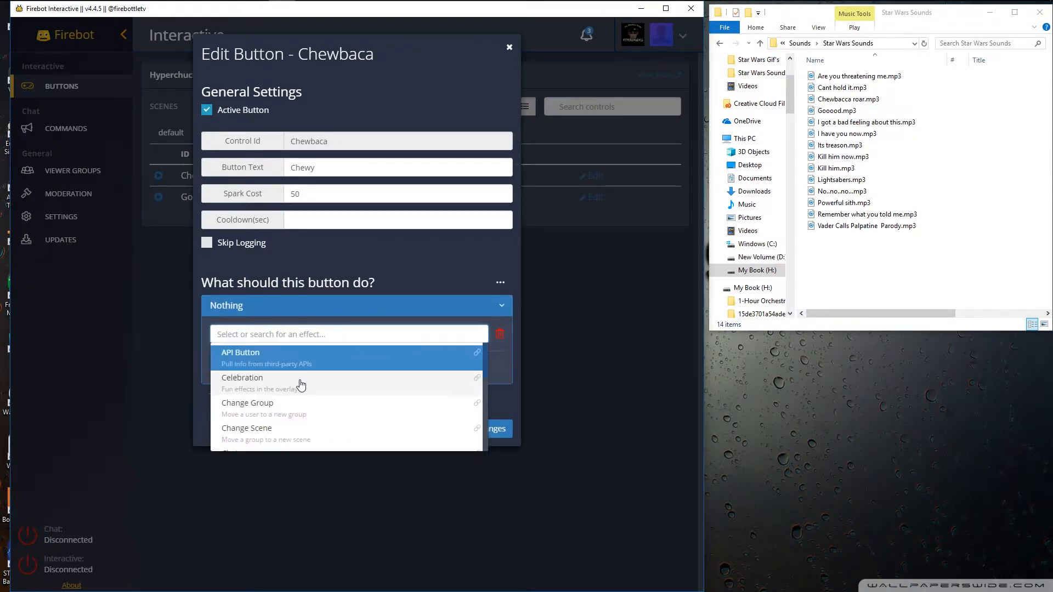
pyautogui.scroll(-1, 302, 386)
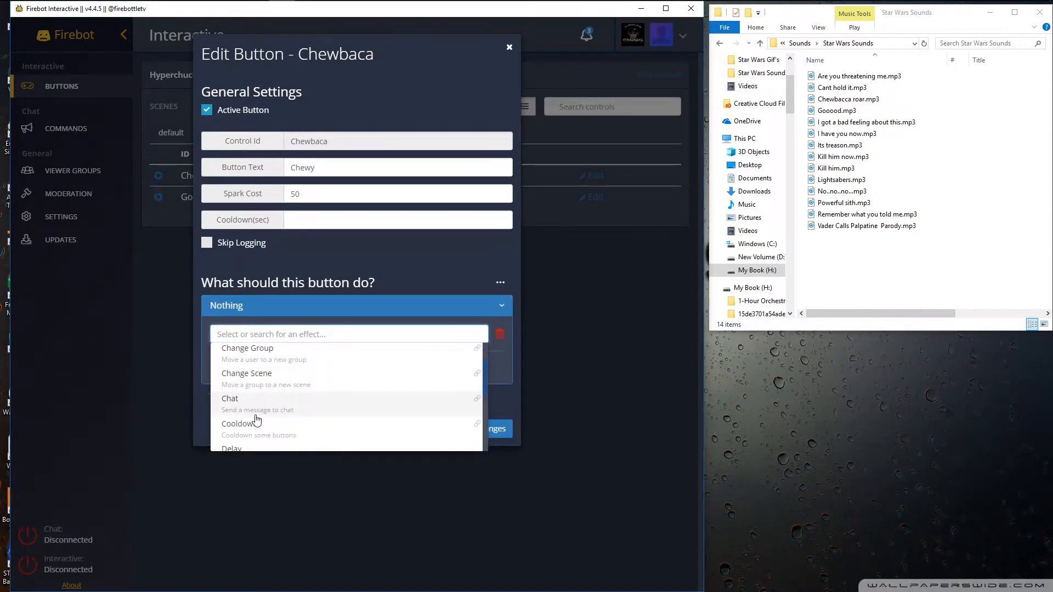
pyautogui.scroll(1, 274, 382)
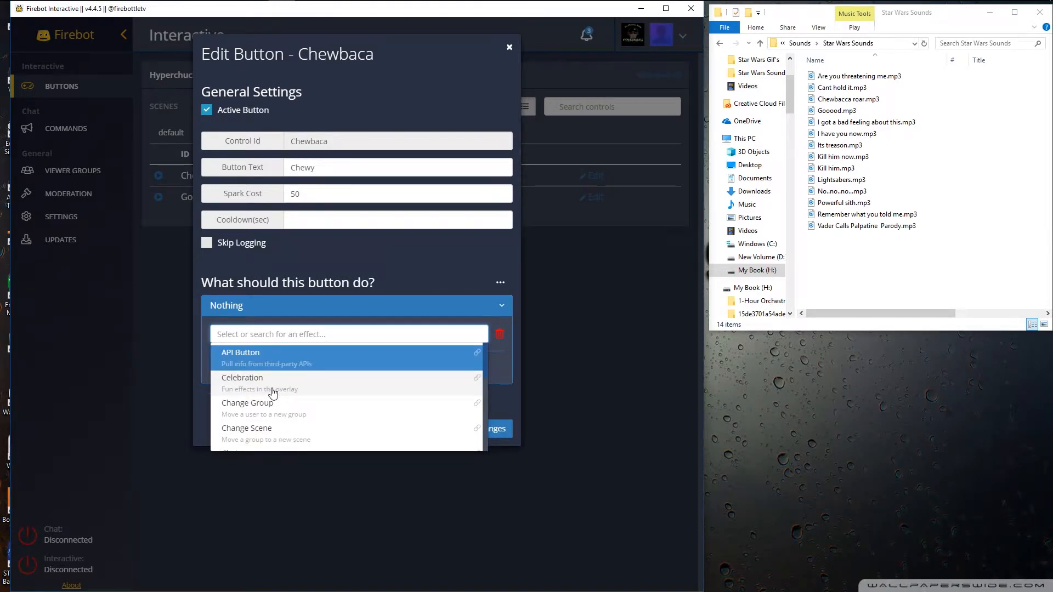
pyautogui.click(283, 362)
pyautogui.click(233, 384)
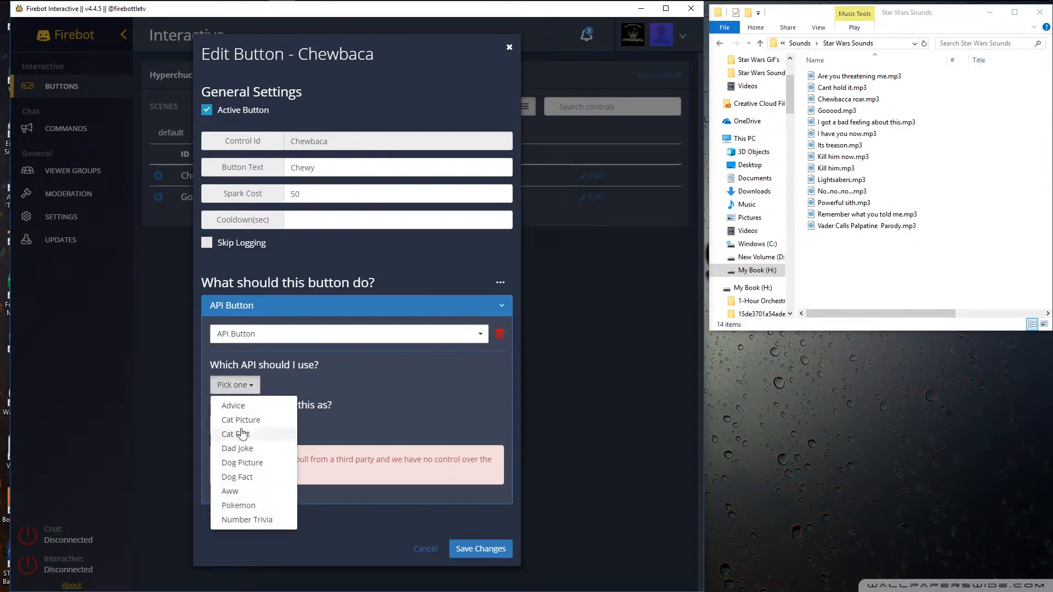
pyautogui.click(308, 334)
pyautogui.click(271, 374)
pyautogui.click(241, 385)
# Set the Chewbaca button's effect to Play Sound.
pyautogui.click(301, 335)
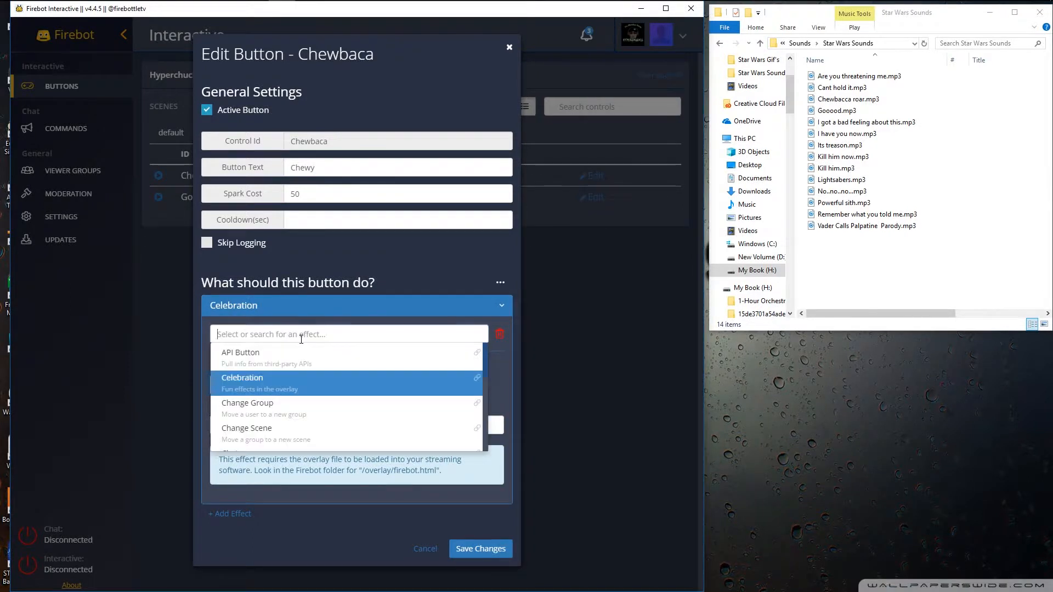
pyautogui.scroll(-1, 286, 410)
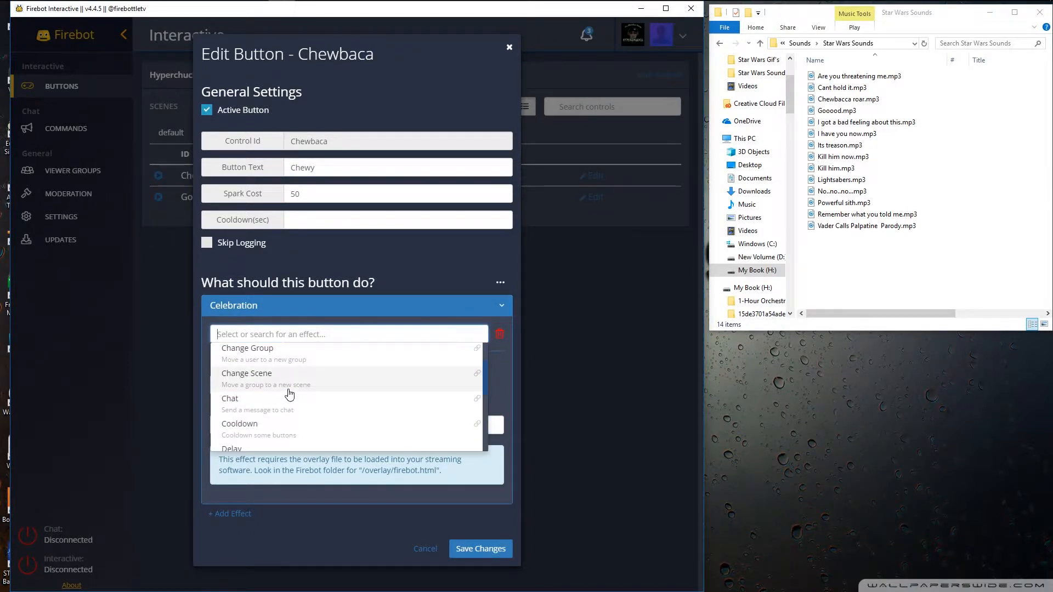
pyautogui.scroll(-2, 288, 391)
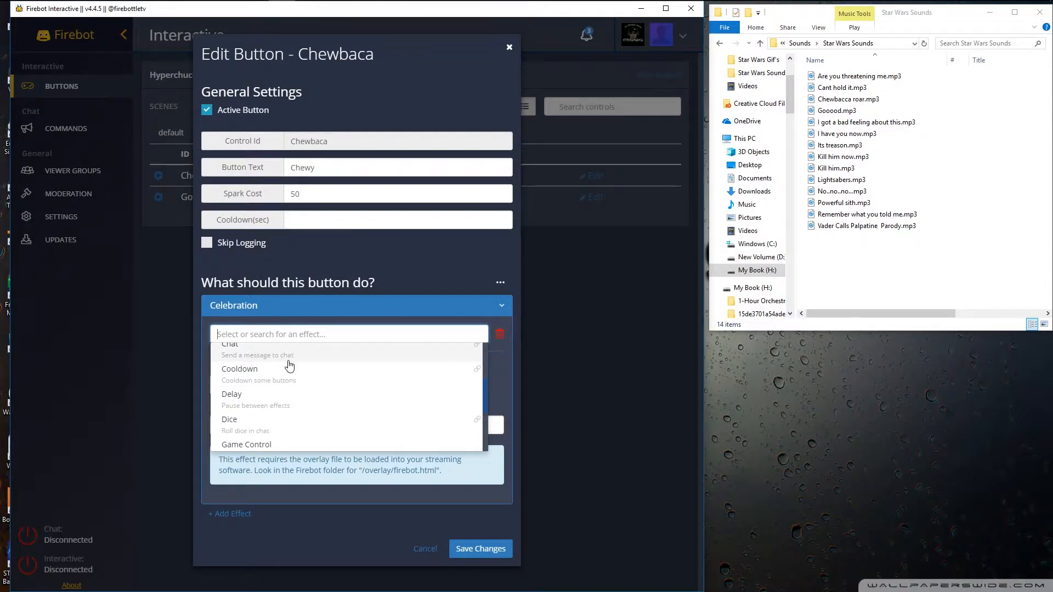
pyautogui.scroll(-3, 320, 381)
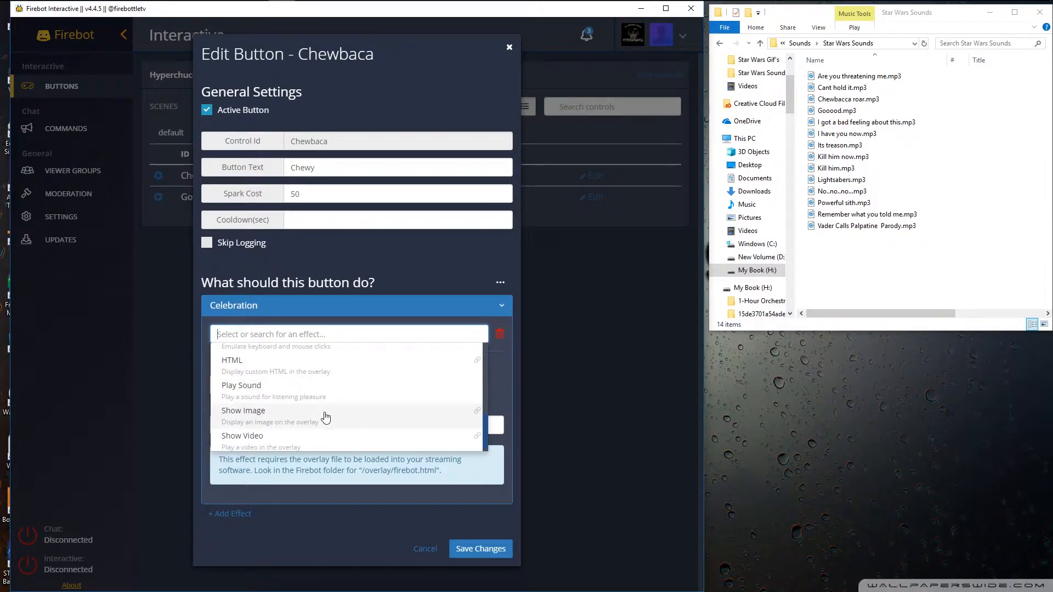
pyautogui.scroll(-1, 314, 400)
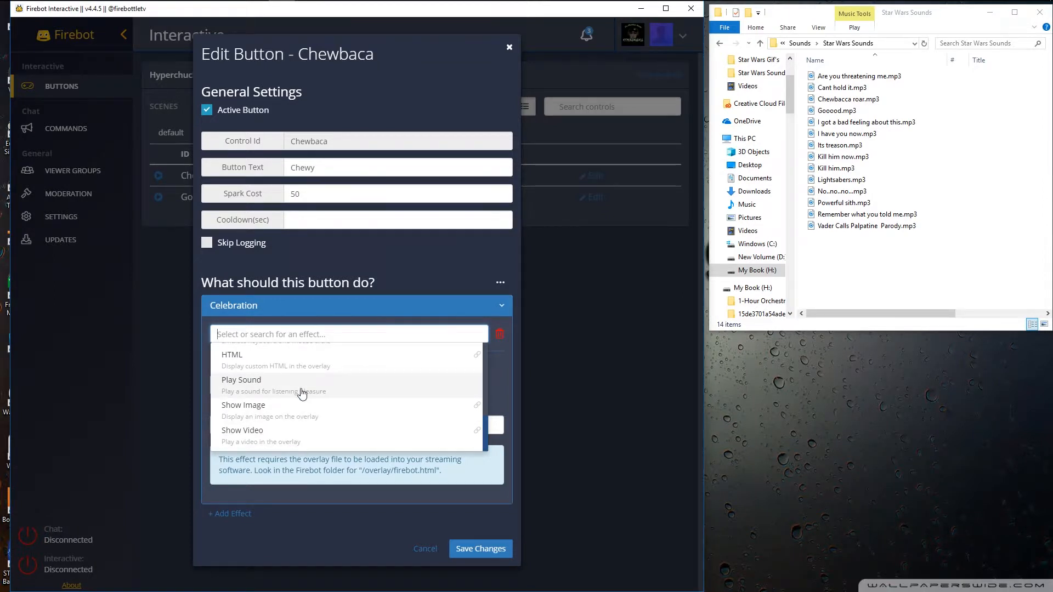
pyautogui.click(277, 391)
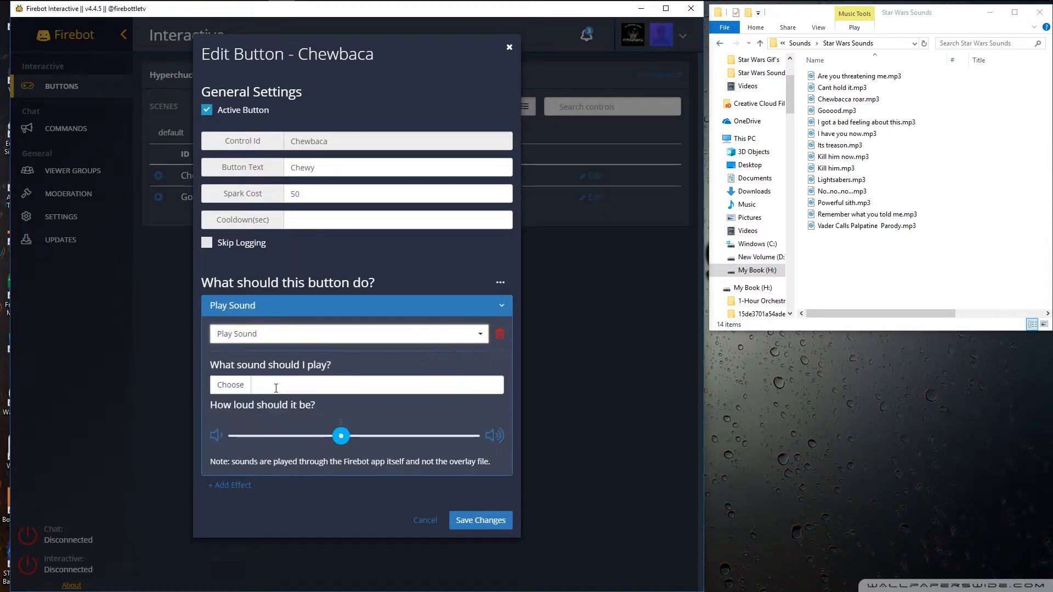
# Choose Chewbacca roar.mp3 as the sound for the Chewbaca button's Play Sound effect and save the button.
pyautogui.click(228, 386)
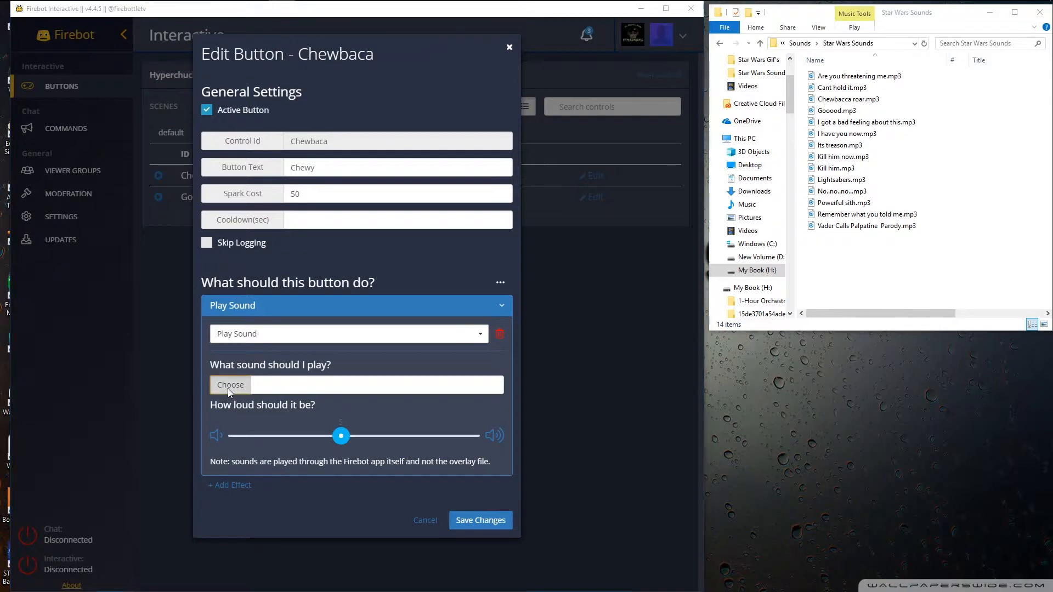
pyautogui.moveTo(274, 47); pyautogui.dragTo(639, 115)
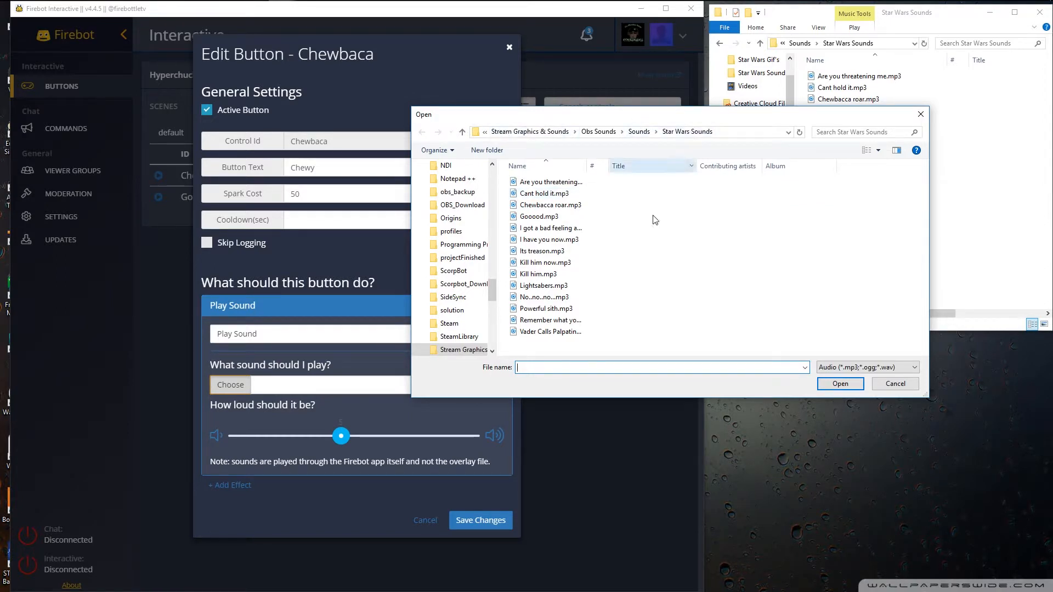
pyautogui.doubleClick(565, 207)
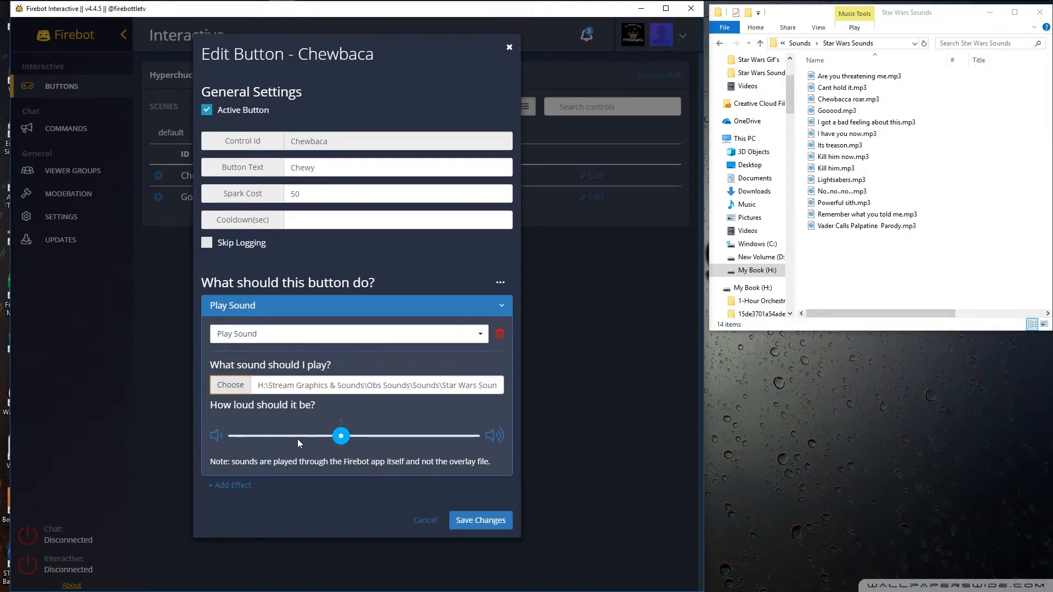
pyautogui.click(480, 520)
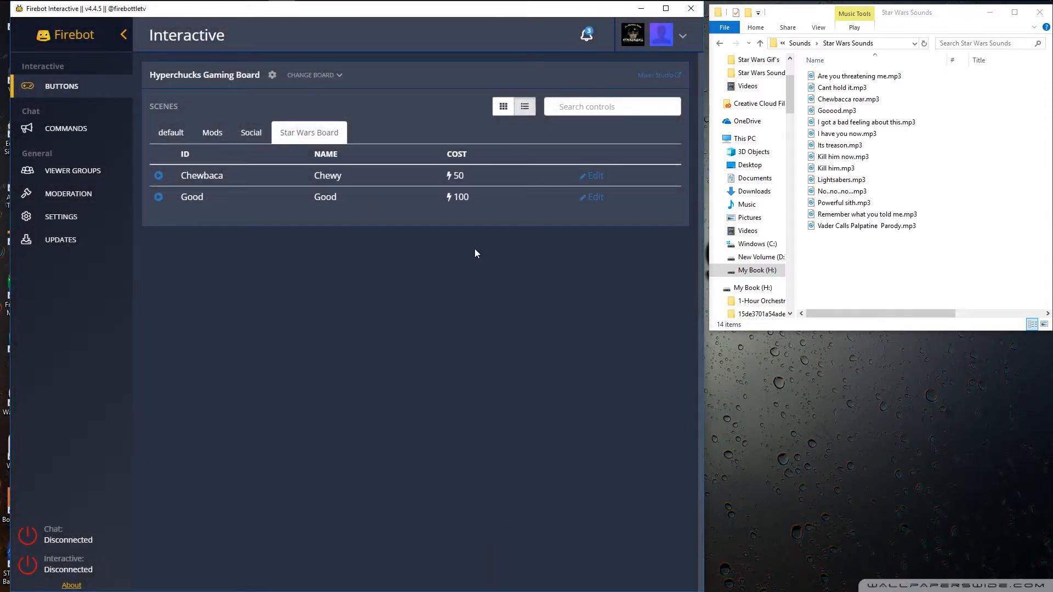
# Reopen the Chewbaca button for editing and add a second effect of type Show Image.
pyautogui.click(595, 178)
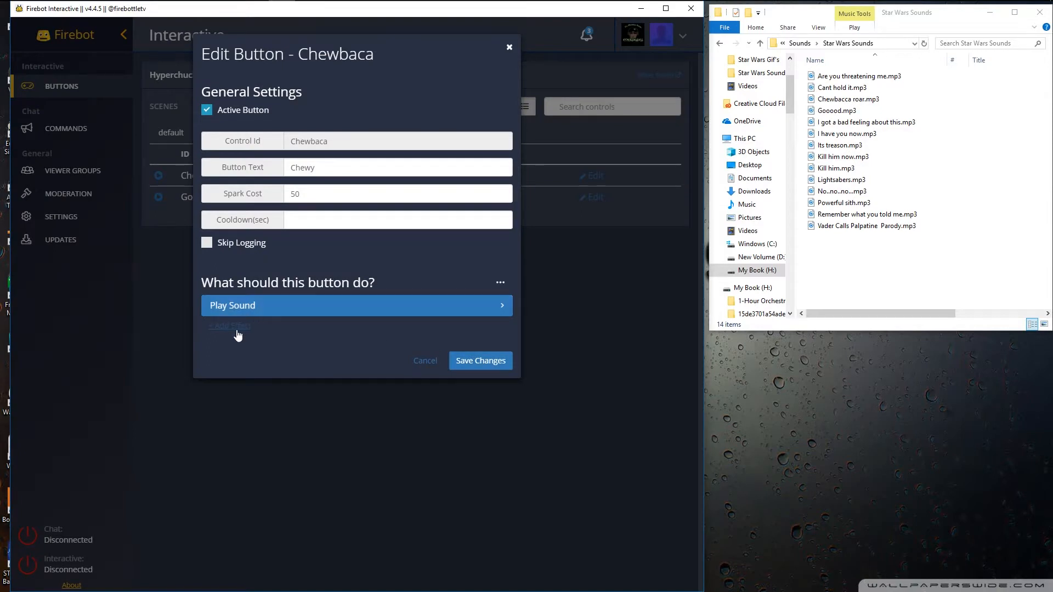
pyautogui.click(511, 50)
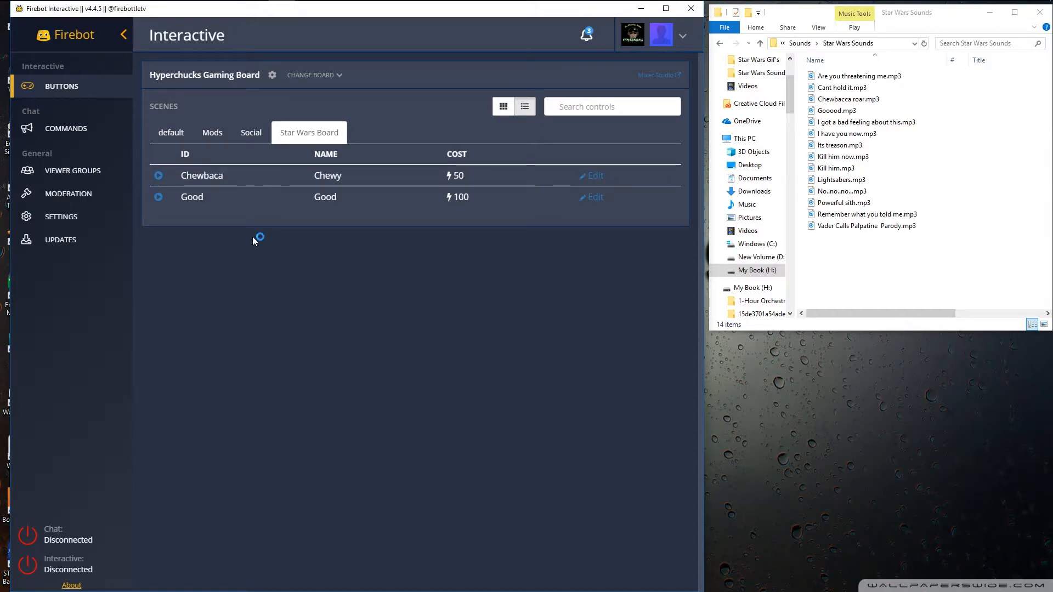
pyautogui.click(599, 175)
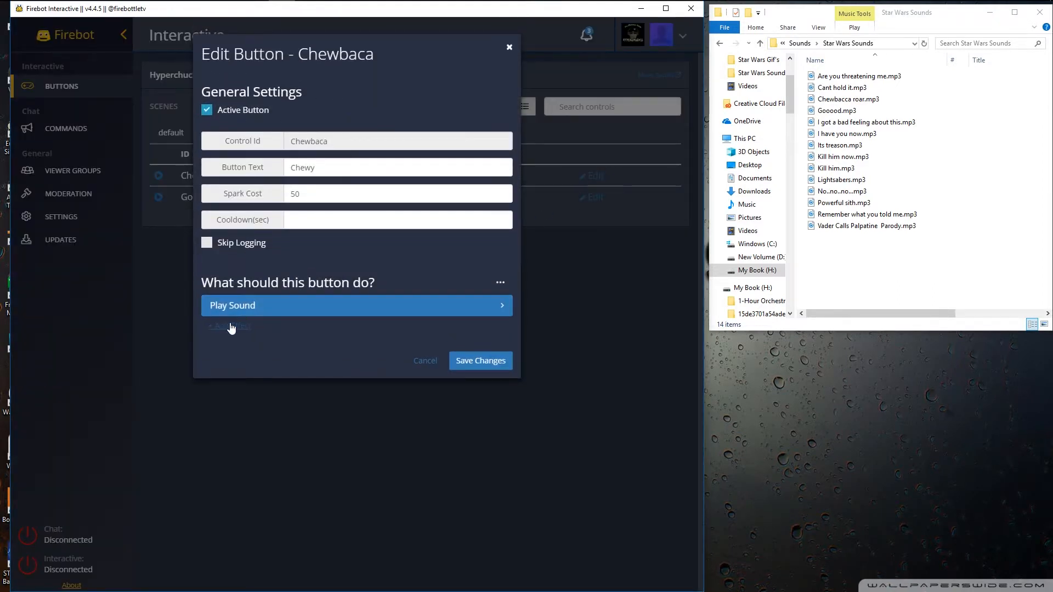
pyautogui.click(231, 327)
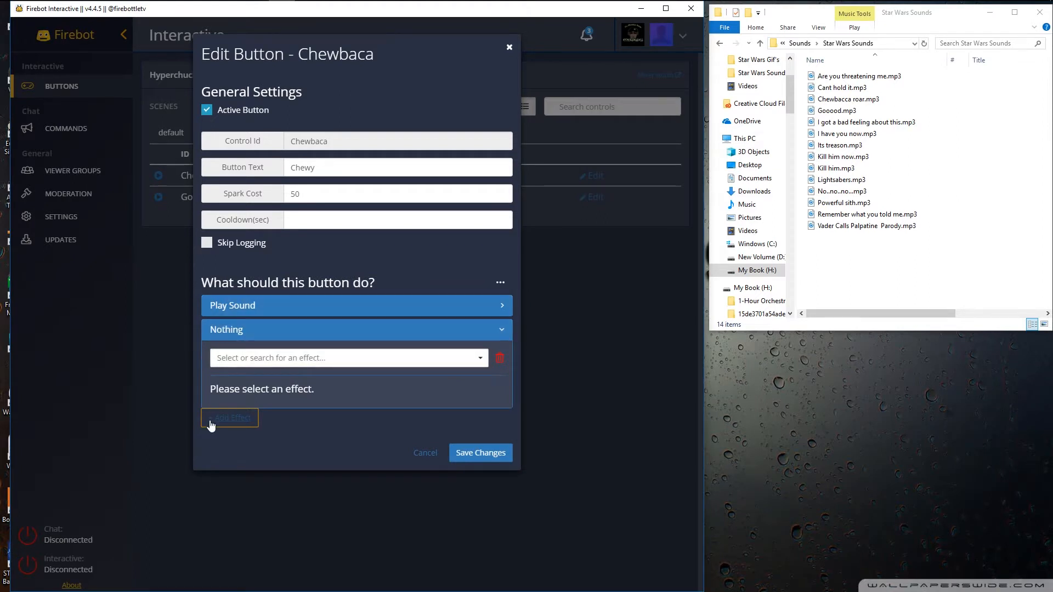
pyautogui.click(477, 359)
pyautogui.scroll(-1, 325, 435)
pyautogui.scroll(-5, 324, 434)
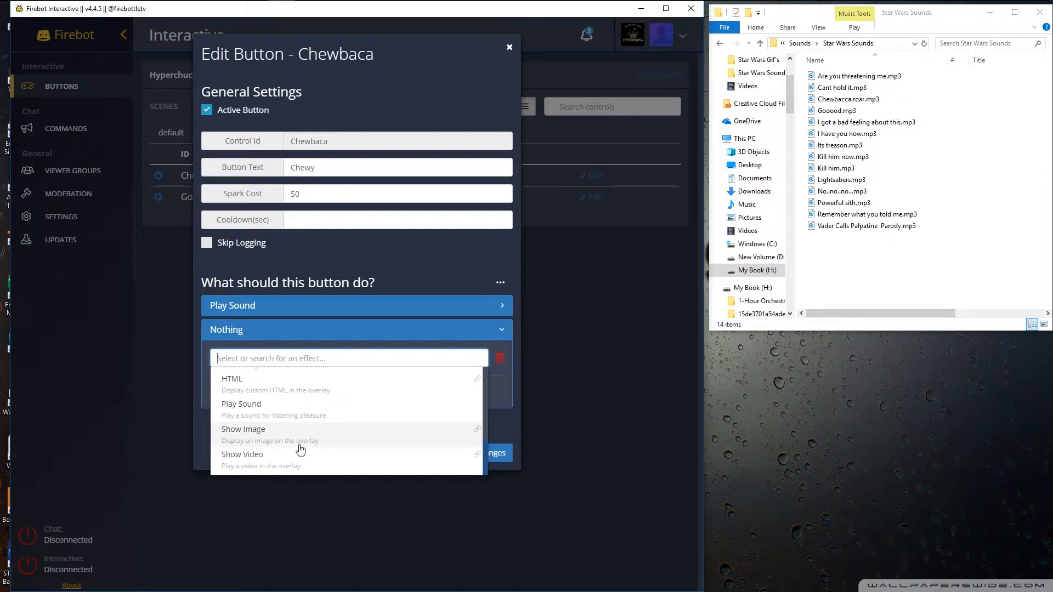
pyautogui.click(241, 439)
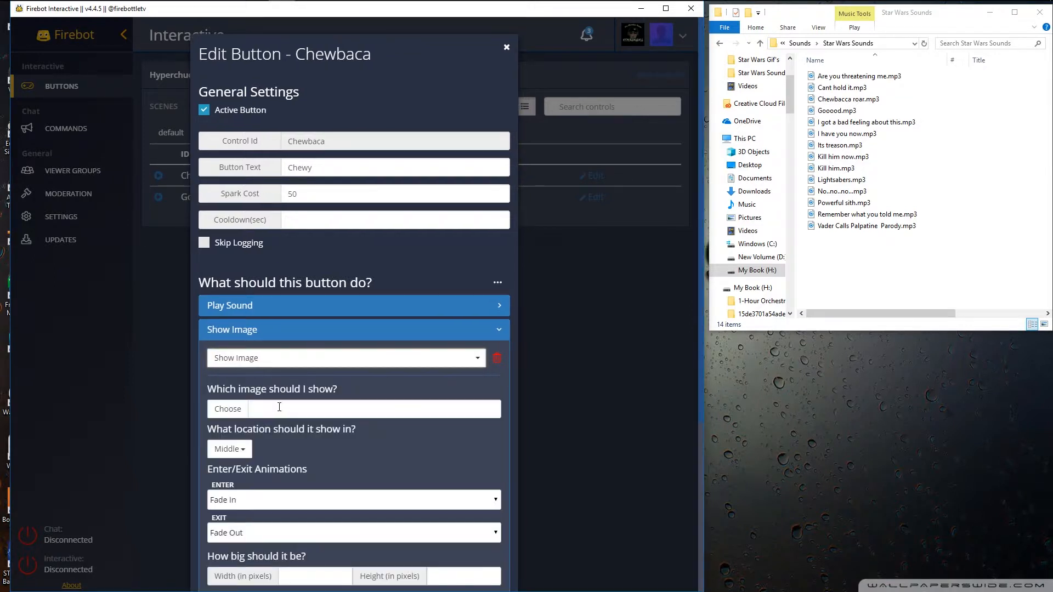
# Choose giphy.gif from the Star Wars Gif's folder in Obs Images as the image to show.
pyautogui.scroll(-4, 317, 384)
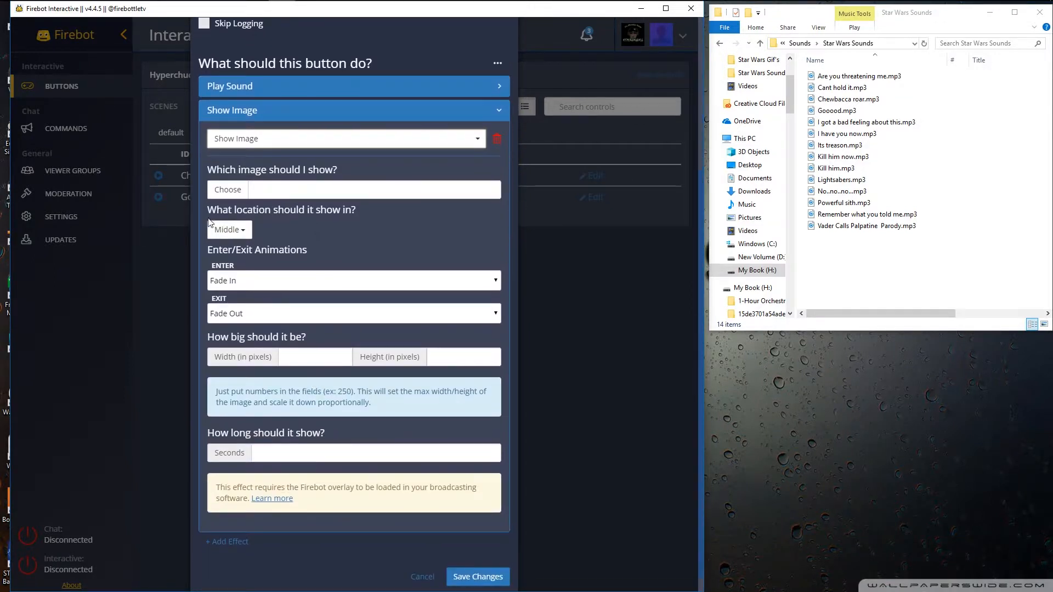
pyautogui.click(236, 189)
pyautogui.click(226, 194)
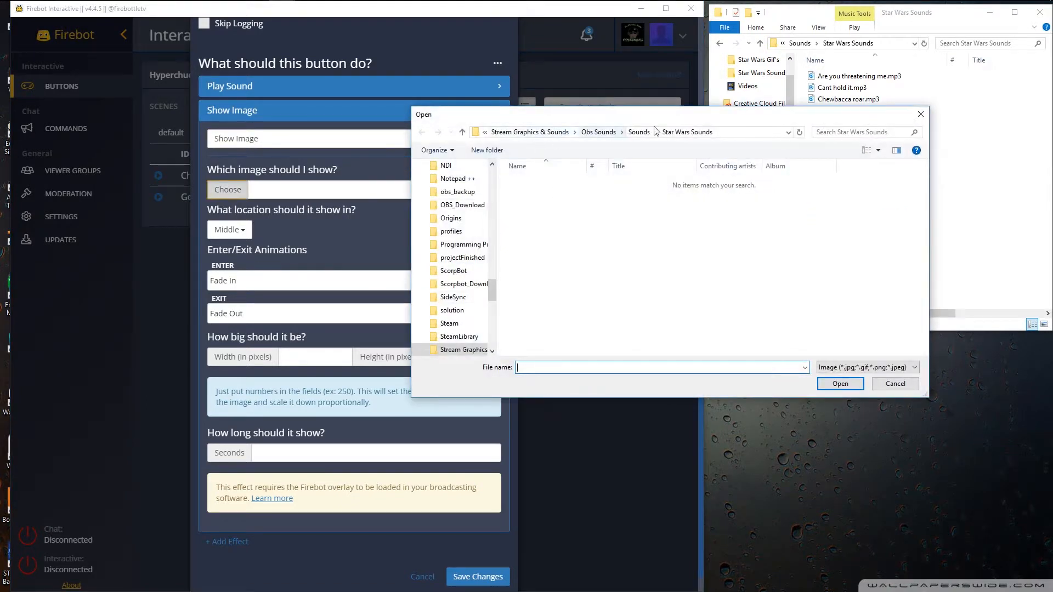
pyautogui.click(548, 132)
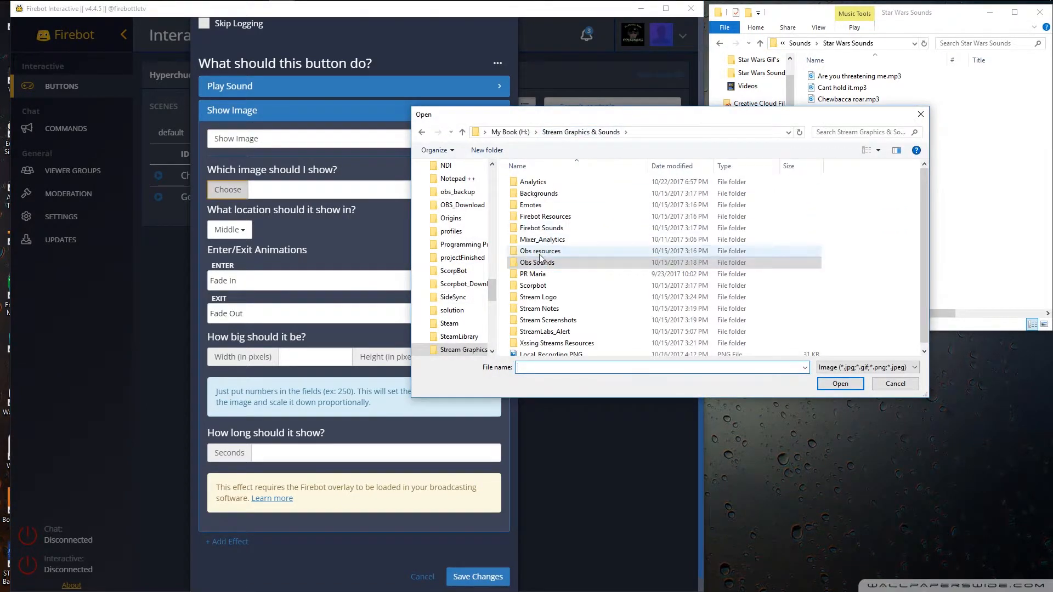
pyautogui.doubleClick(542, 259)
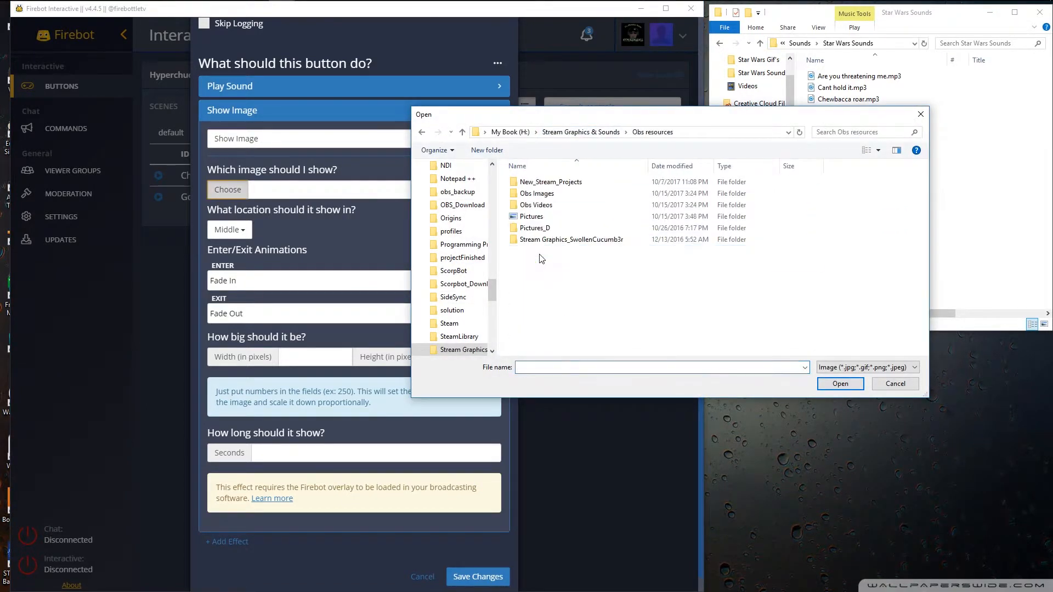
pyautogui.doubleClick(536, 193)
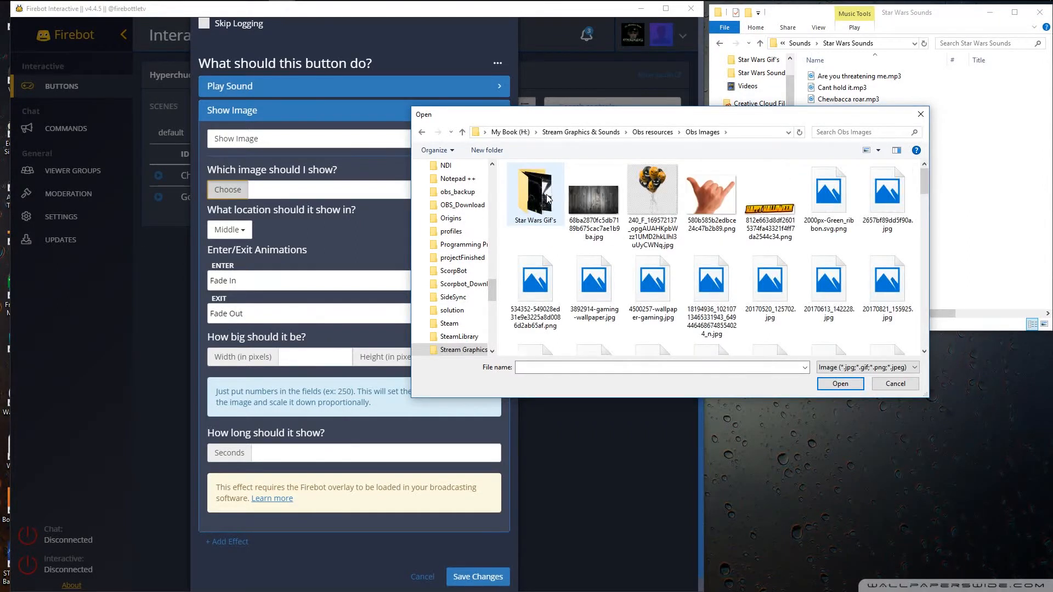
pyautogui.doubleClick(548, 206)
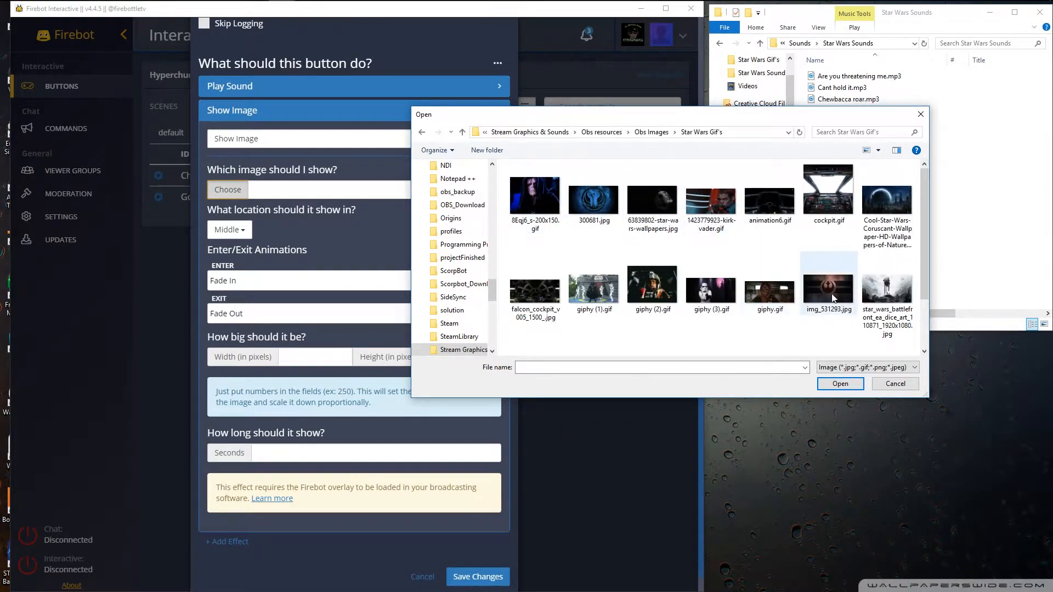
pyautogui.click(769, 298)
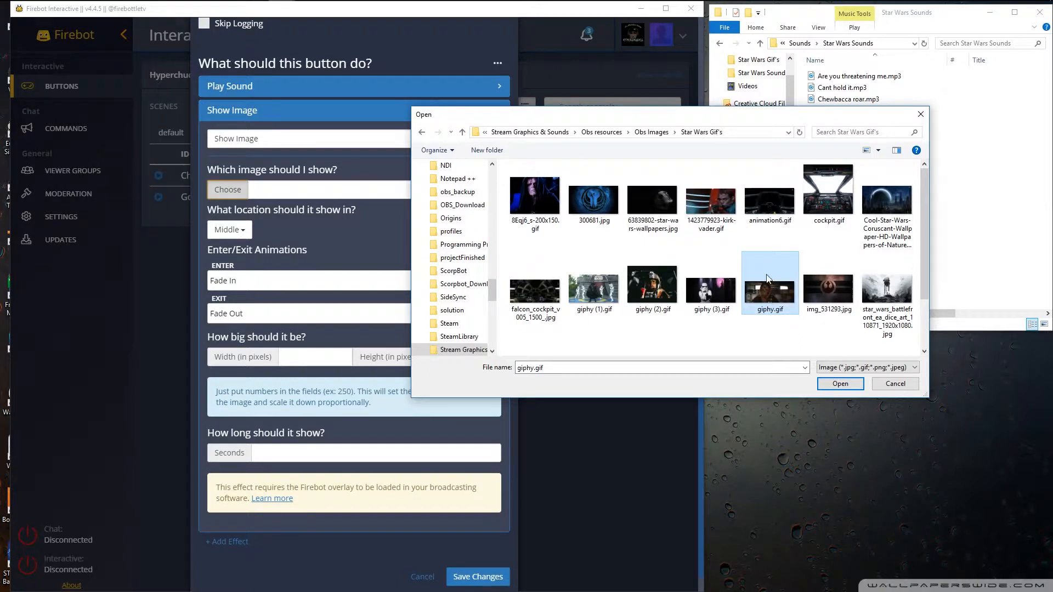
pyautogui.doubleClick(767, 279)
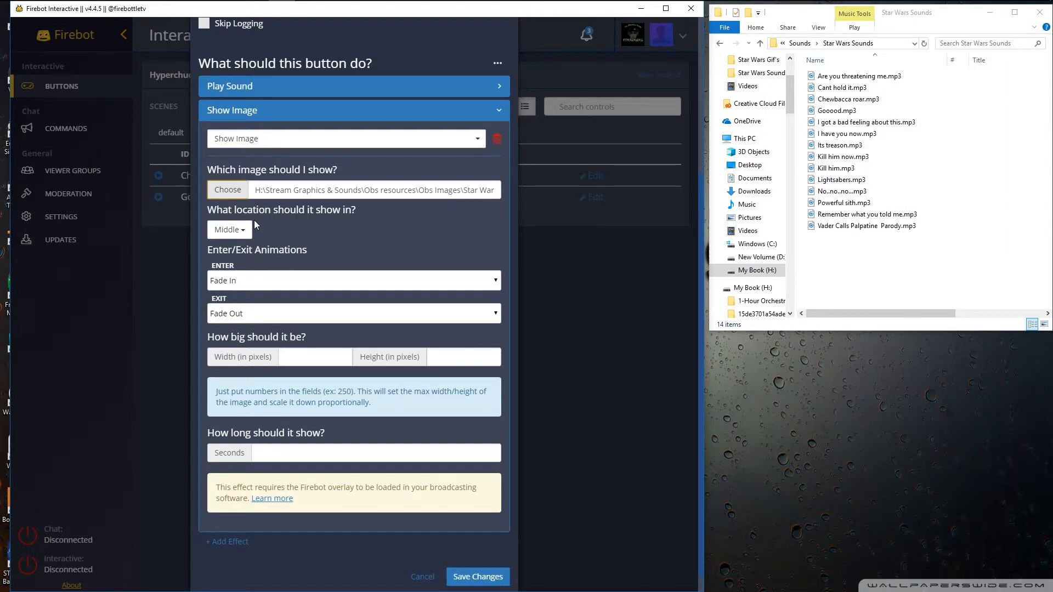
# Review the location choices, set the image size to 300 by 300 pixels and its duration to 3 seconds, and save the button.
pyautogui.click(237, 230)
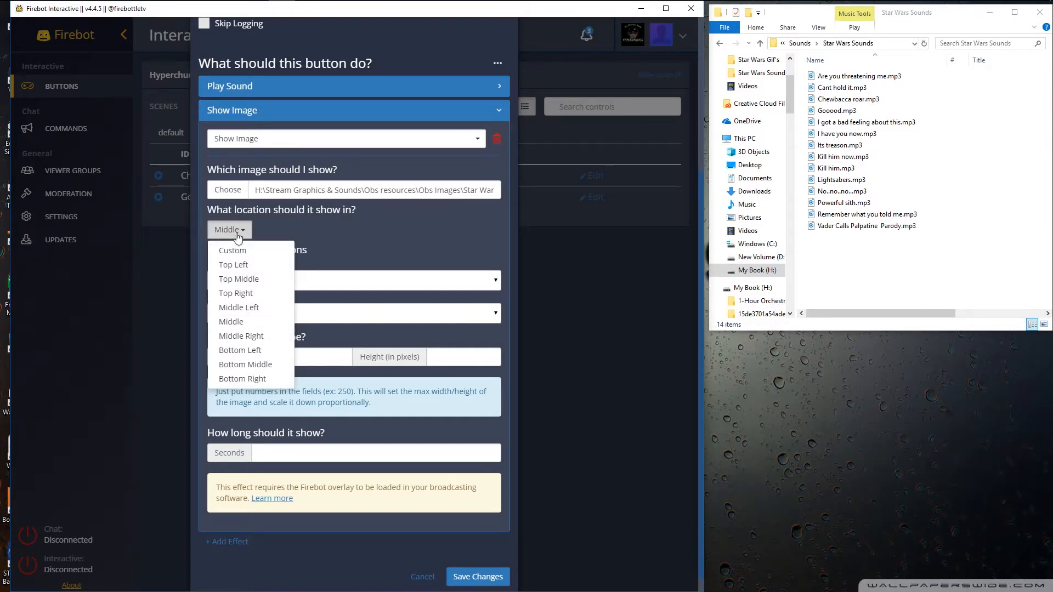
pyautogui.click(239, 231)
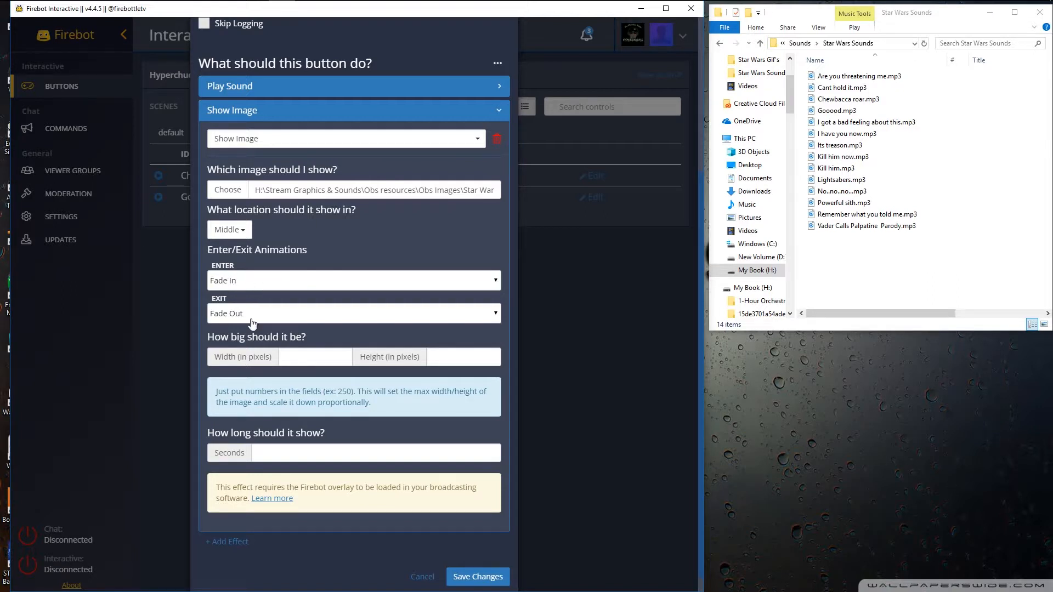
pyautogui.click(301, 357)
pyautogui.write('300')
pyautogui.press('Tab')
pyautogui.write('30')
pyautogui.click(355, 445)
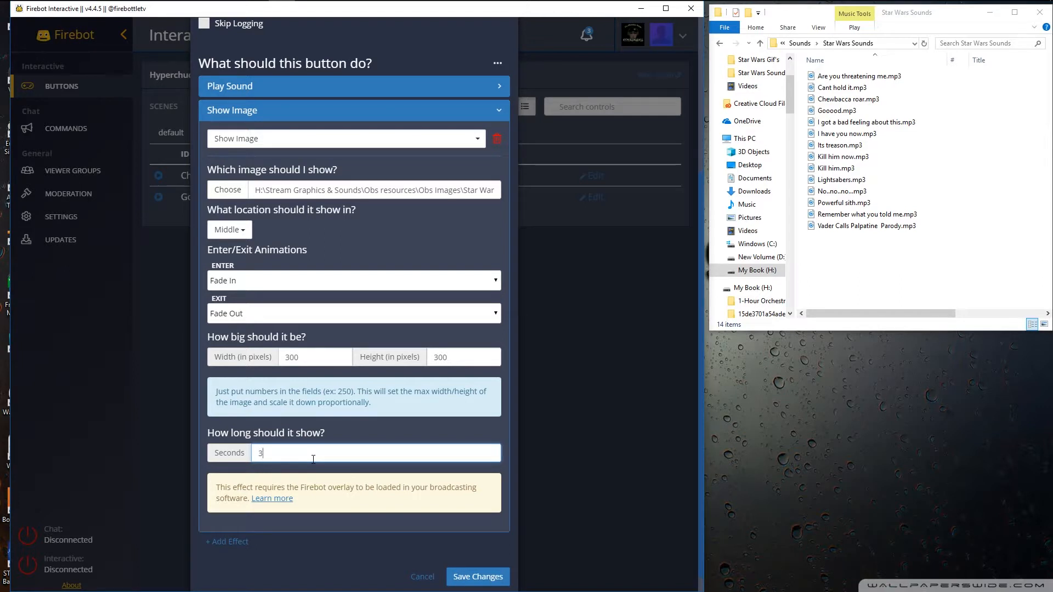
pyautogui.scroll(-1, 357, 482)
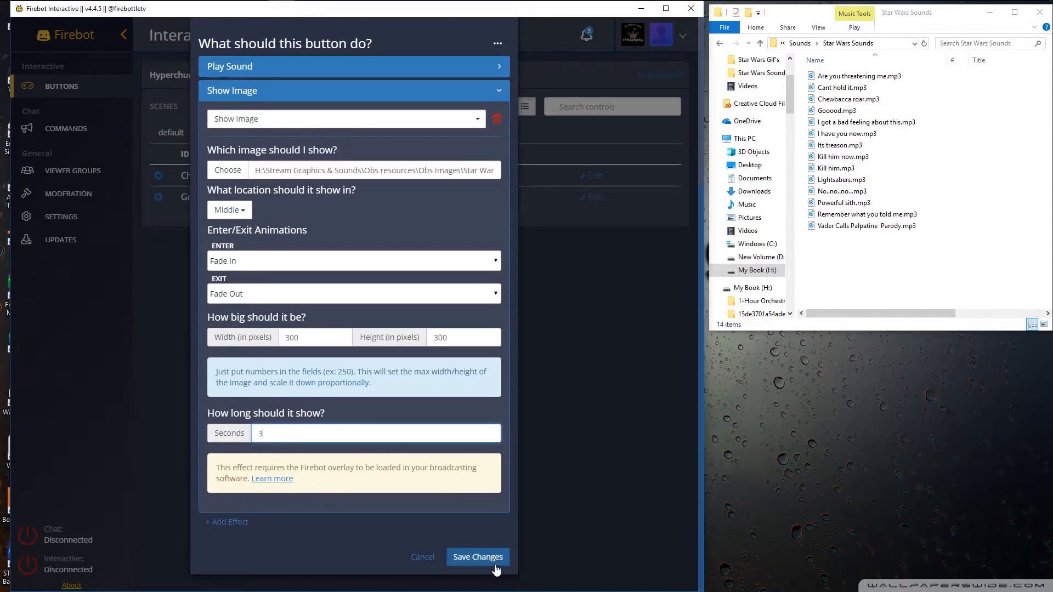
pyautogui.click(478, 557)
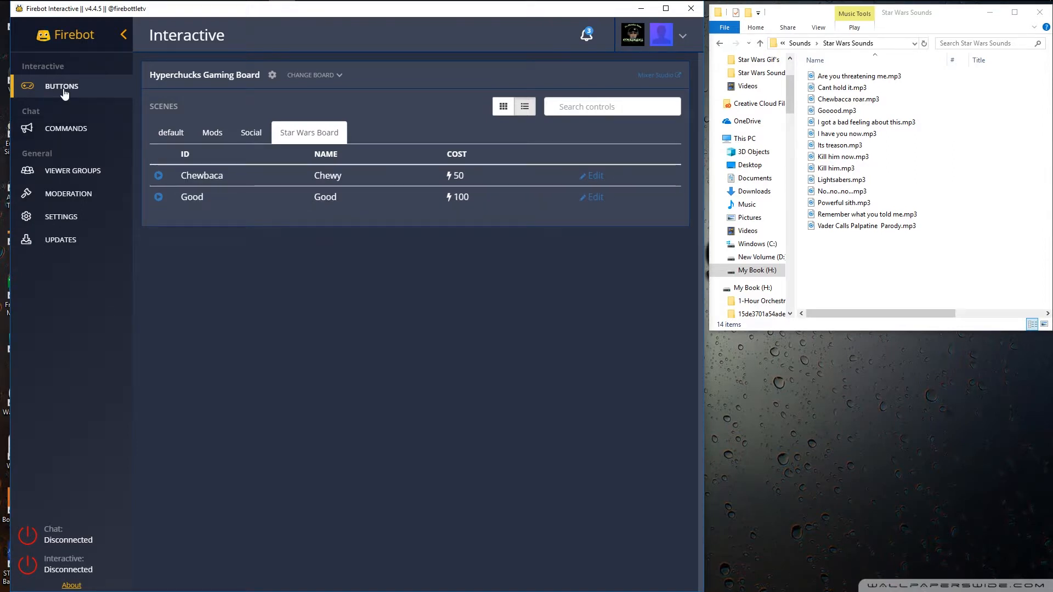
# Get the overlay path from Firebot's overlay settings, copy its URL and dismiss the overlay info.
pyautogui.click(72, 218)
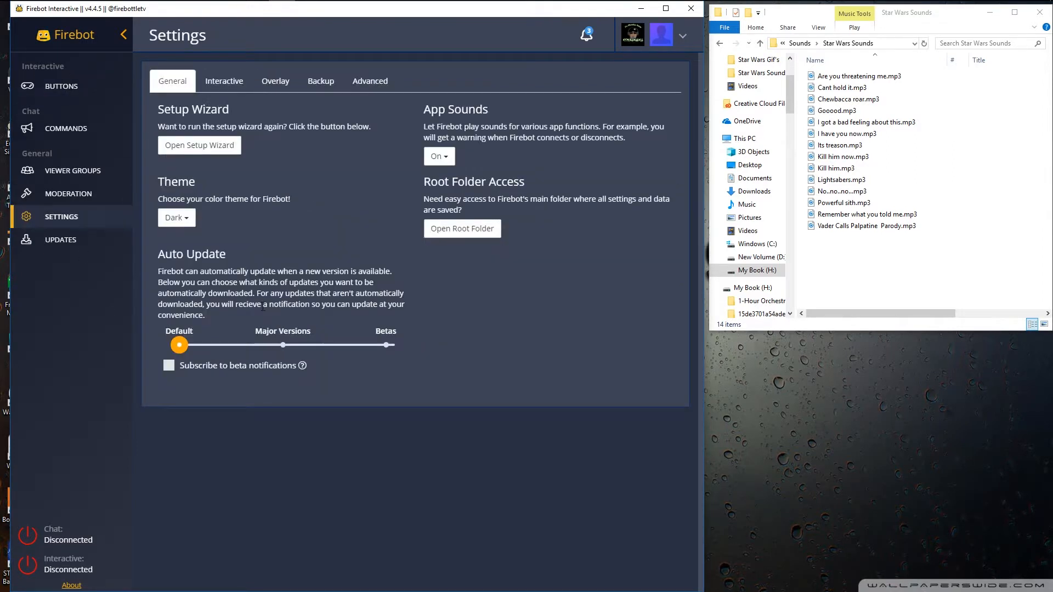
pyautogui.click(278, 87)
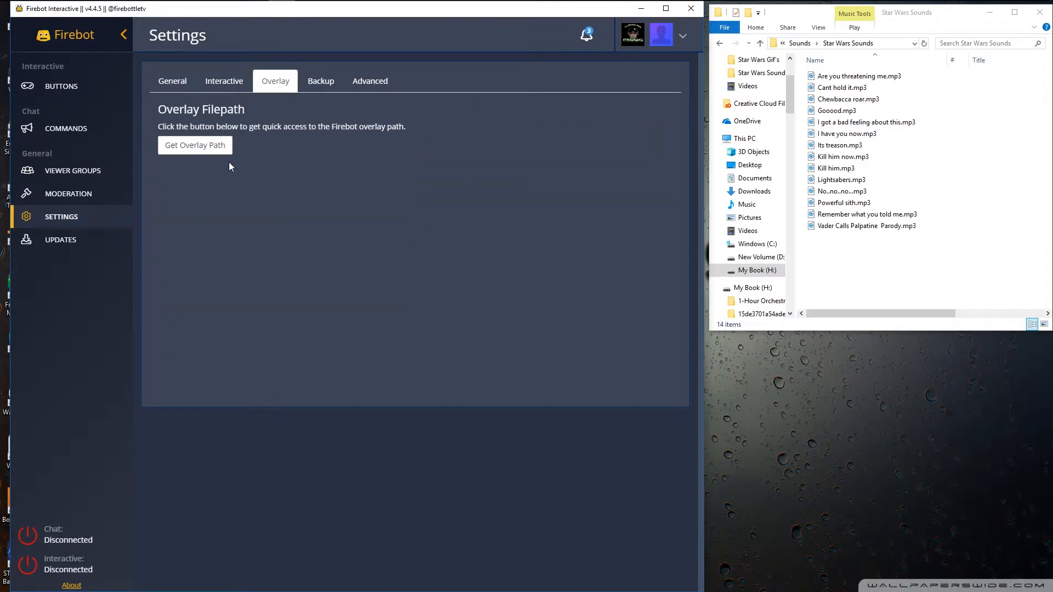
pyautogui.click(202, 151)
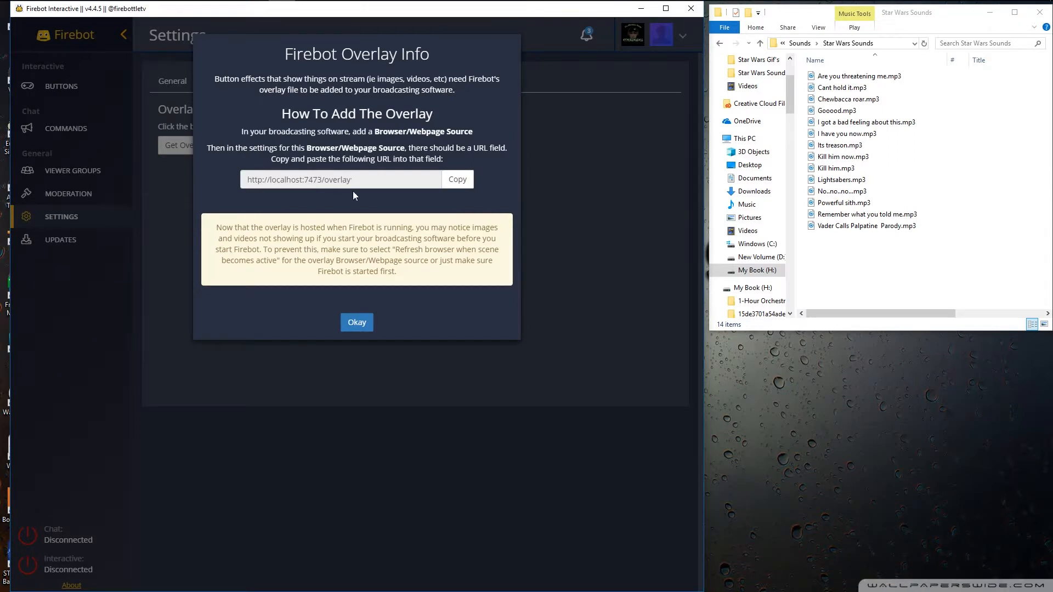
pyautogui.click(458, 179)
pyautogui.click(358, 339)
# Bring the OBS window over Firebot and look through the source types that can be added, including BrowserSource.
pyautogui.moveTo(0, 184); pyautogui.dragTo(468, 114)
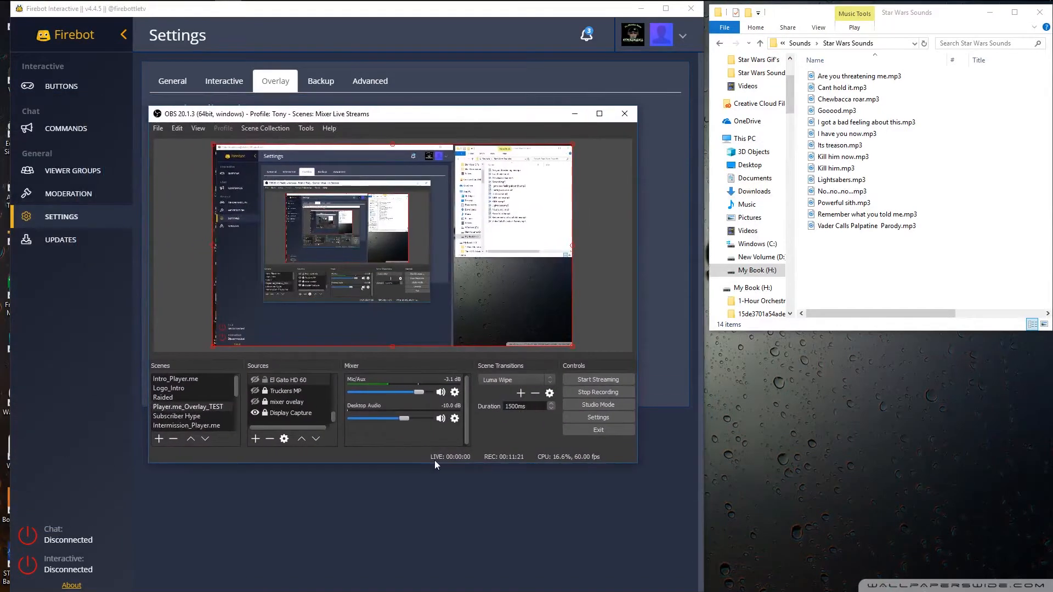
pyautogui.scroll(3, 277, 421)
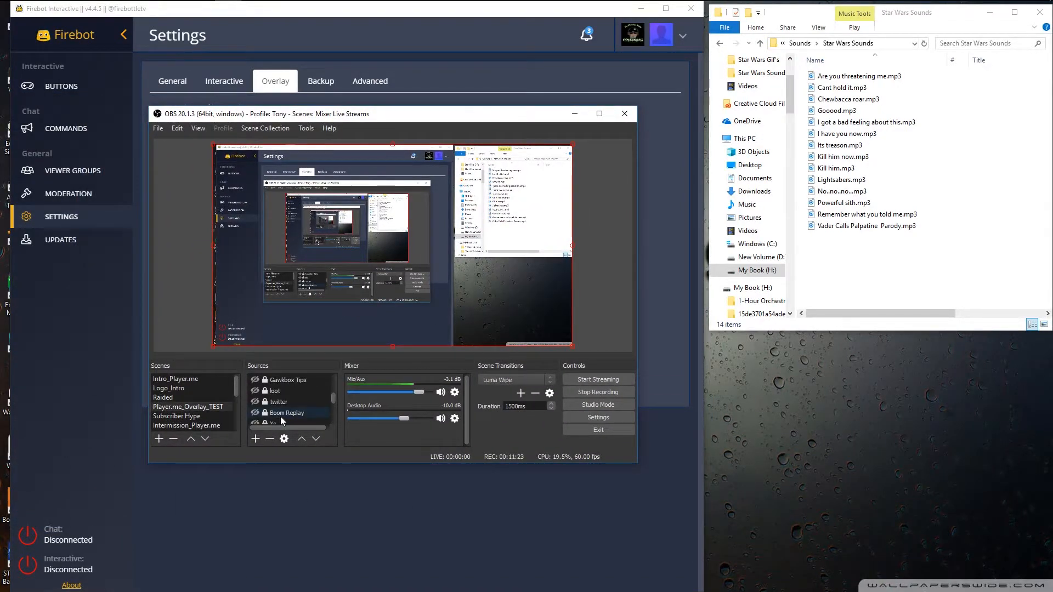
pyautogui.click(255, 439)
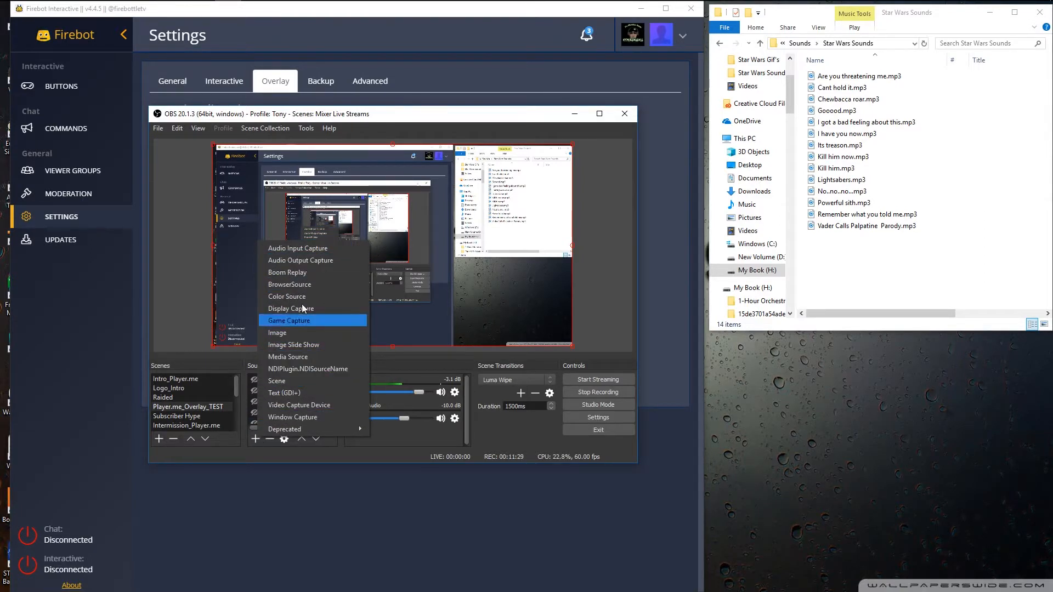
pyautogui.click(413, 475)
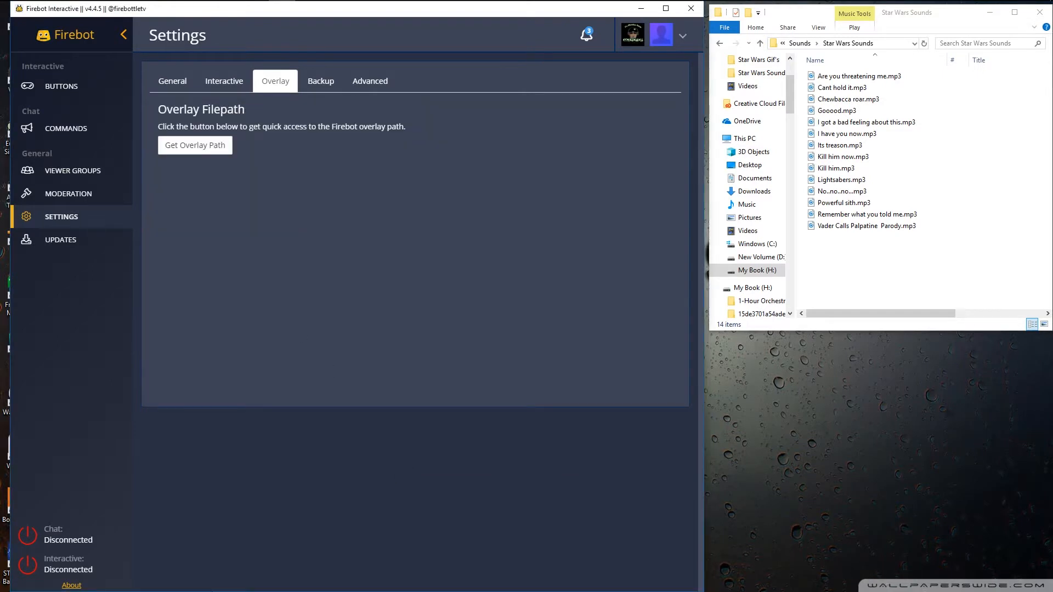
# Return to OBS and open the properties of the existing Firebot source in the Player.me_Overlay_TEST scene.
pyautogui.moveTo(333, 2)
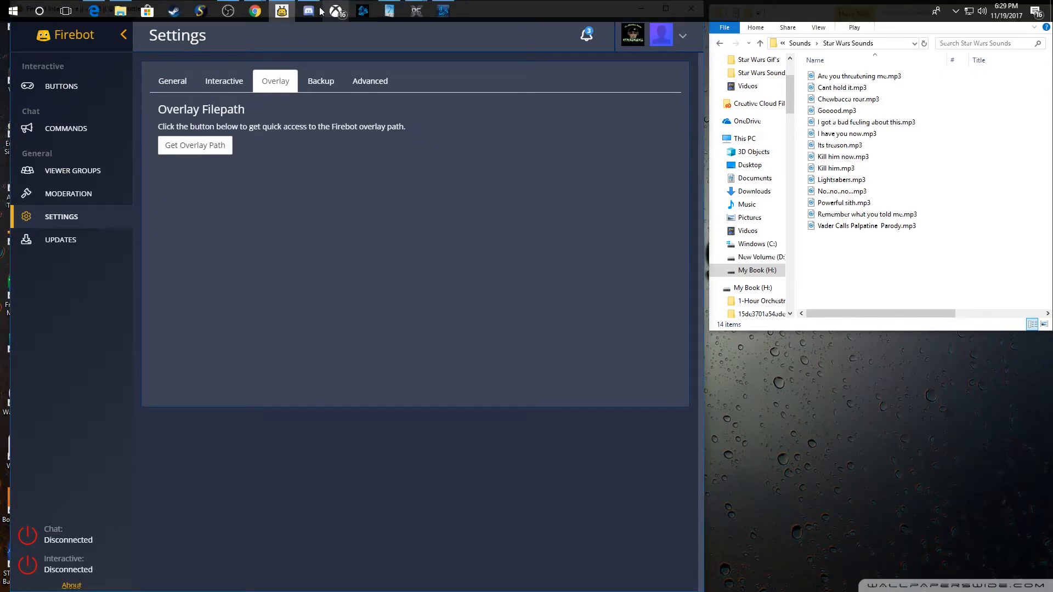
pyautogui.click(231, 11)
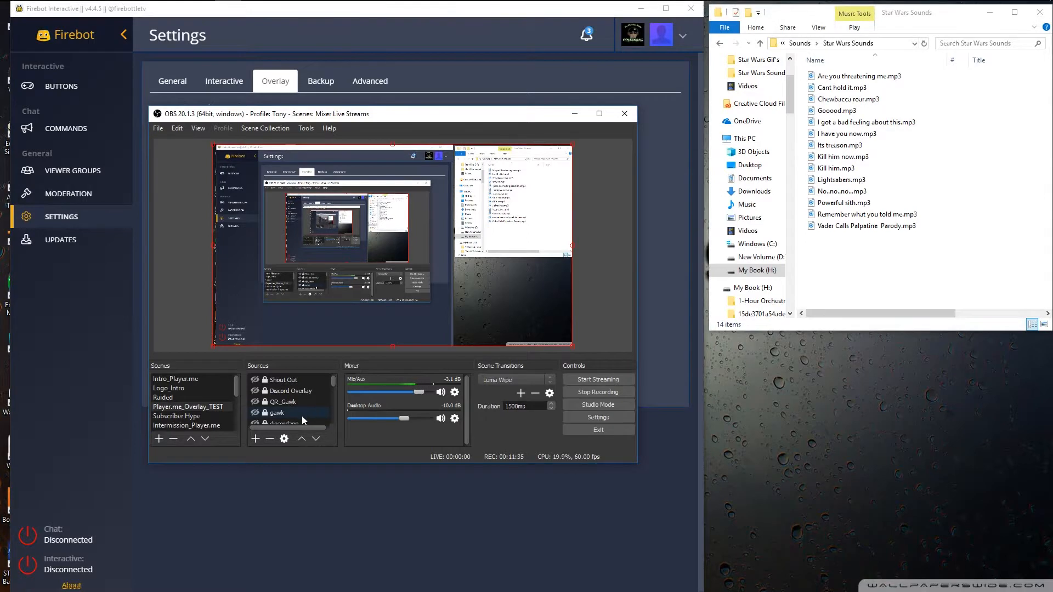
pyautogui.scroll(-3, 294, 401)
pyautogui.scroll(-3, 292, 400)
pyautogui.click(279, 401)
pyautogui.rightClick(279, 401)
pyautogui.click(318, 397)
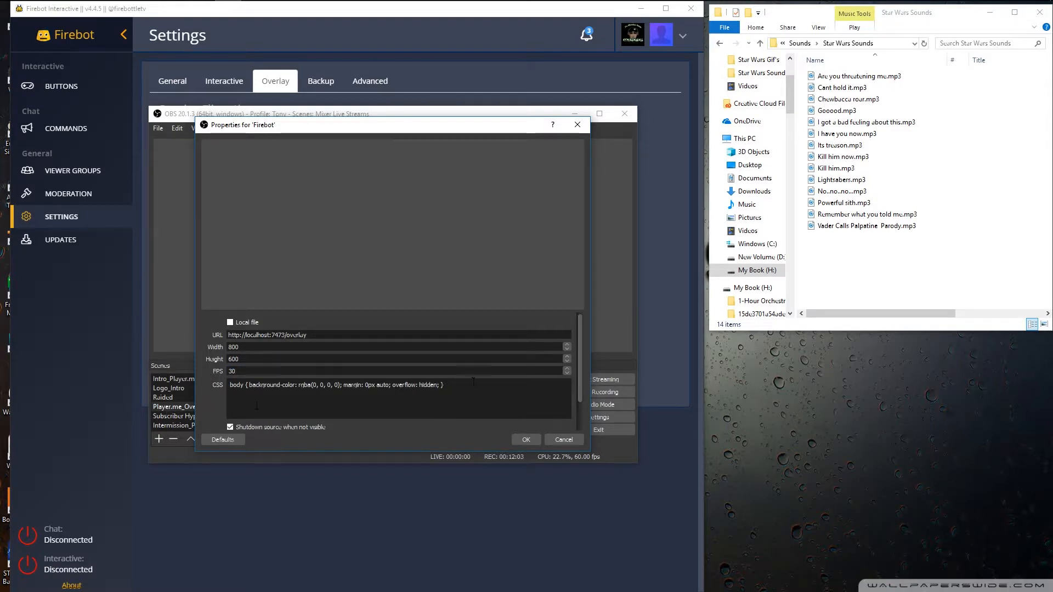
# Check the Firebot source's shutdown and refresh options, refresh the cache of its page and accept the properties.
pyautogui.moveTo(580, 331); pyautogui.dragTo(579, 376)
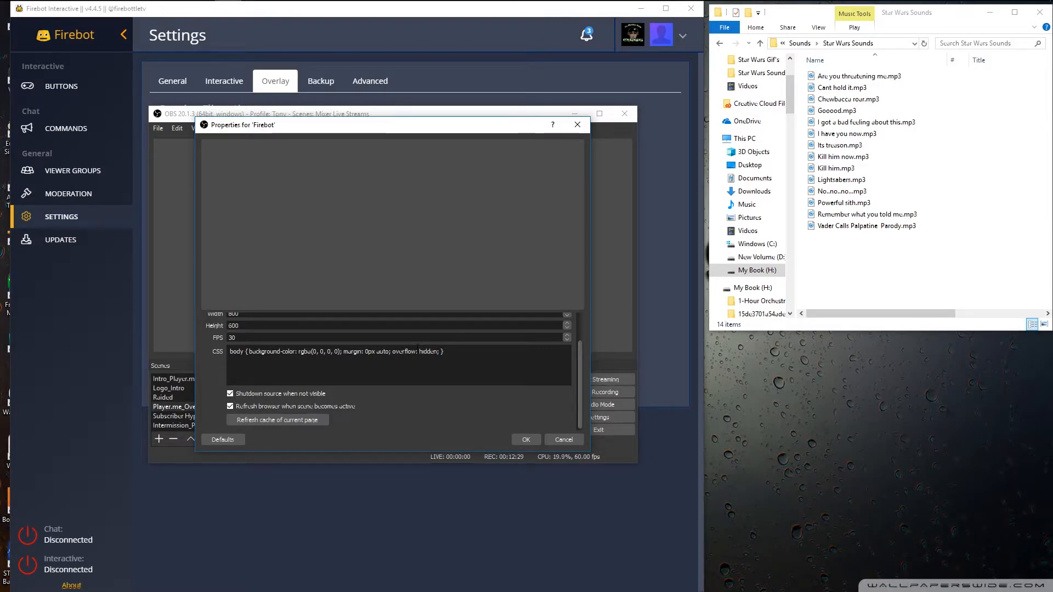
pyautogui.click(305, 422)
pyautogui.click(526, 439)
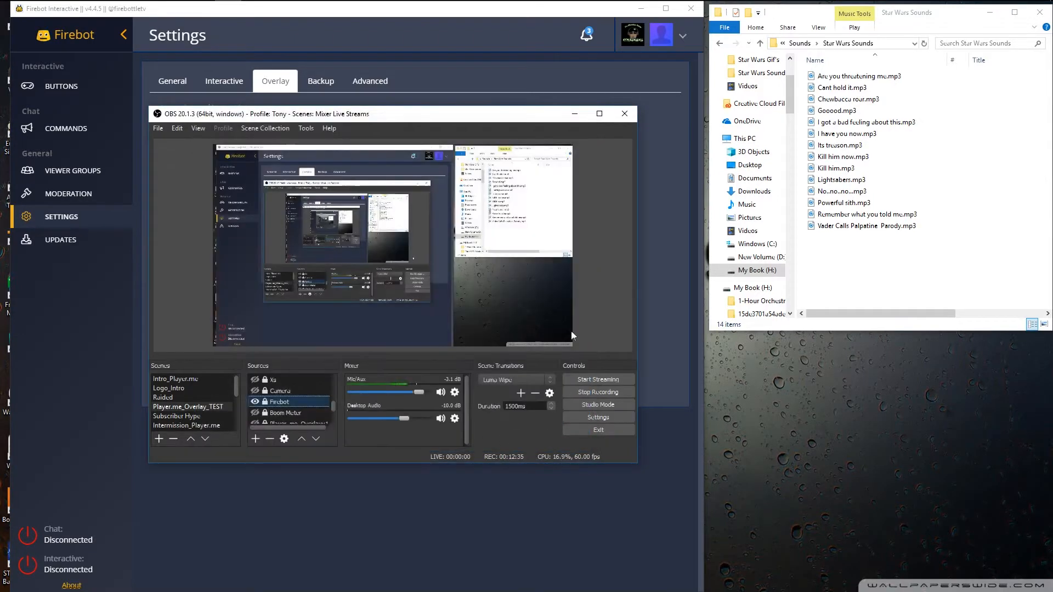
# Unlock the Firebot source in OBS and move the OBS window clear of Firebot's settings.
pyautogui.click(265, 404)
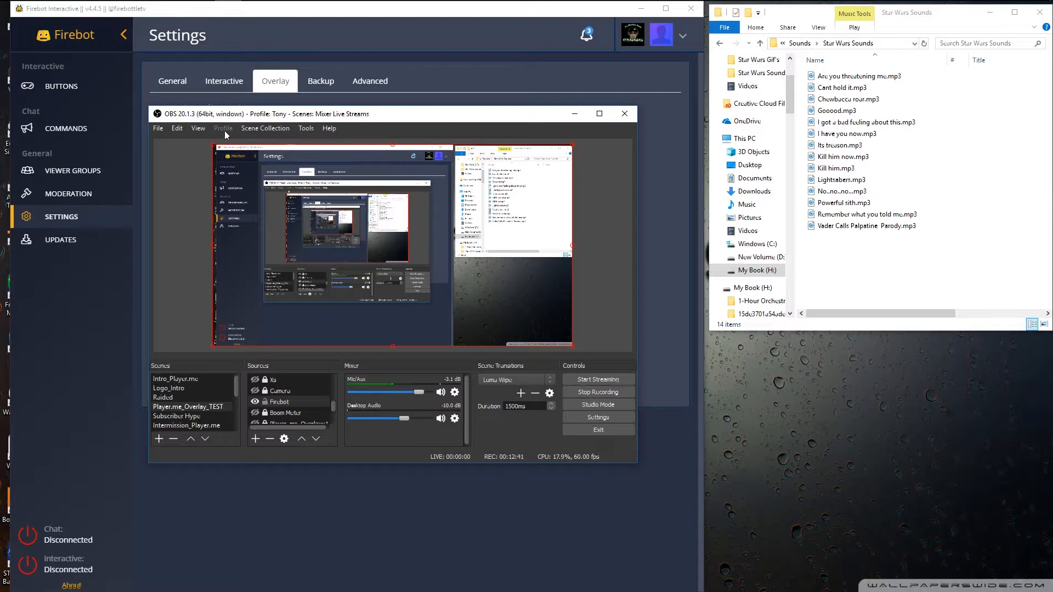
pyautogui.moveTo(452, 116); pyautogui.dragTo(850, 37)
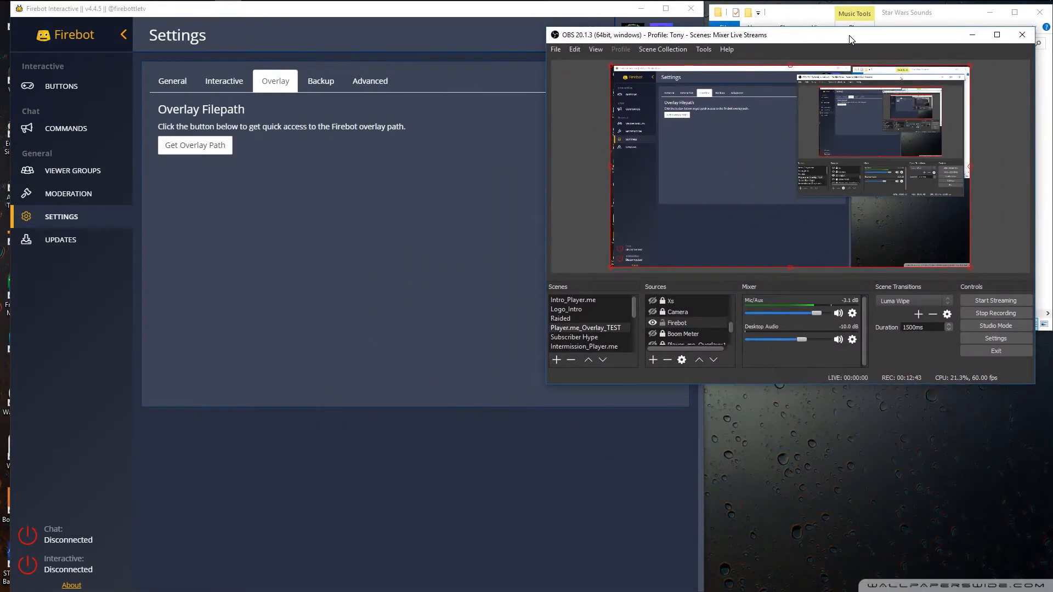
# Show the Star Wars Board buttons in Firebot, place the window beside OBS and trigger the Chewbaca button as a test.
pyautogui.click(65, 87)
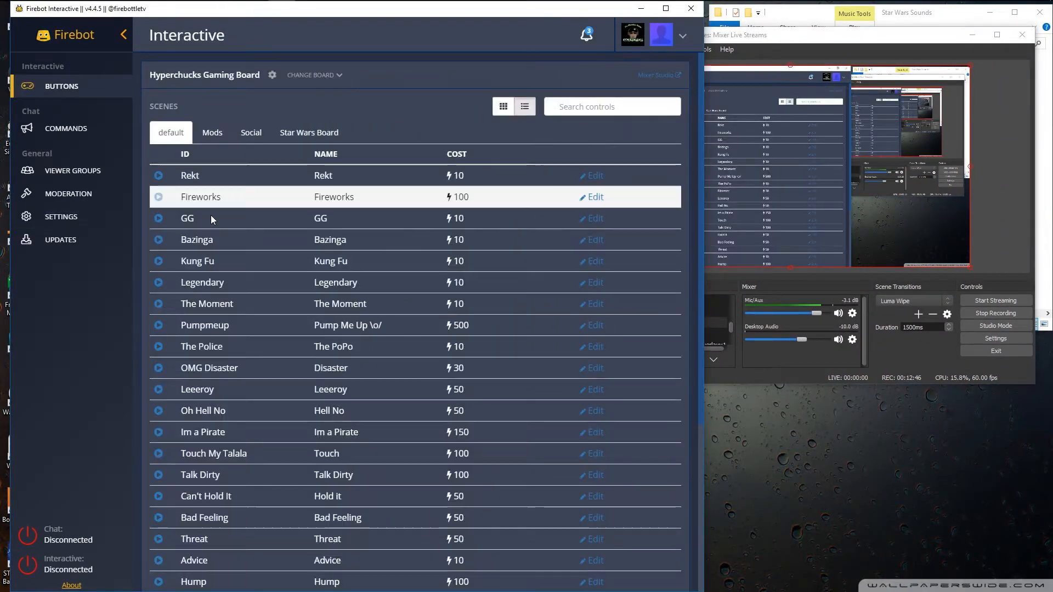
pyautogui.click(304, 130)
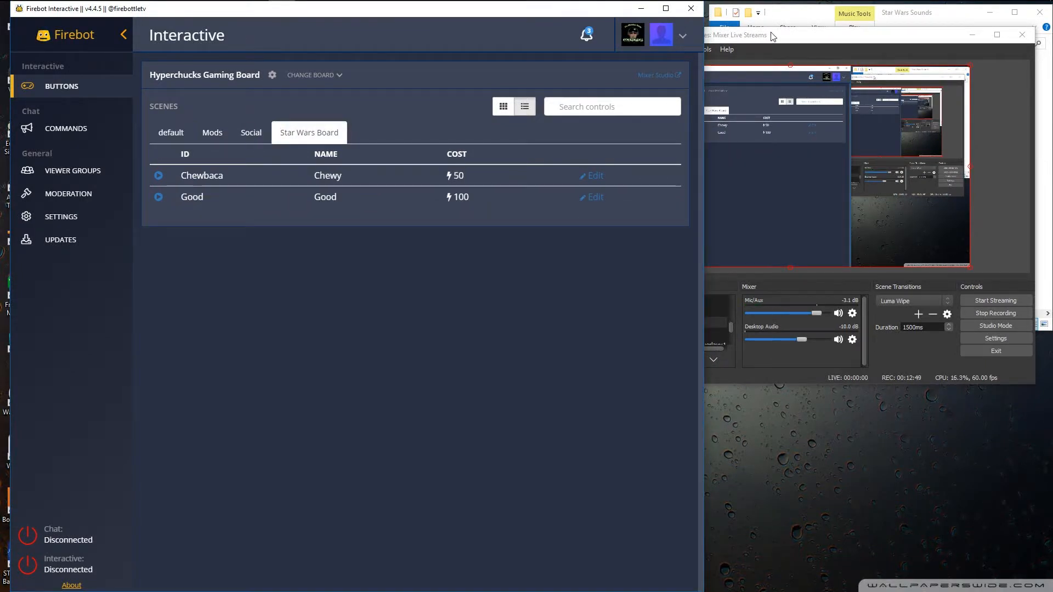
pyautogui.click(772, 37)
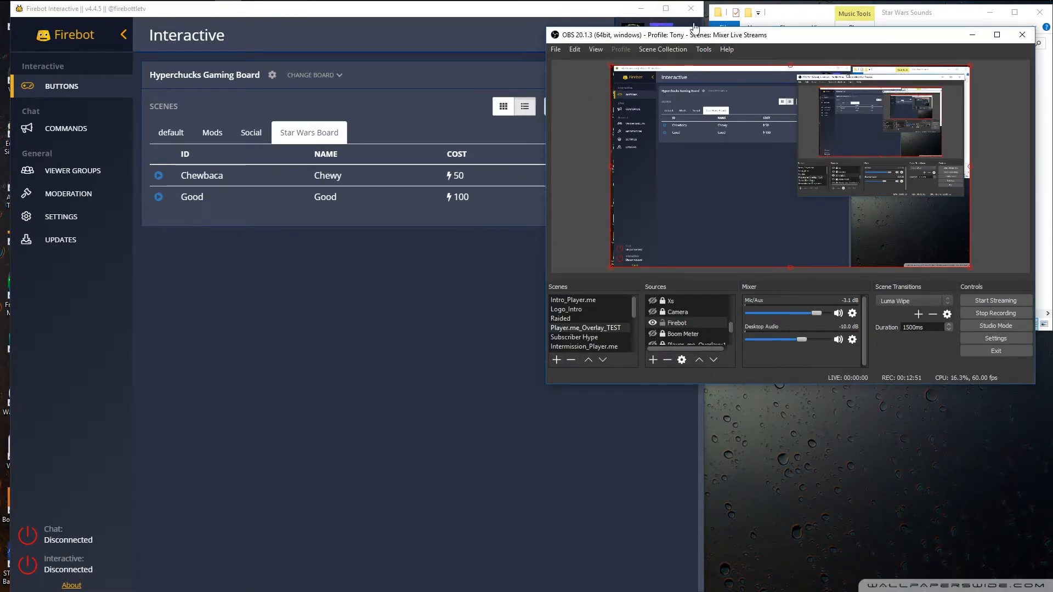
pyautogui.moveTo(704, 398); pyautogui.dragTo(543, 403)
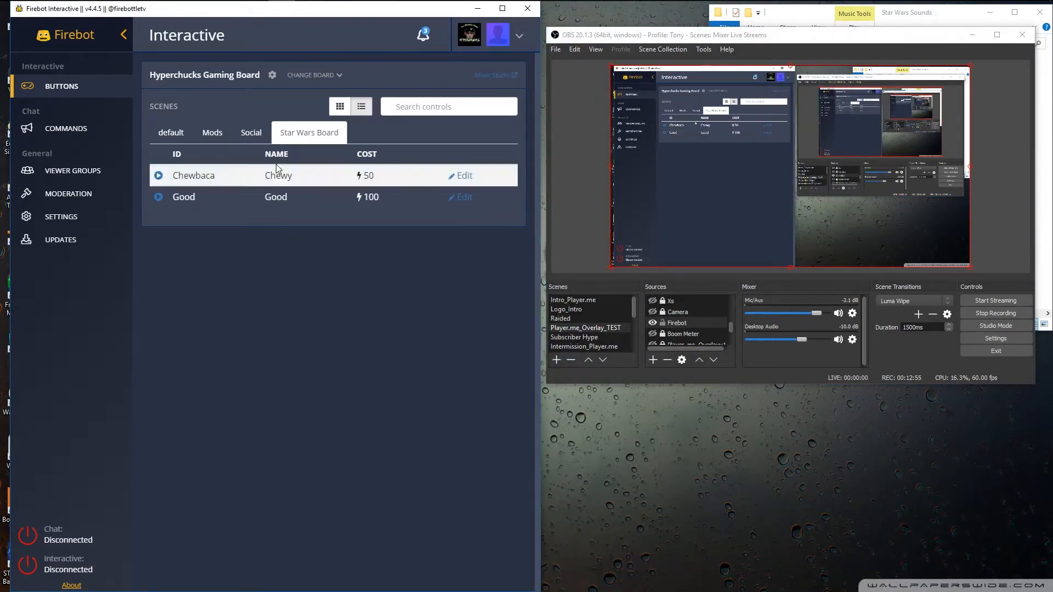
pyautogui.click(158, 175)
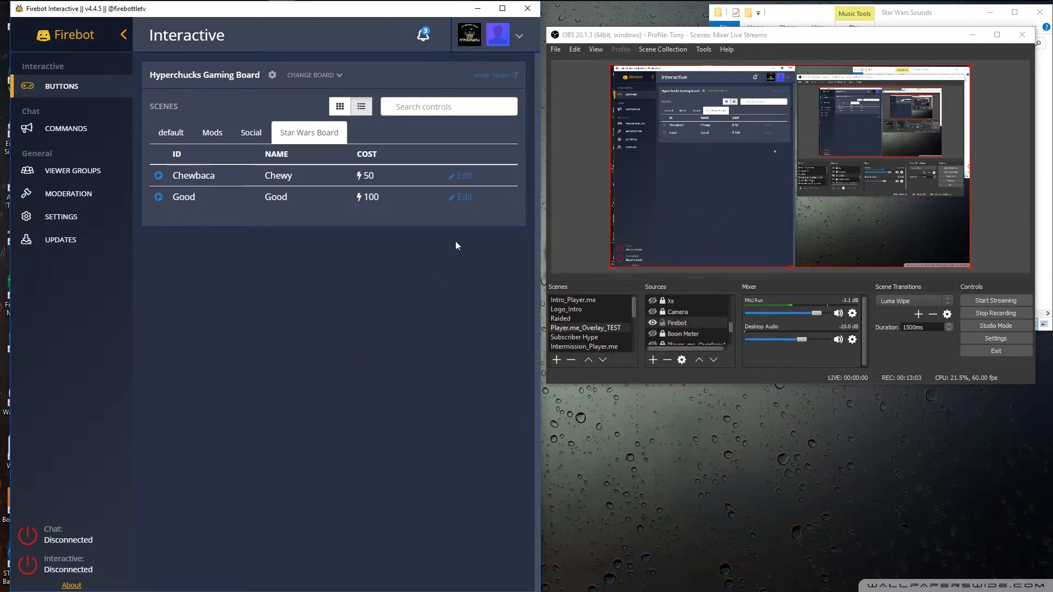
# Set the Chewbaca button's image location to Top Left, save the changes and trigger the button again.
pyautogui.click(464, 176)
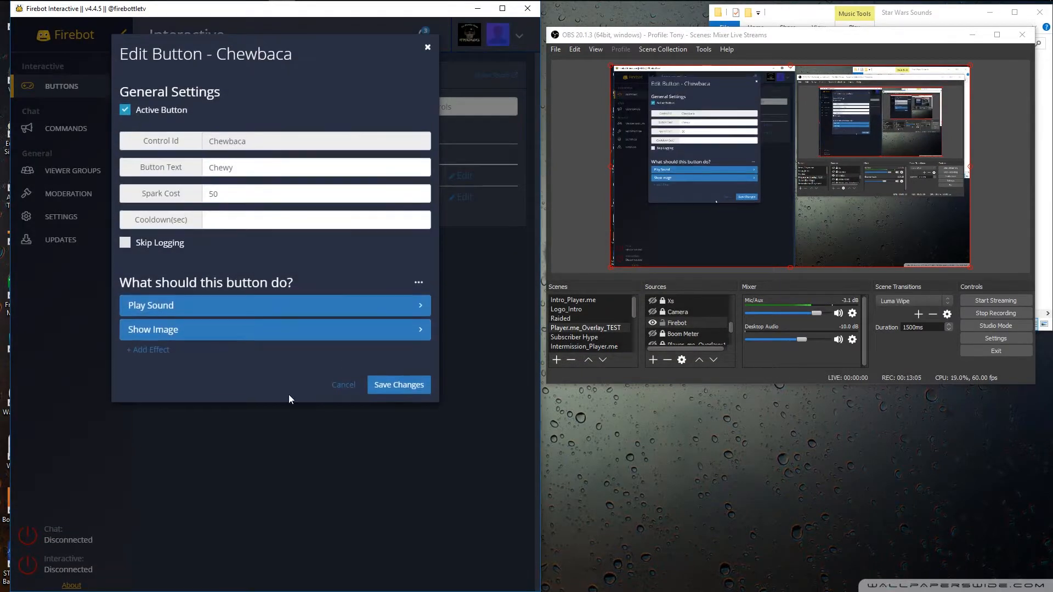
pyautogui.click(232, 331)
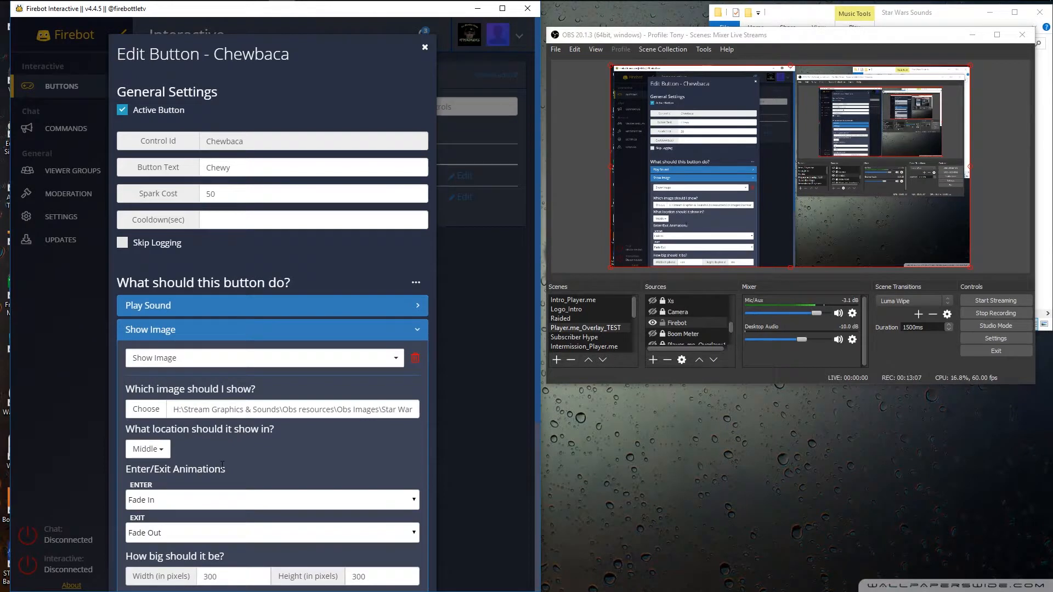
pyautogui.scroll(-2, 222, 465)
pyautogui.click(147, 338)
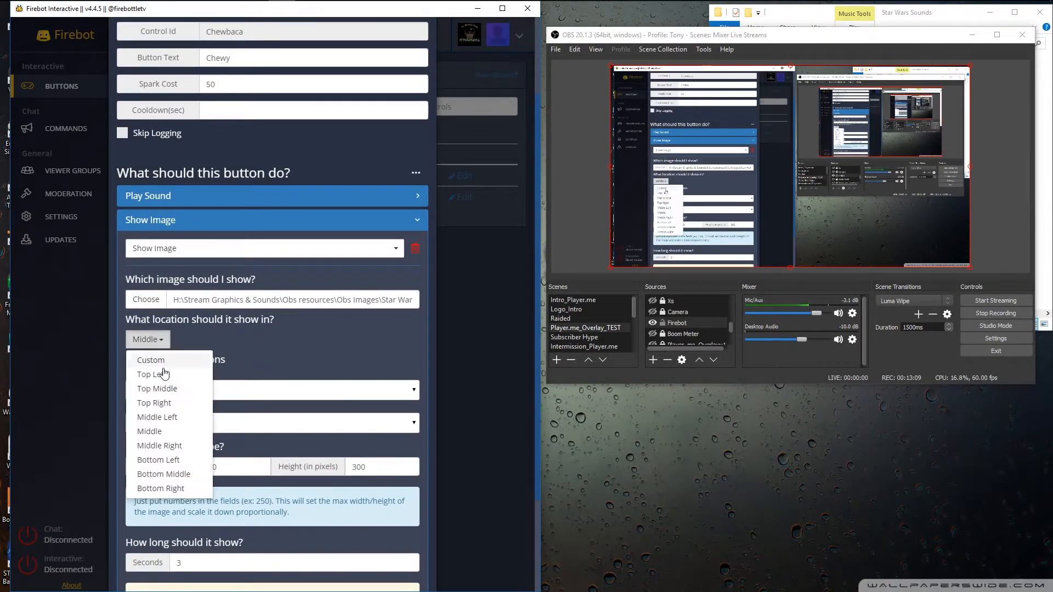
pyautogui.click(156, 375)
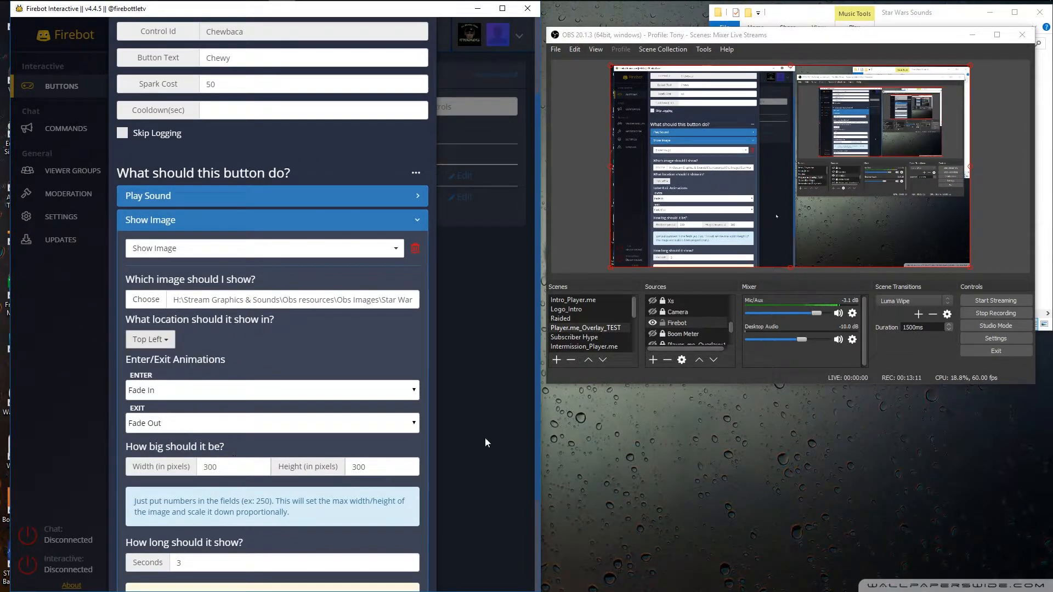
pyautogui.scroll(-2, 452, 442)
pyautogui.click(395, 558)
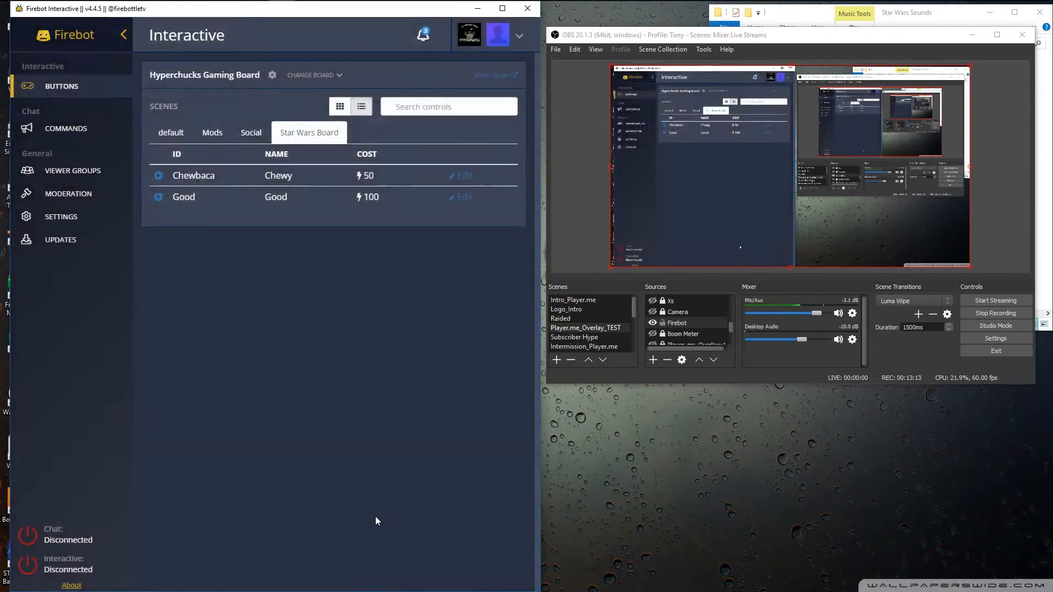
pyautogui.click(157, 177)
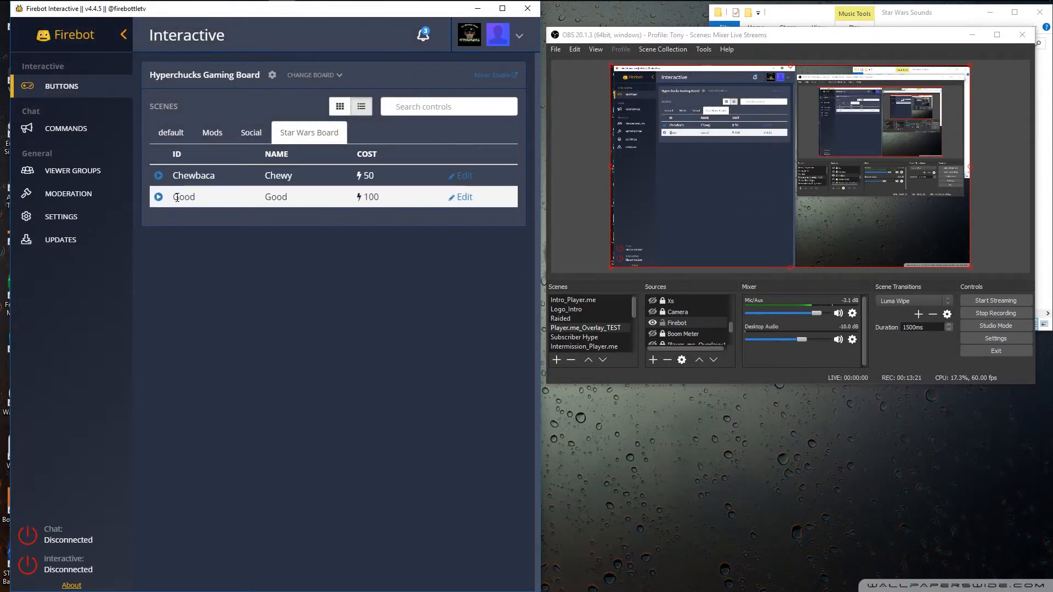
# Open the Good button for editing and set its cooldown to 30 seconds.
pyautogui.click(462, 197)
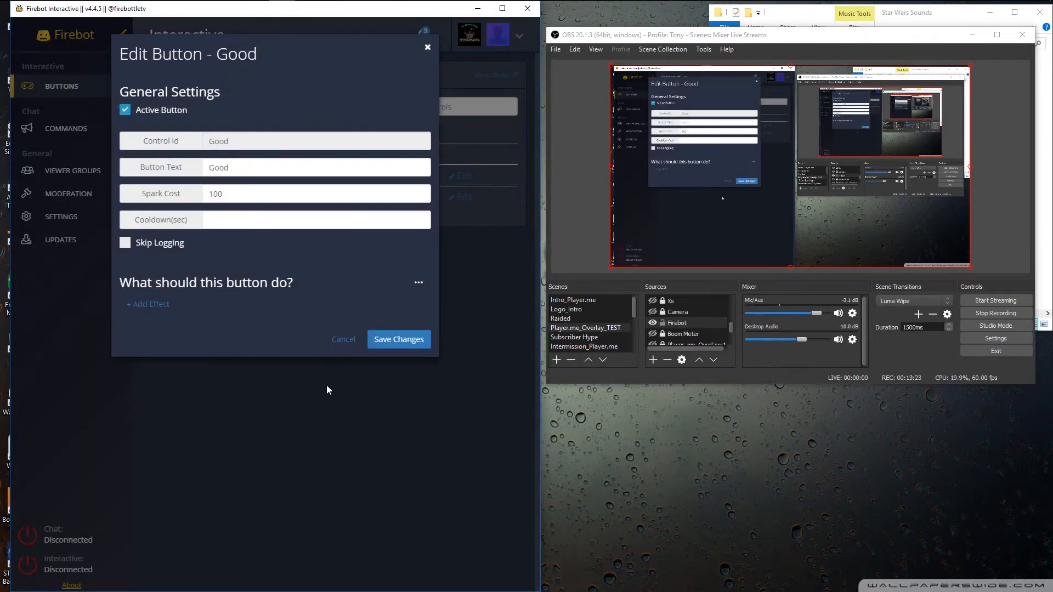
pyautogui.click(222, 221)
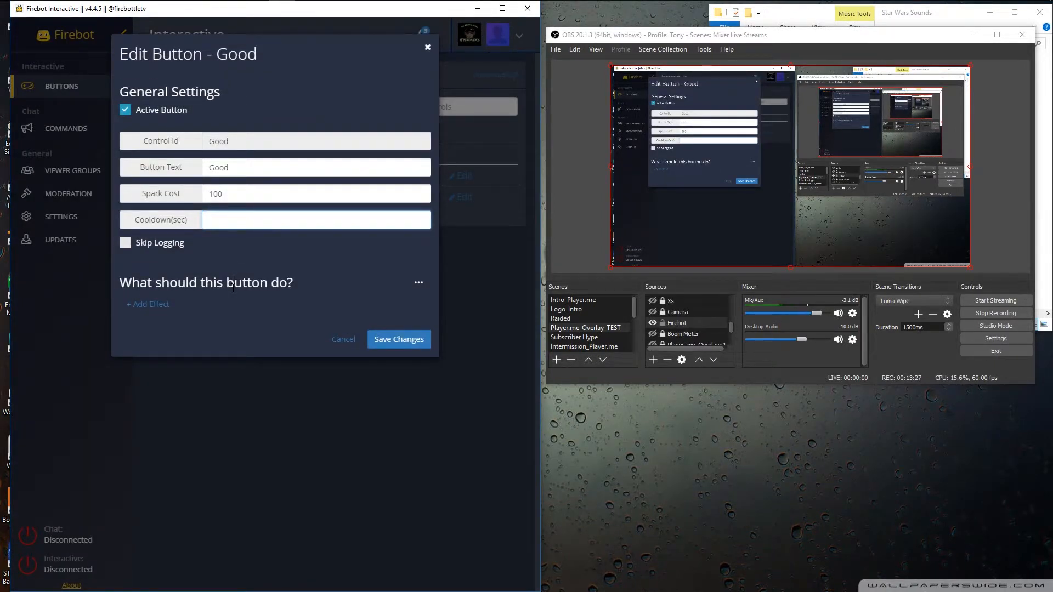
pyautogui.write('30')
# Add a Play Sound effect to the Good button.
pyautogui.click(148, 305)
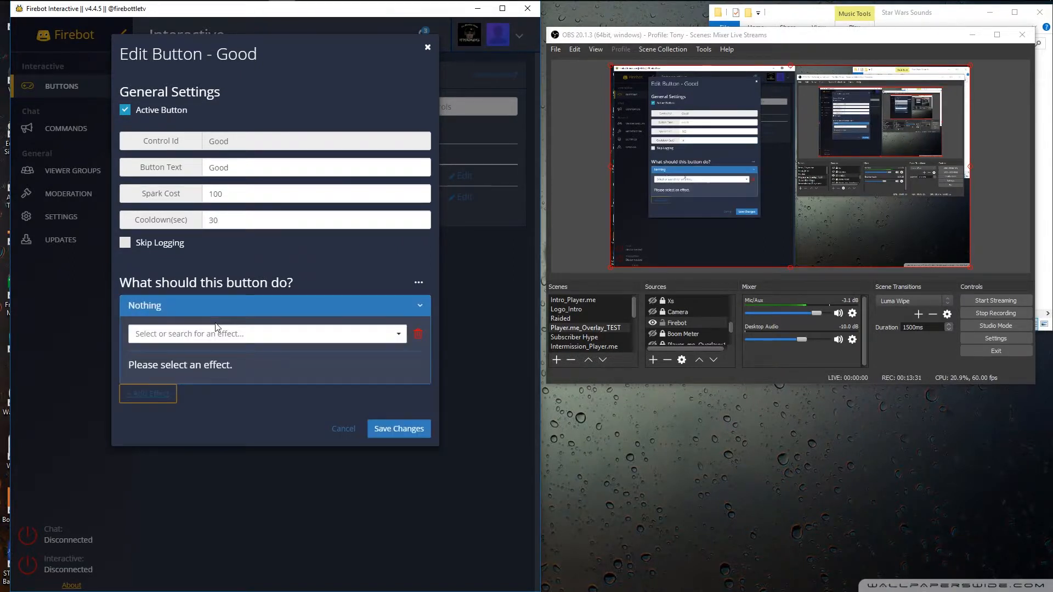
pyautogui.click(286, 336)
pyautogui.scroll(-5, 257, 360)
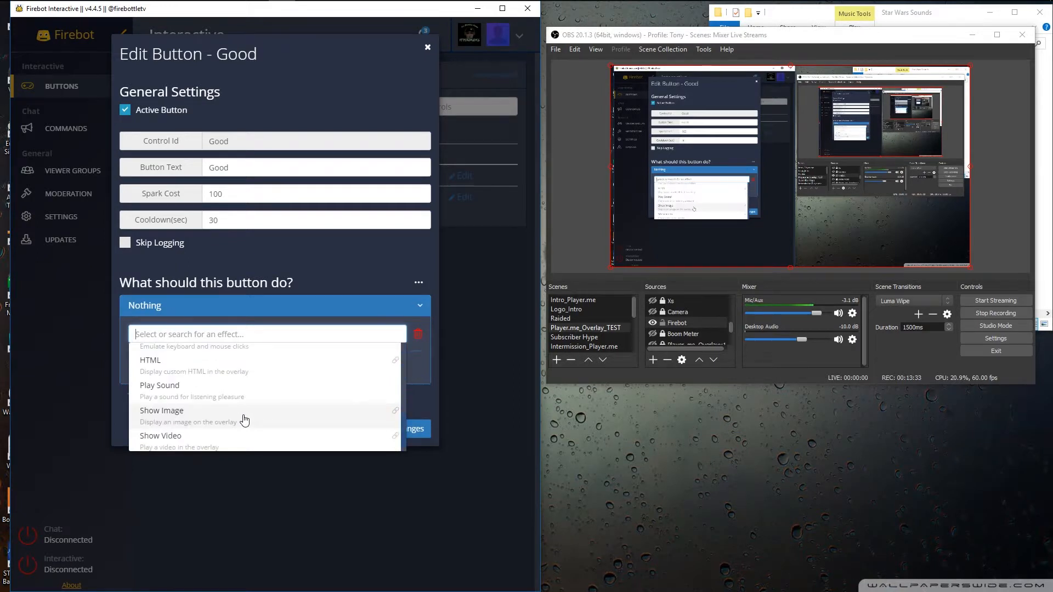
pyautogui.click(234, 399)
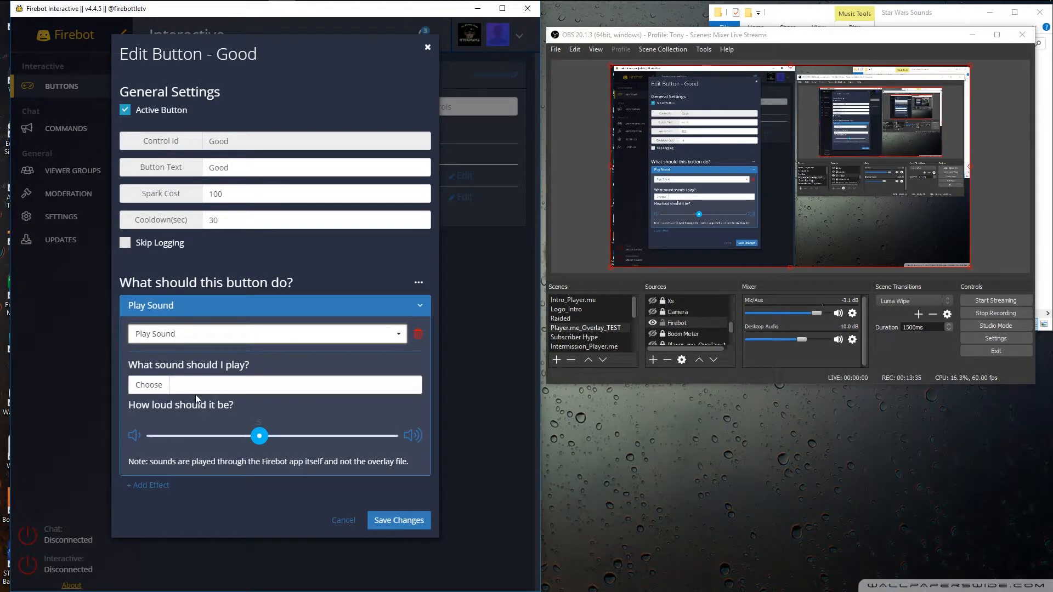
# Choose Gooood.mp3 from the Obs Sounds\Sounds\Star Wars Sounds folder as the Good button's sound and collapse the effect.
pyautogui.click(149, 384)
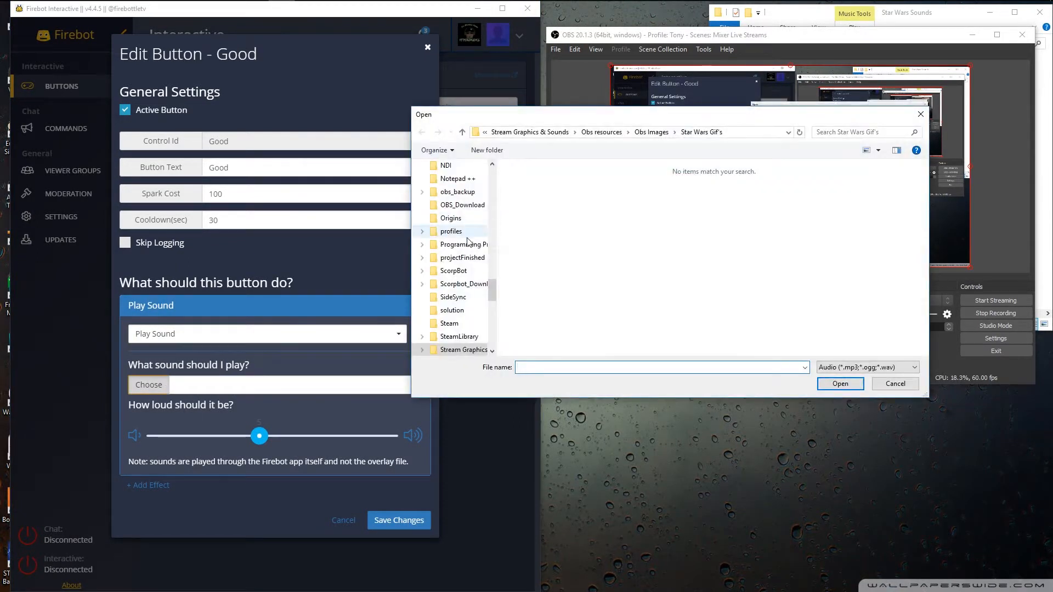
pyautogui.click(530, 132)
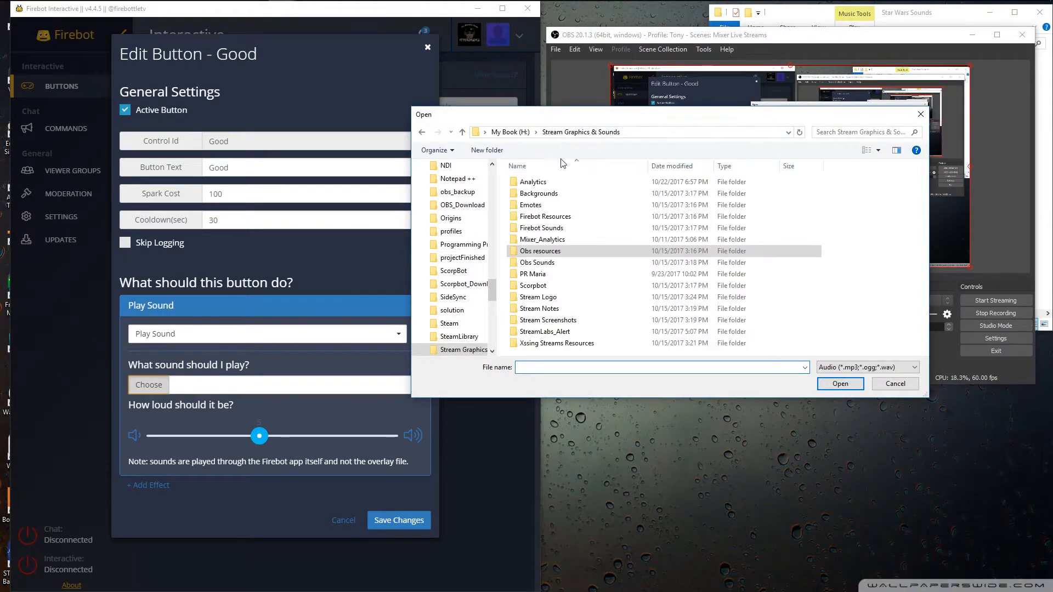
pyautogui.doubleClick(551, 264)
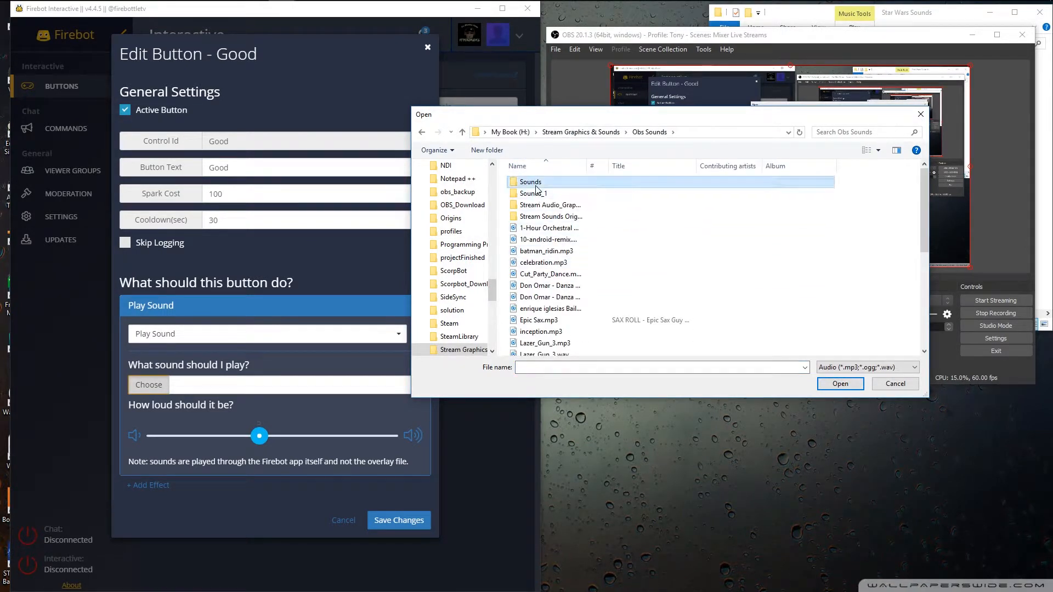
pyautogui.doubleClick(534, 182)
pyautogui.doubleClick(540, 205)
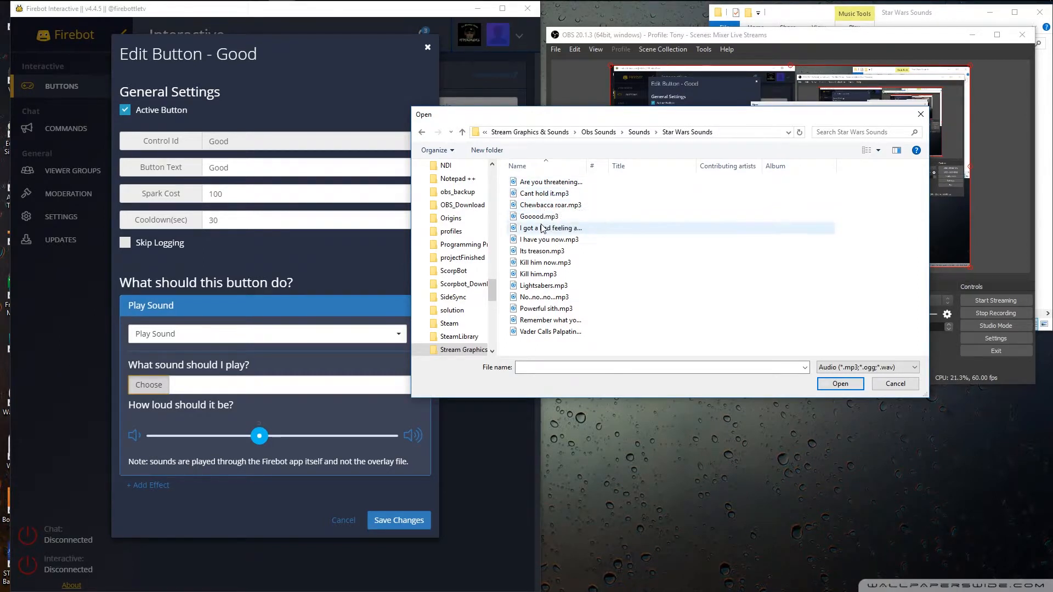
pyautogui.doubleClick(542, 216)
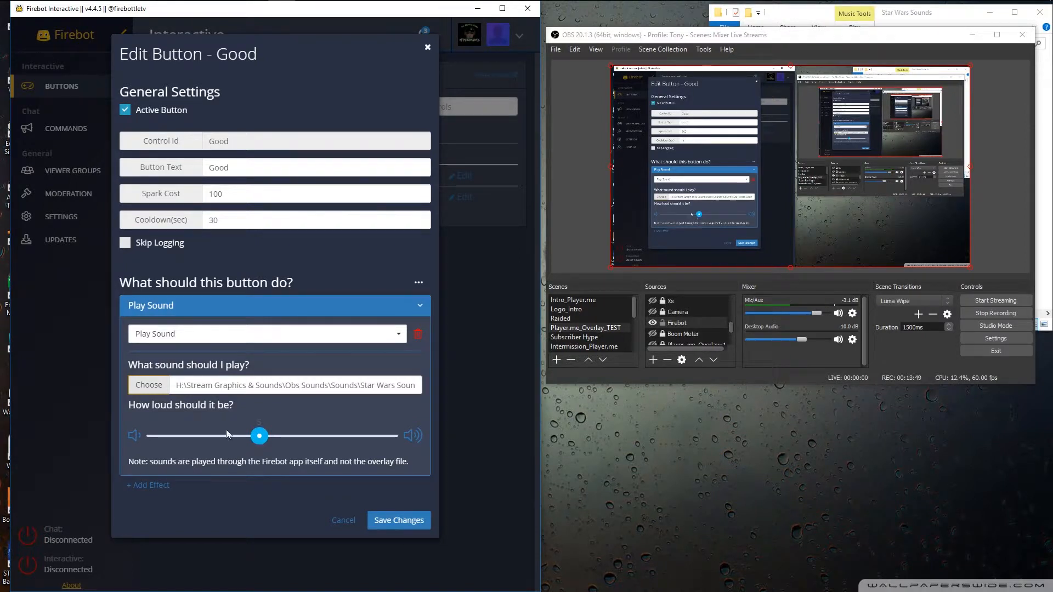
pyautogui.click(316, 411)
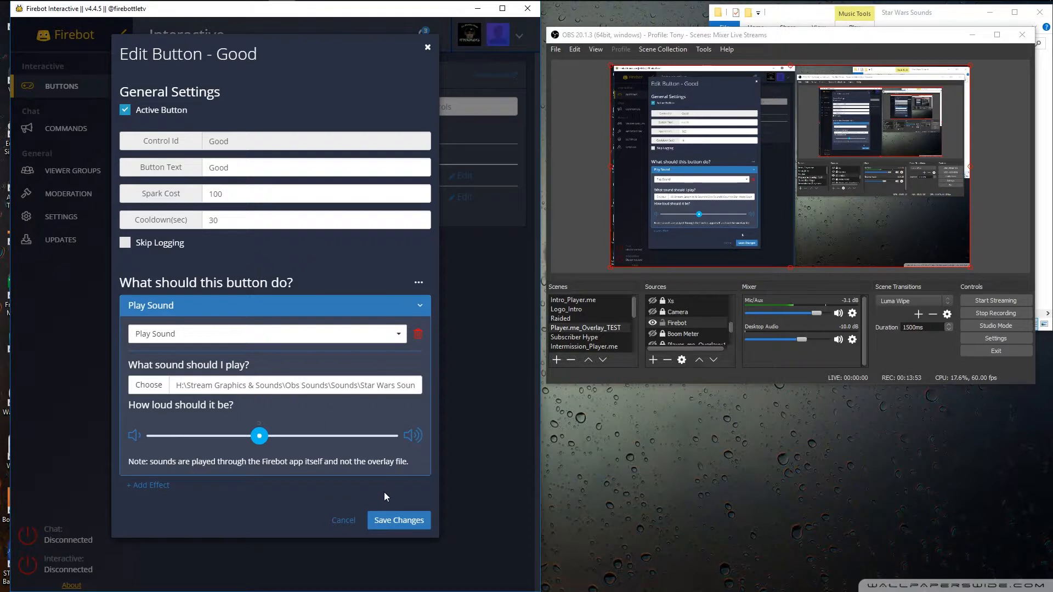
pyautogui.click(421, 307)
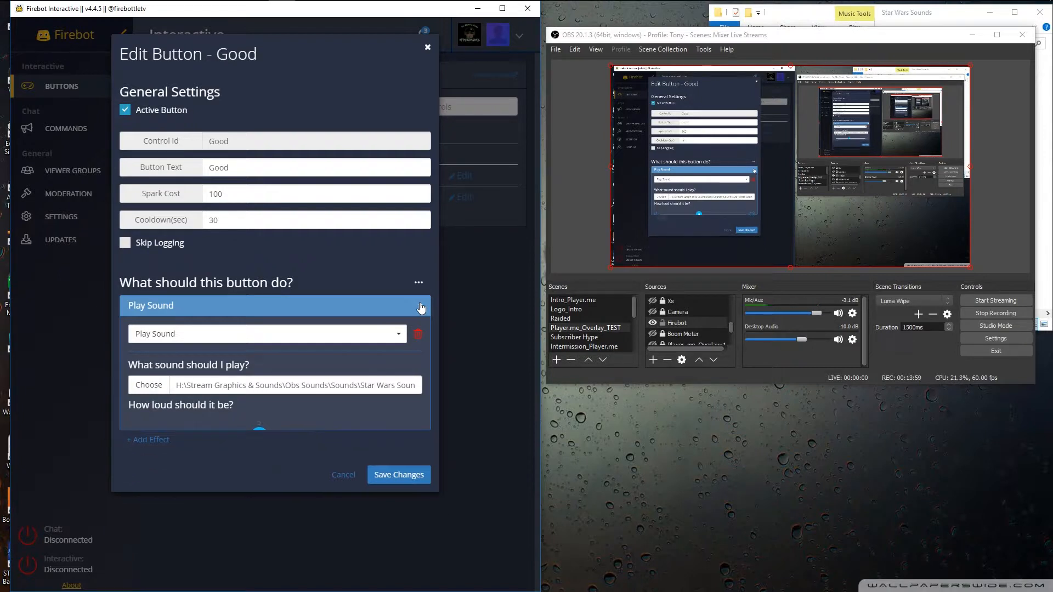
# Add a Show Image effect to the Good button.
pyautogui.click(146, 328)
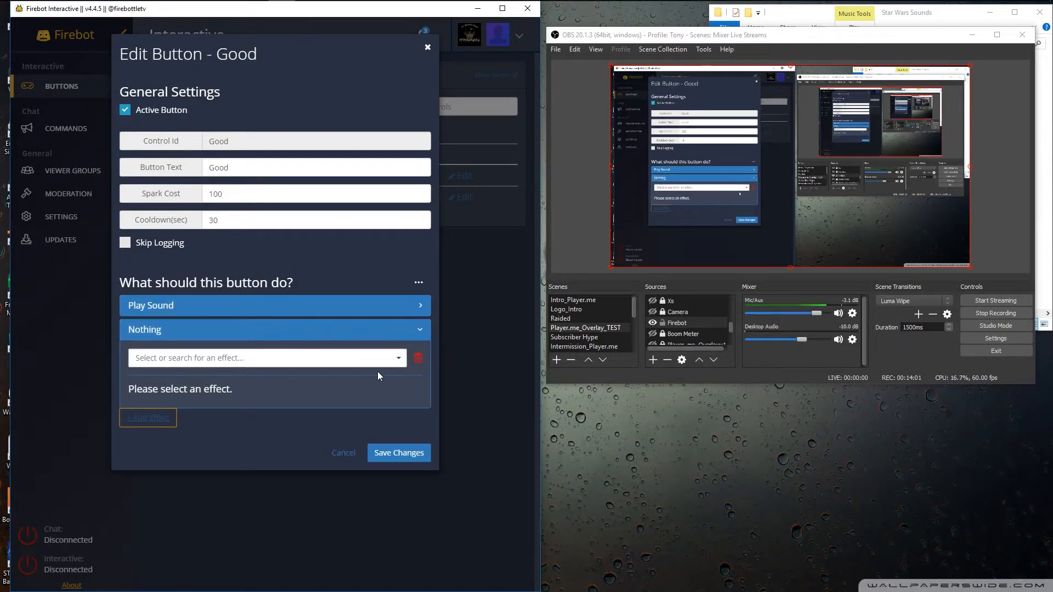
pyautogui.click(399, 369)
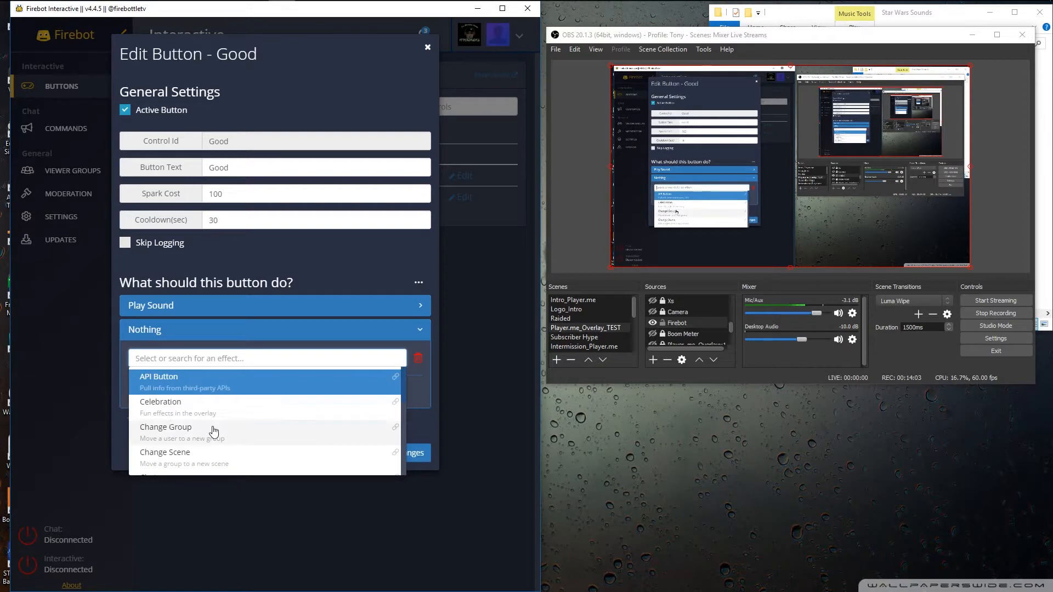
pyautogui.scroll(-3, 236, 433)
pyautogui.click(235, 445)
# Choose giphy (2).gif from the Obs resources\Obs Images\Star Wars Gif's folder as the Good button's image.
pyautogui.click(145, 410)
pyautogui.click(556, 132)
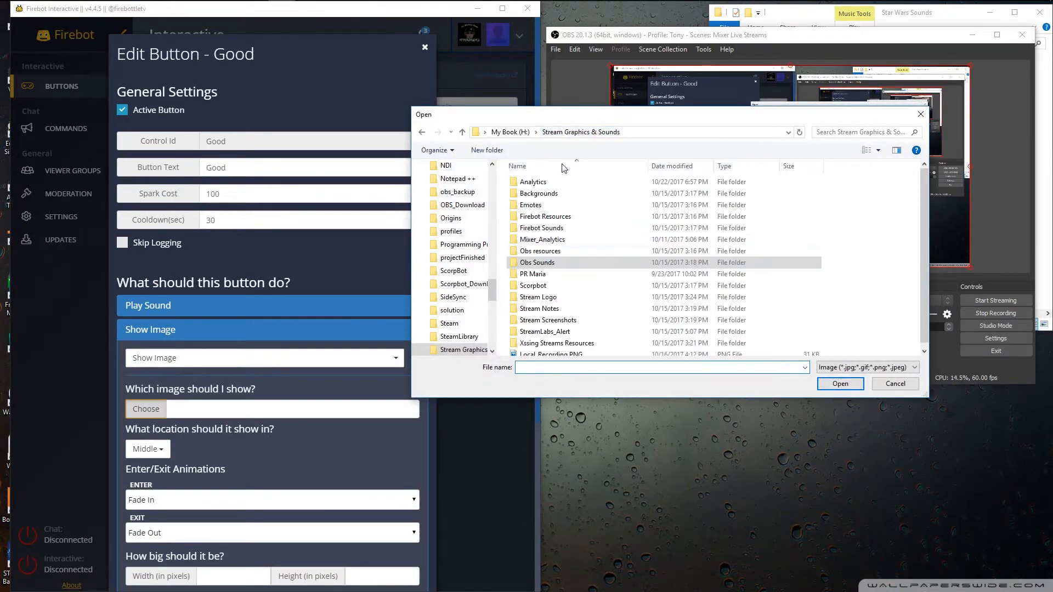
pyautogui.doubleClick(541, 256)
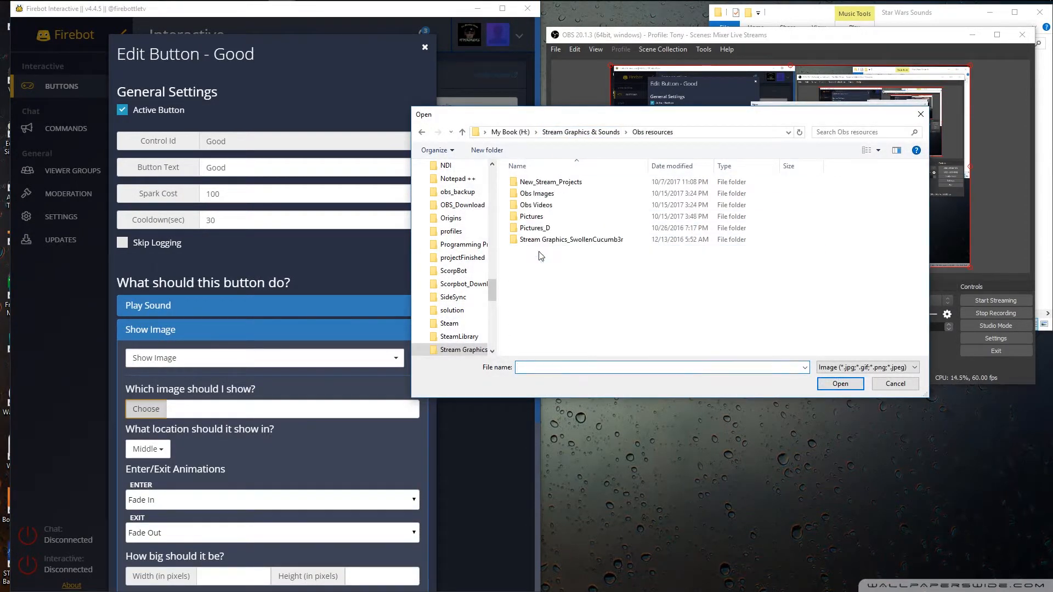
pyautogui.doubleClick(537, 194)
pyautogui.doubleClick(542, 211)
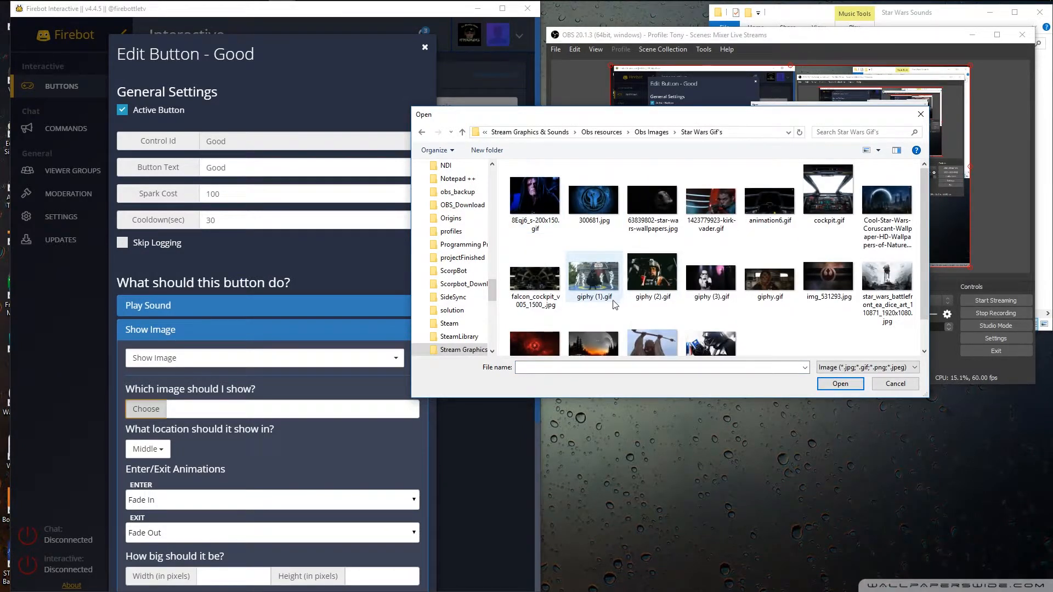
pyautogui.scroll(-1, 596, 315)
pyautogui.click(652, 237)
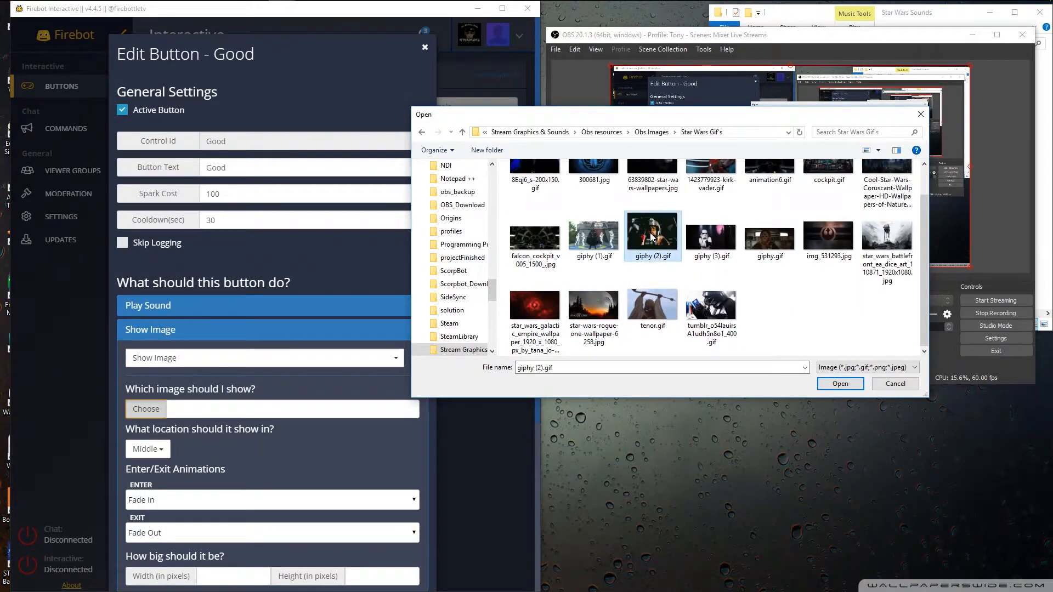
pyautogui.doubleClick(651, 236)
# Set the Good button's image animations to Roll In for entering and Roll Out for exiting.
pyautogui.scroll(-2, 333, 455)
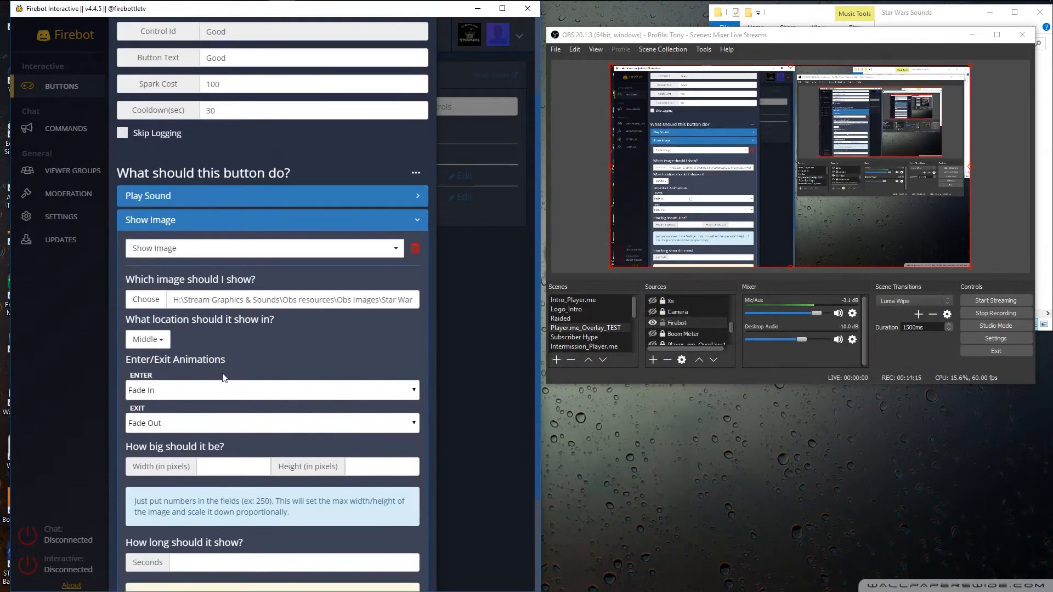
pyautogui.click(230, 400)
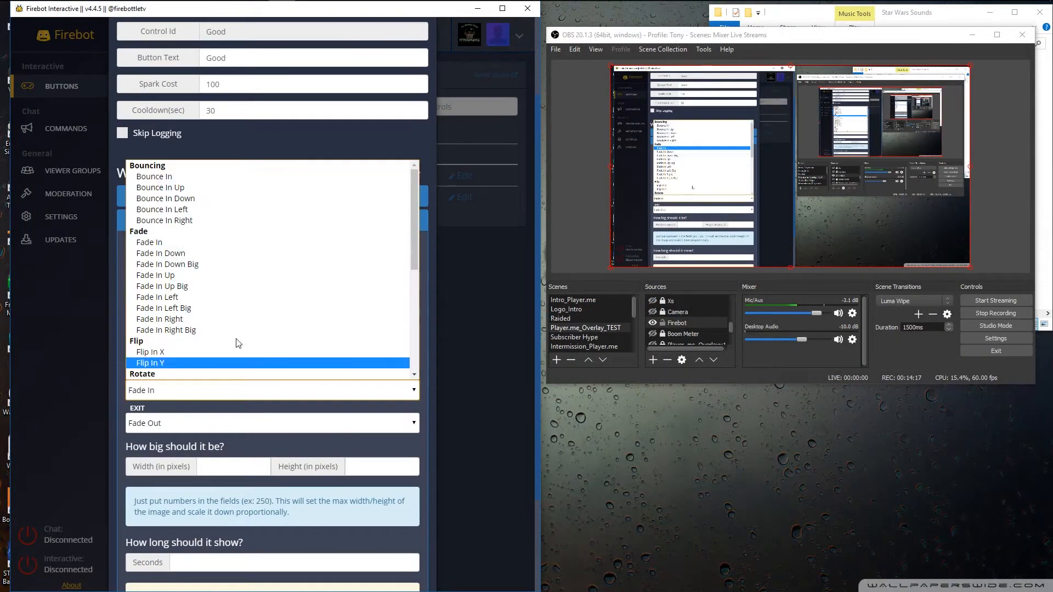
pyautogui.scroll(-5, 222, 250)
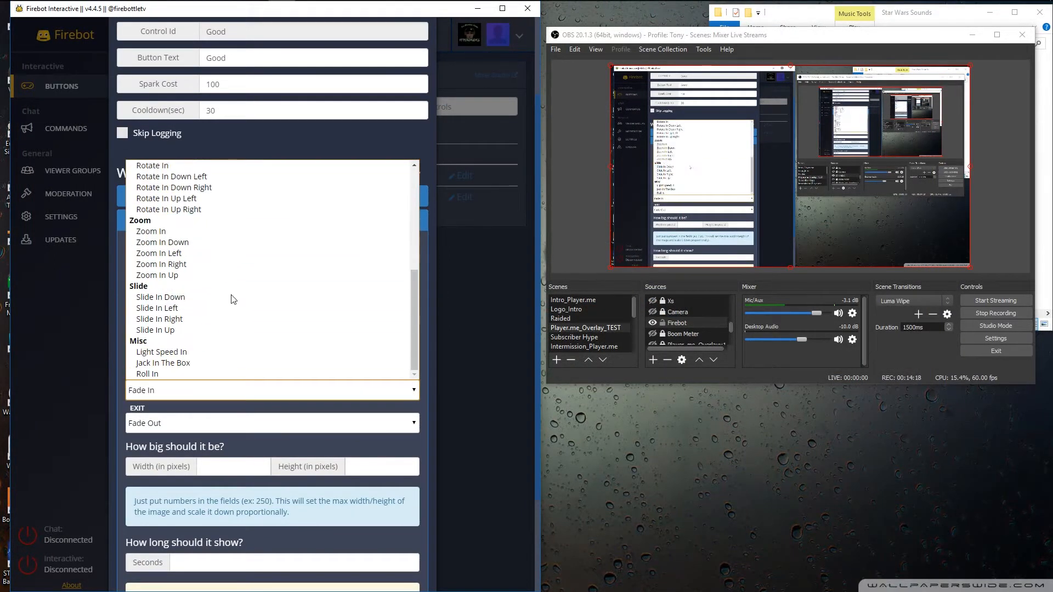
pyautogui.click(199, 370)
pyautogui.click(176, 425)
pyautogui.scroll(-5, 236, 377)
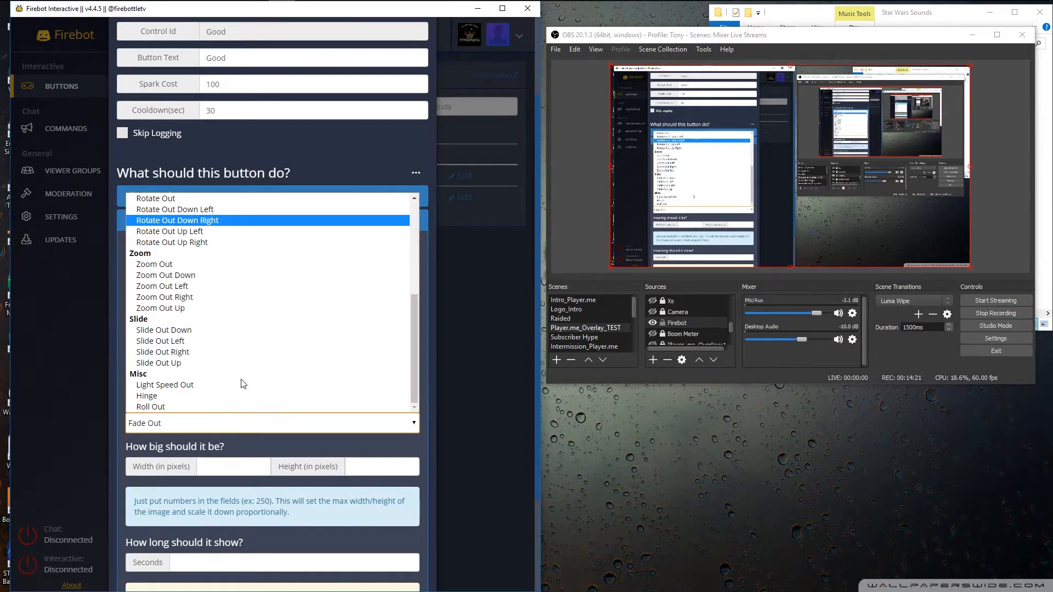
pyautogui.click(187, 406)
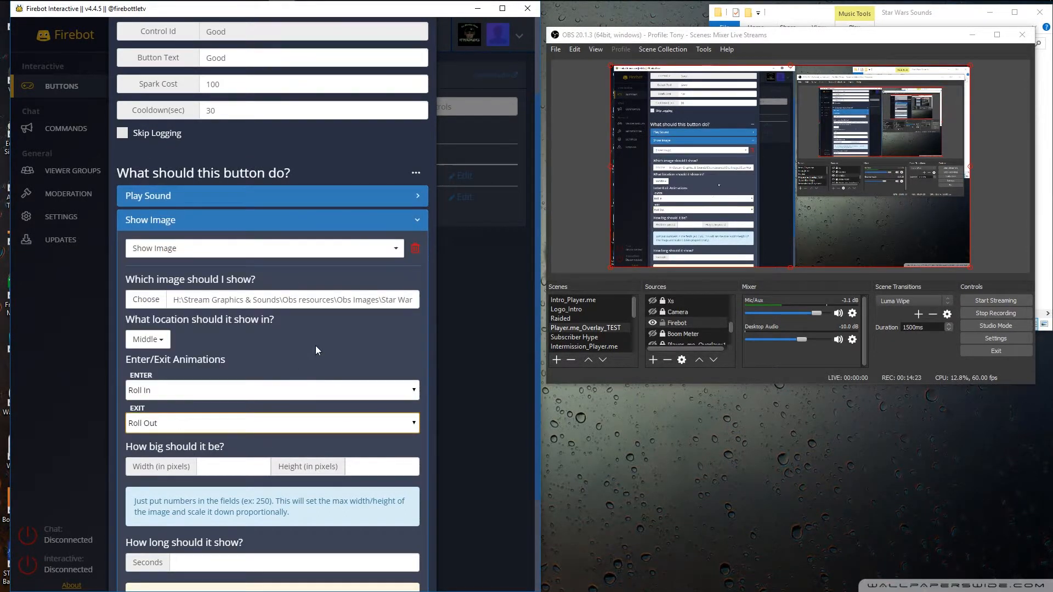
# Set the Good button's image to 300 pixels wide, 250 pixels high and 4 seconds long, and save the button.
pyautogui.scroll(-3, 327, 351)
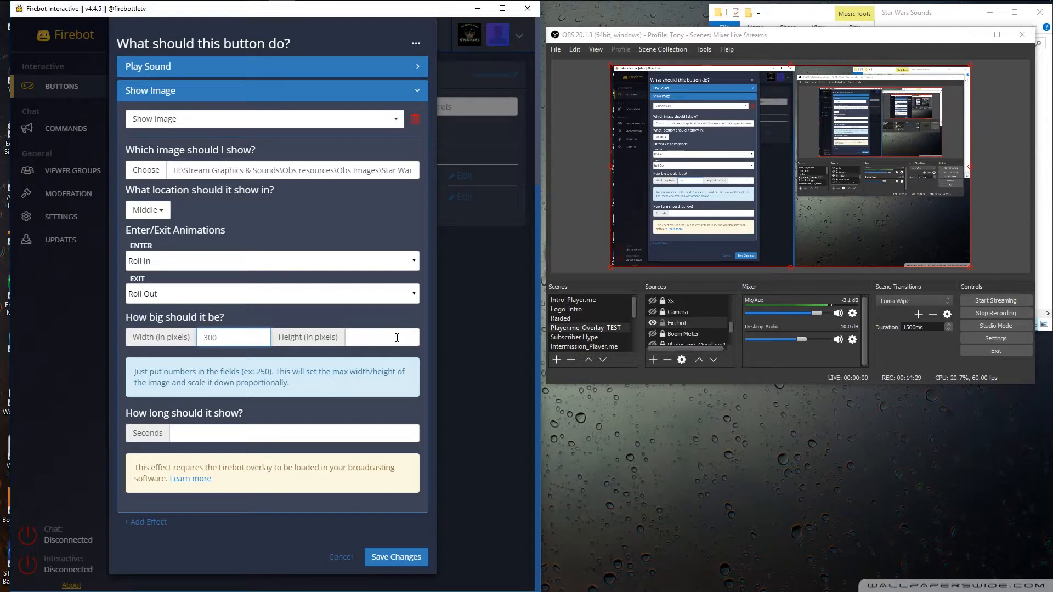
pyautogui.click(397, 337)
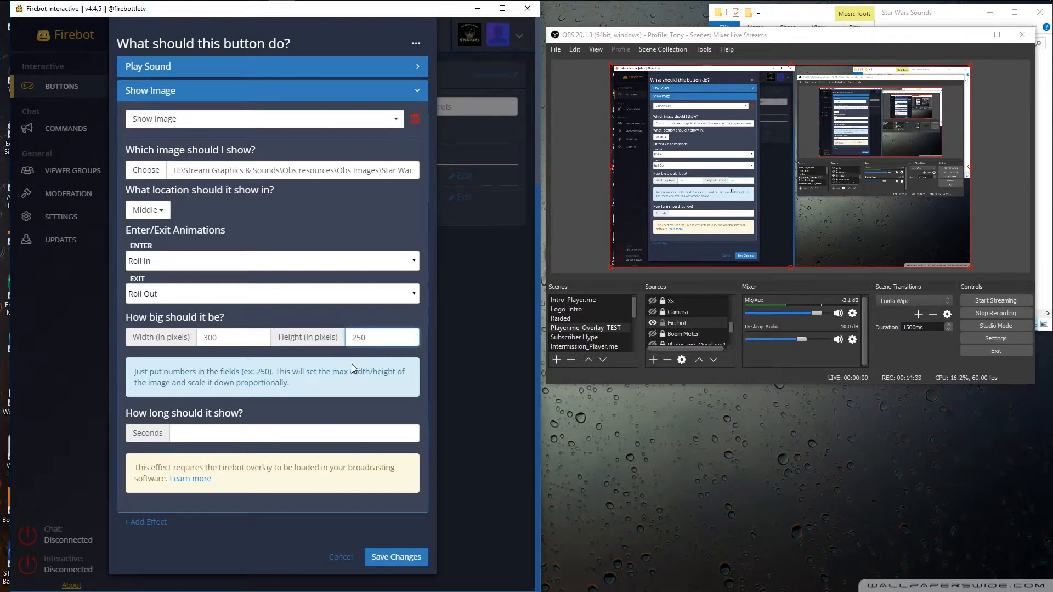
pyautogui.click(201, 439)
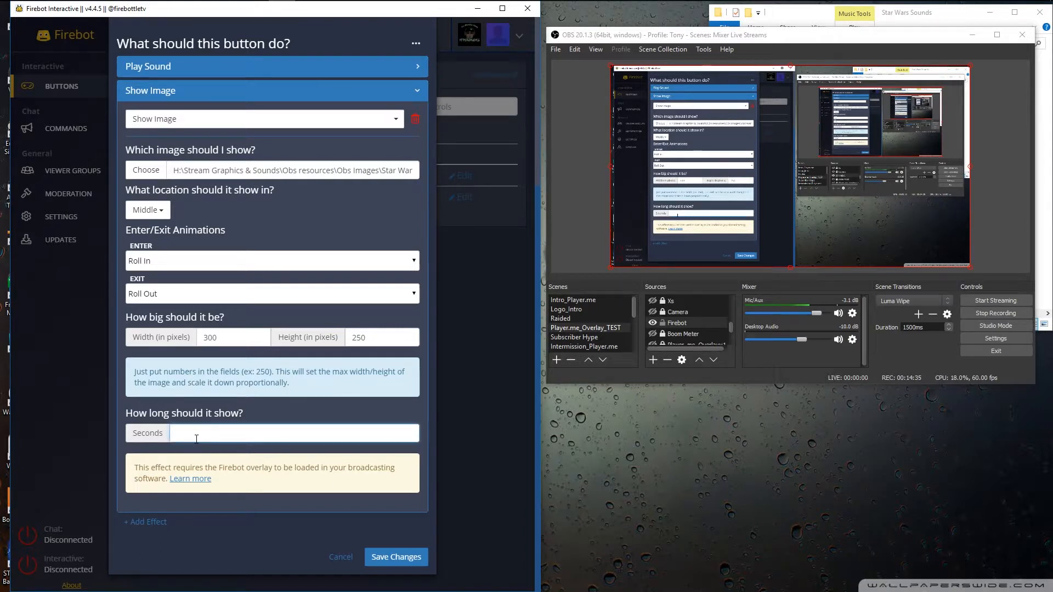
pyautogui.click(272, 418)
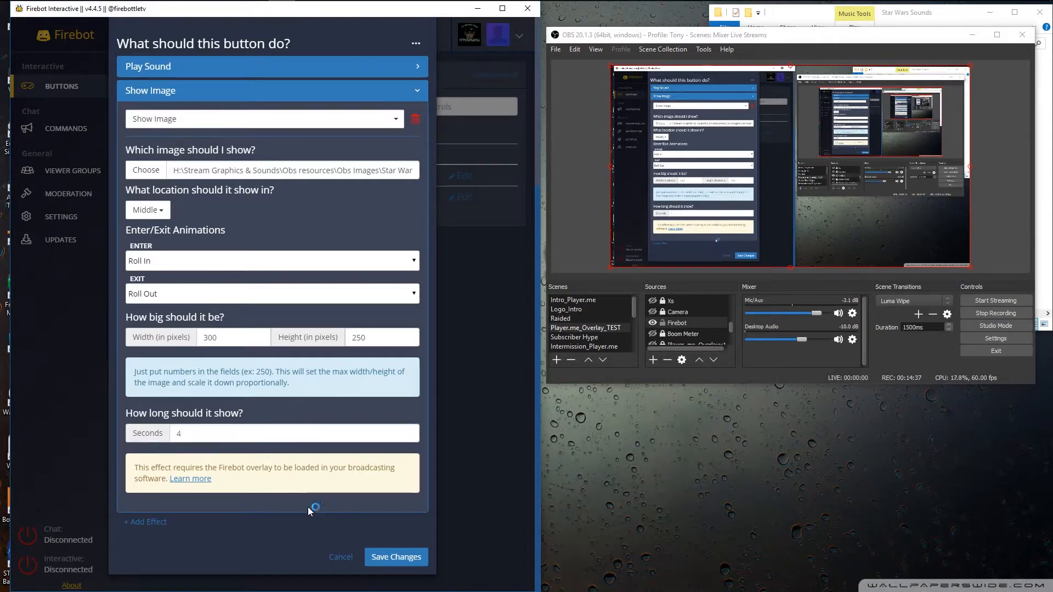
pyautogui.click(418, 96)
pyautogui.click(395, 388)
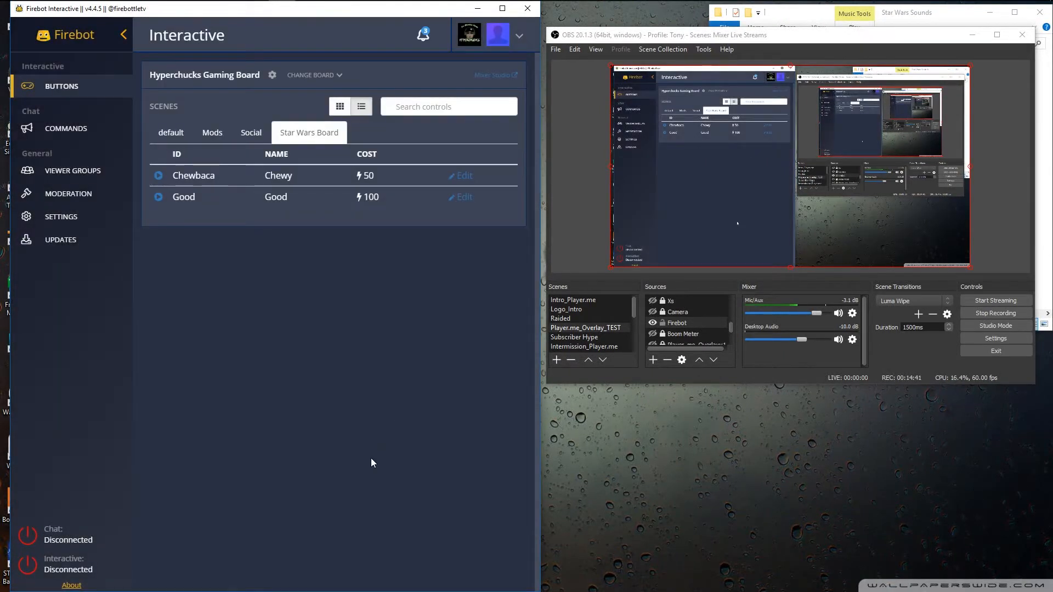
# Test the Good button's effects from the Star Wars Board list and move the OBS window off this screen.
pyautogui.click(158, 197)
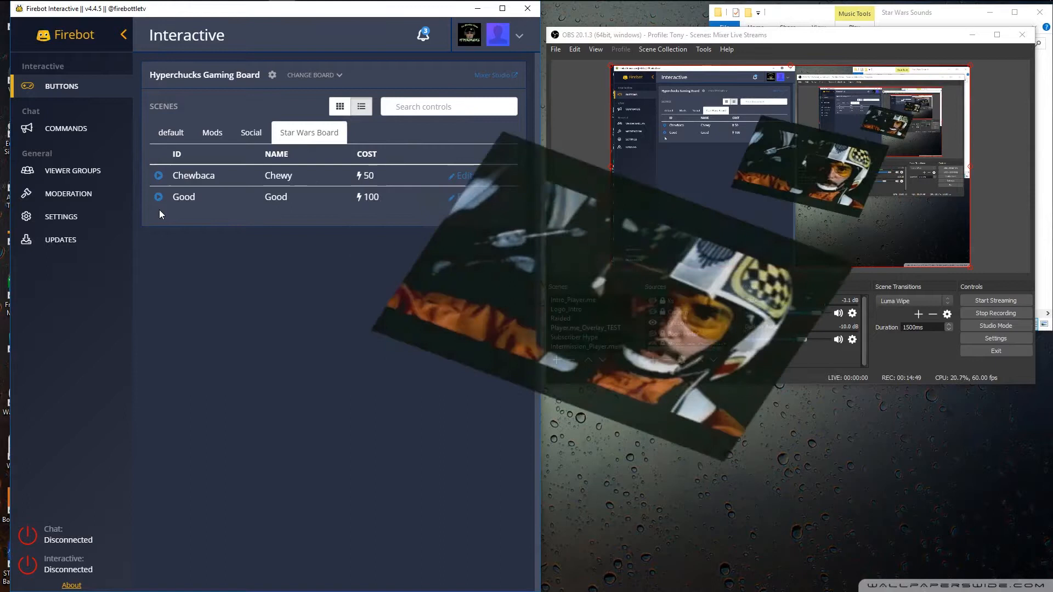
pyautogui.click(818, 41)
pyautogui.moveTo(818, 38); pyautogui.dragTo(0, 153)
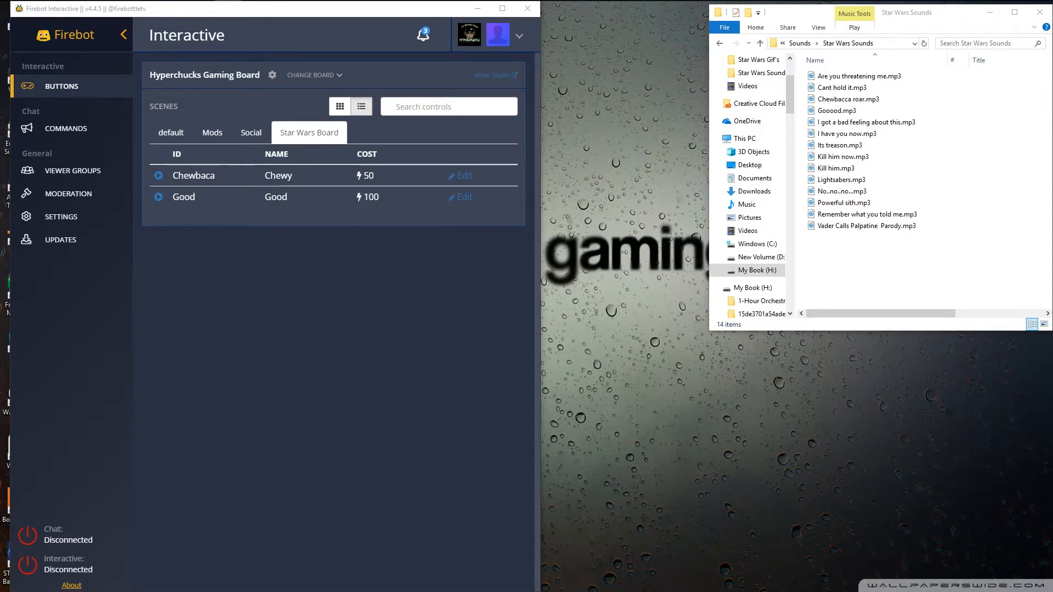
# Switch to Chrome and go from the Mixer interactive editor to the streamer's own channel page.
pyautogui.moveTo(176, 5)
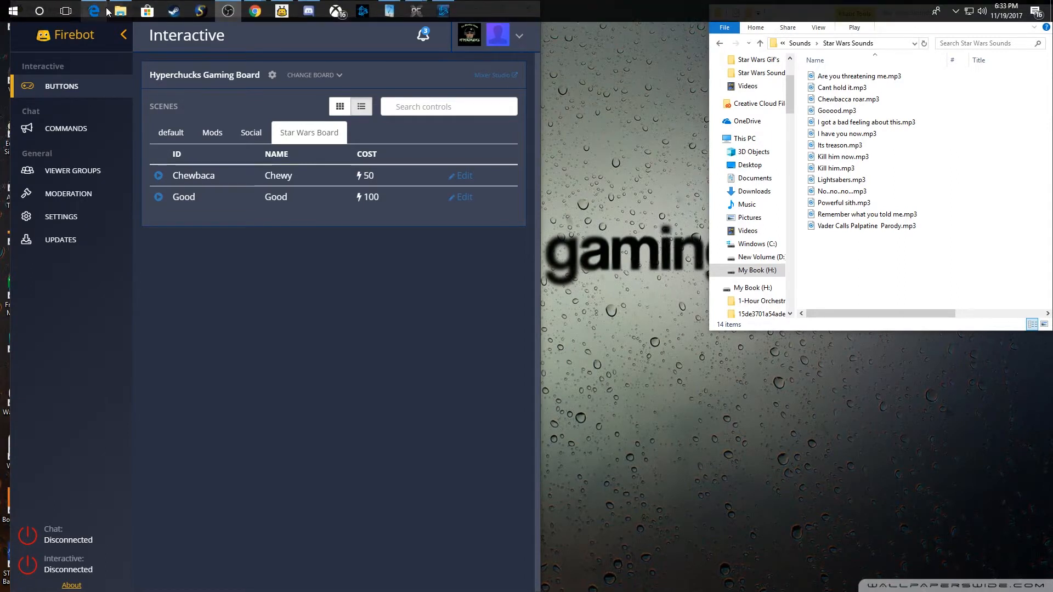
pyautogui.moveTo(255, 10)
pyautogui.click(298, 61)
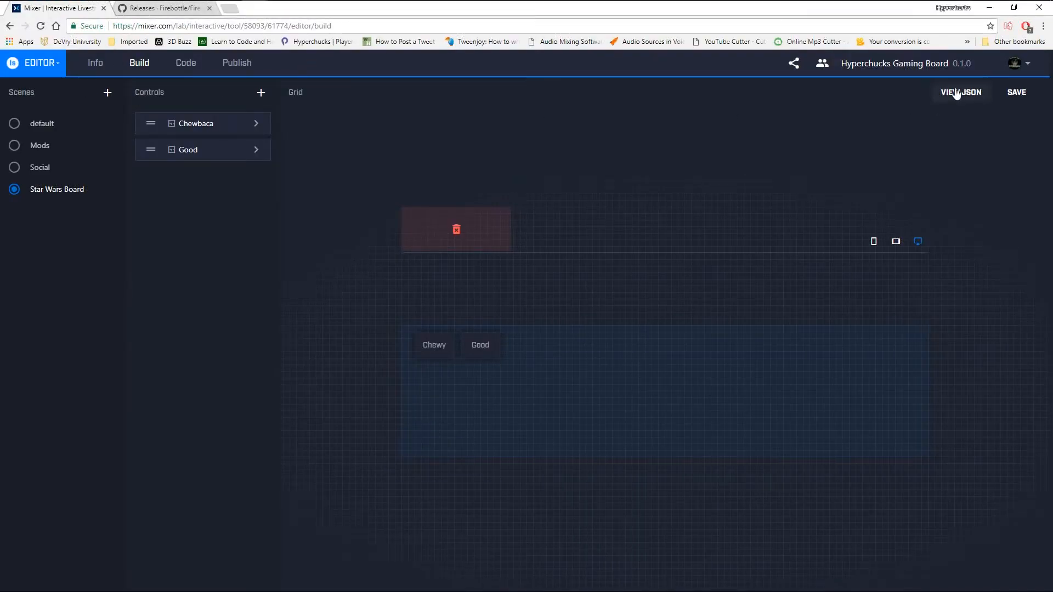
pyautogui.click(1030, 65)
pyautogui.click(900, 94)
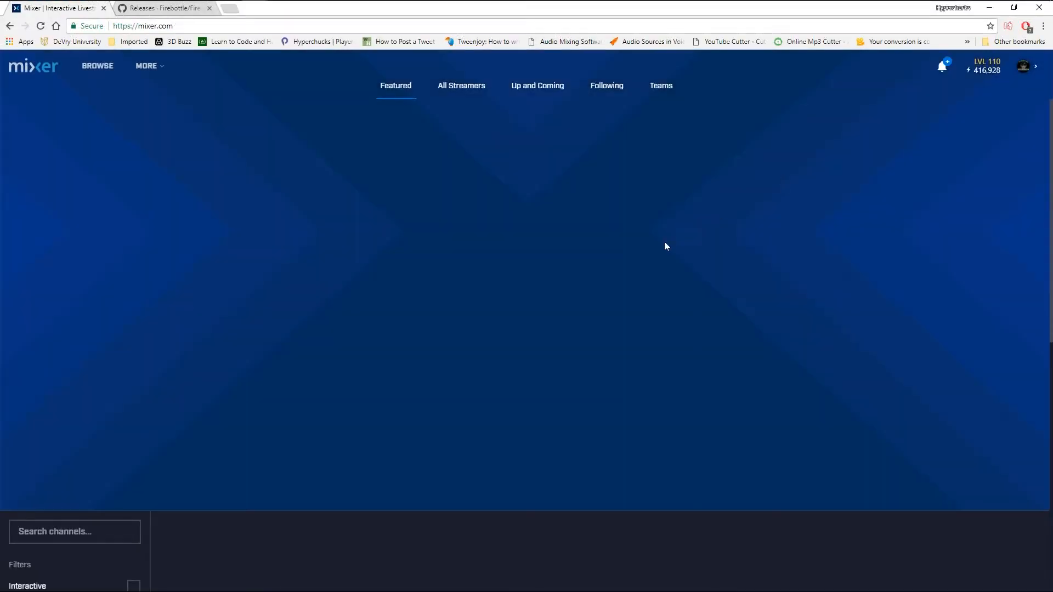
pyautogui.click(1023, 65)
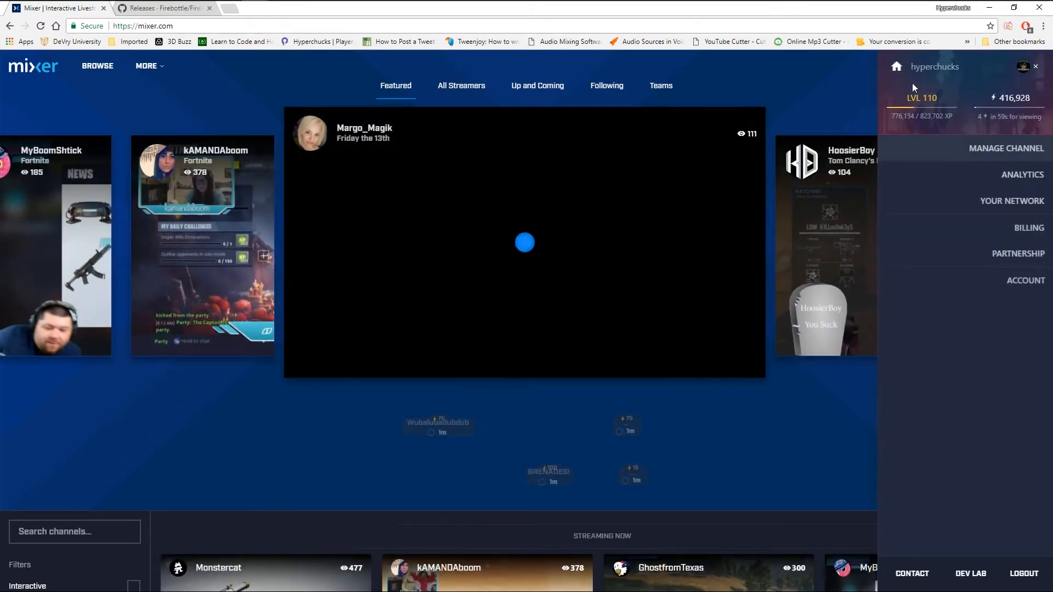
pyautogui.click(897, 73)
pyautogui.scroll(-3, 456, 416)
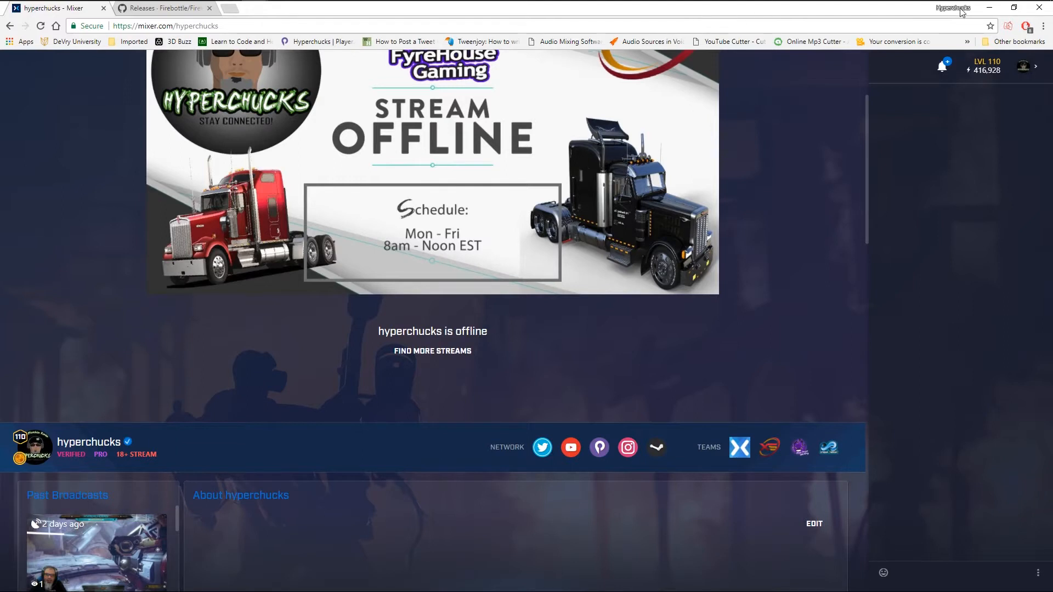
# Arrange the Mixer channel page and the Firebot window side by side, with Firebot on the right half of the screen.
pyautogui.click(1013, 8)
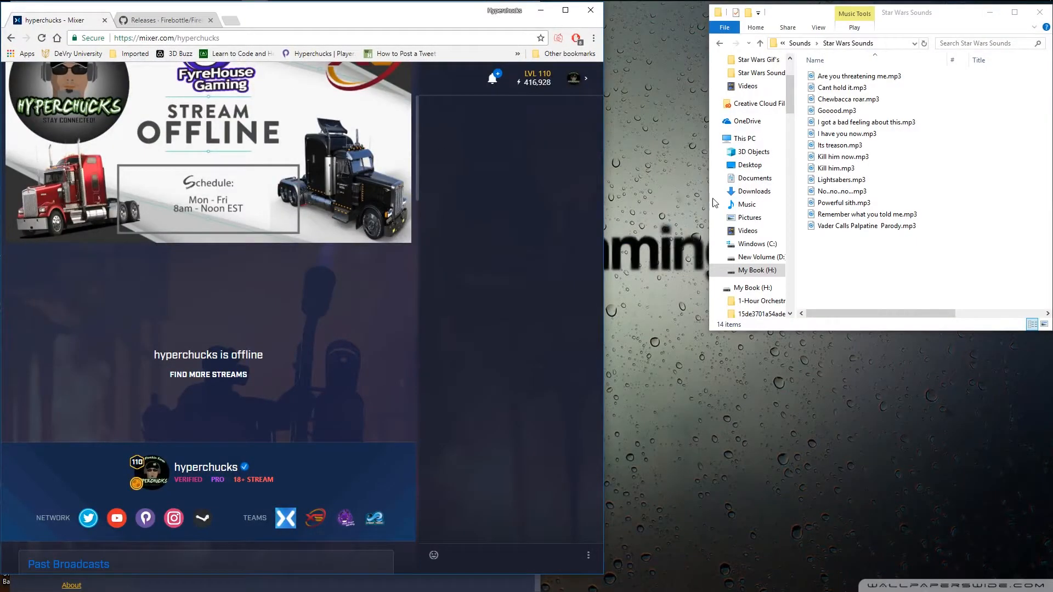
pyautogui.click(393, 584)
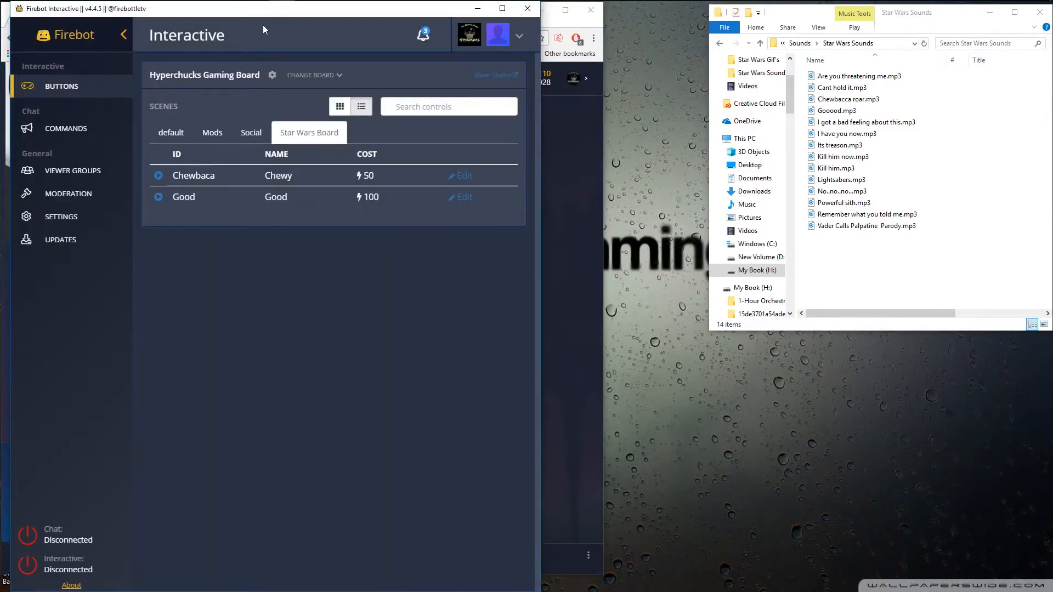
pyautogui.hotkey('ctrl', 'a')
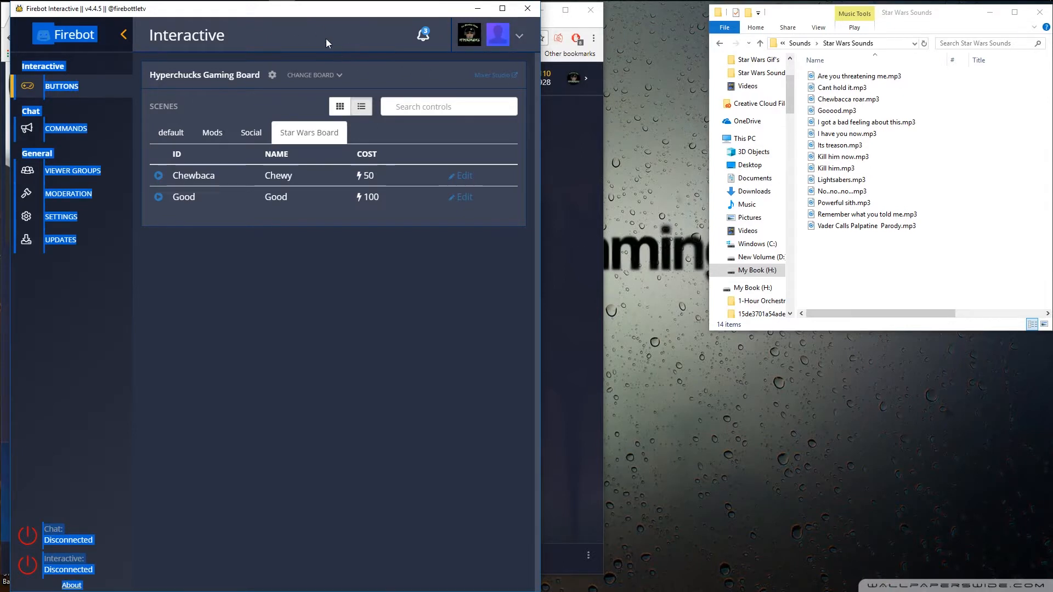
pyautogui.moveTo(291, 8); pyautogui.dragTo(1052, 120)
pyautogui.click(88, 198)
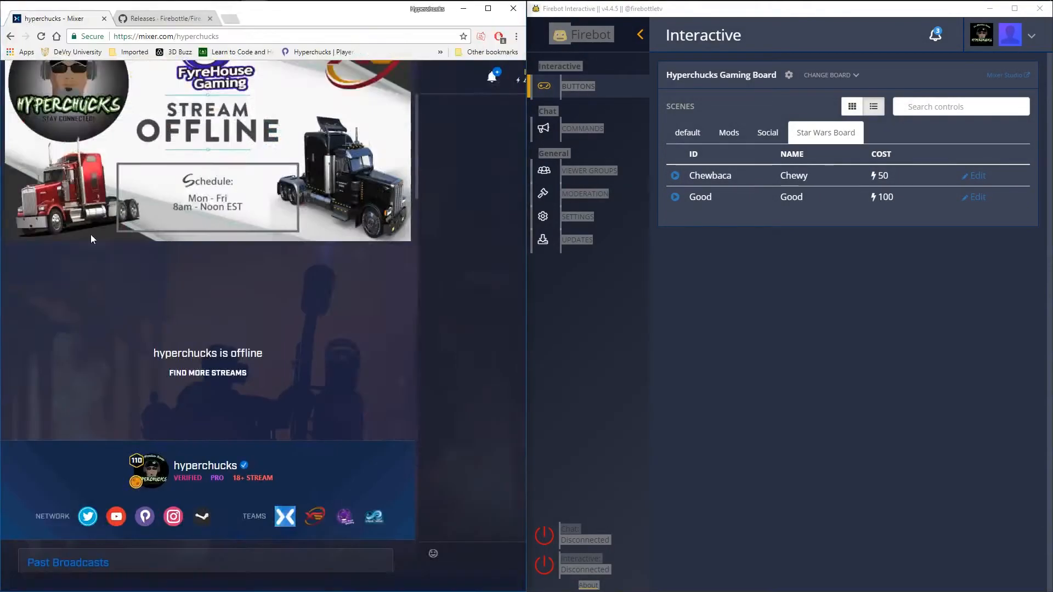
# Connect both the Interactive and Chat services in Firebot.
pyautogui.click(807, 416)
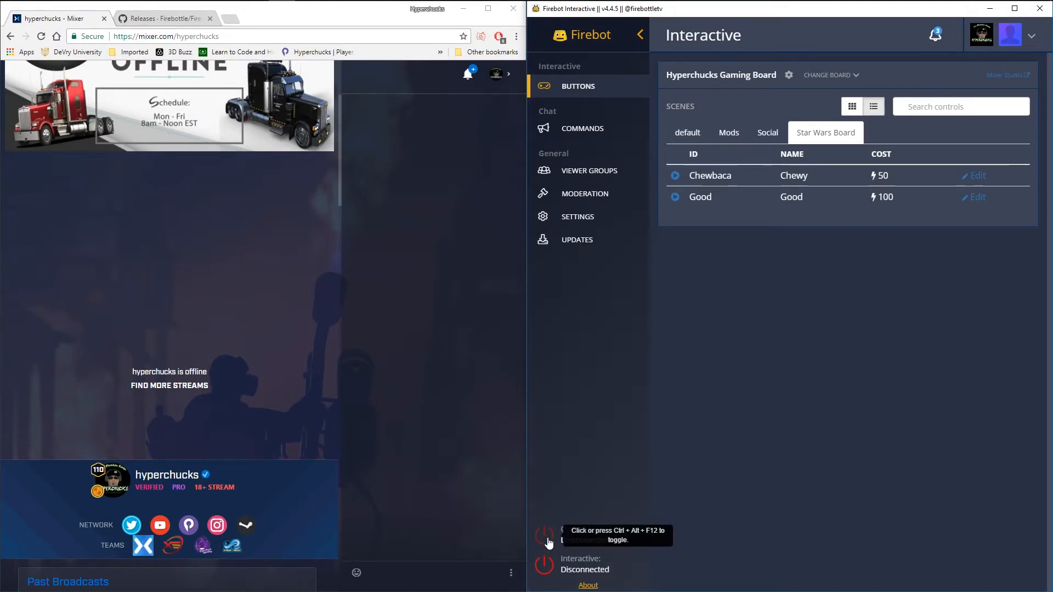
pyautogui.click(544, 572)
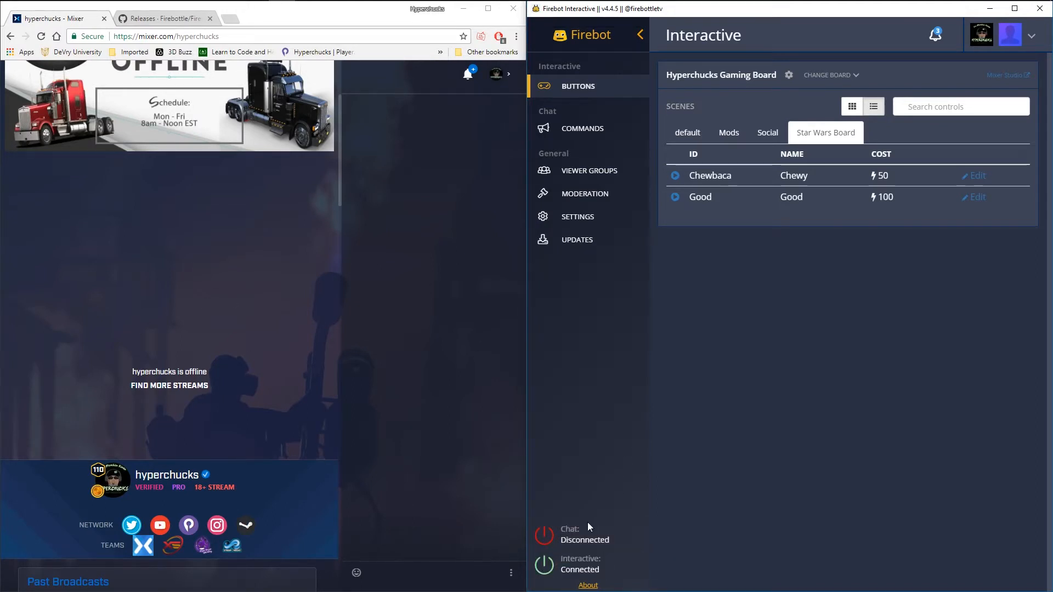
pyautogui.click(547, 543)
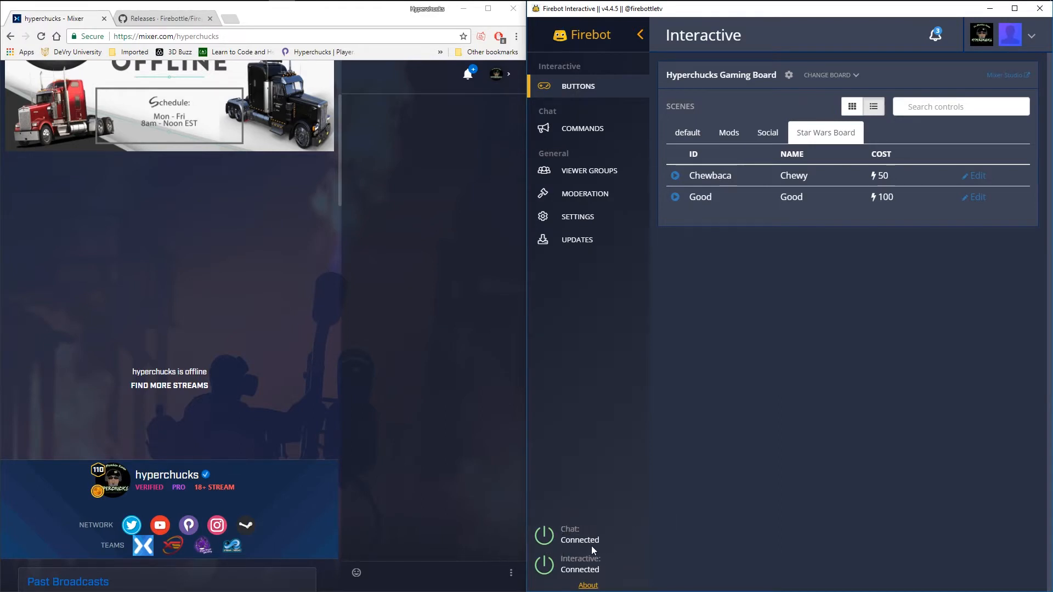
# Maximize and reload the Mixer channel page, and open the Star War Board from its interactive controls.
pyautogui.click(362, 26)
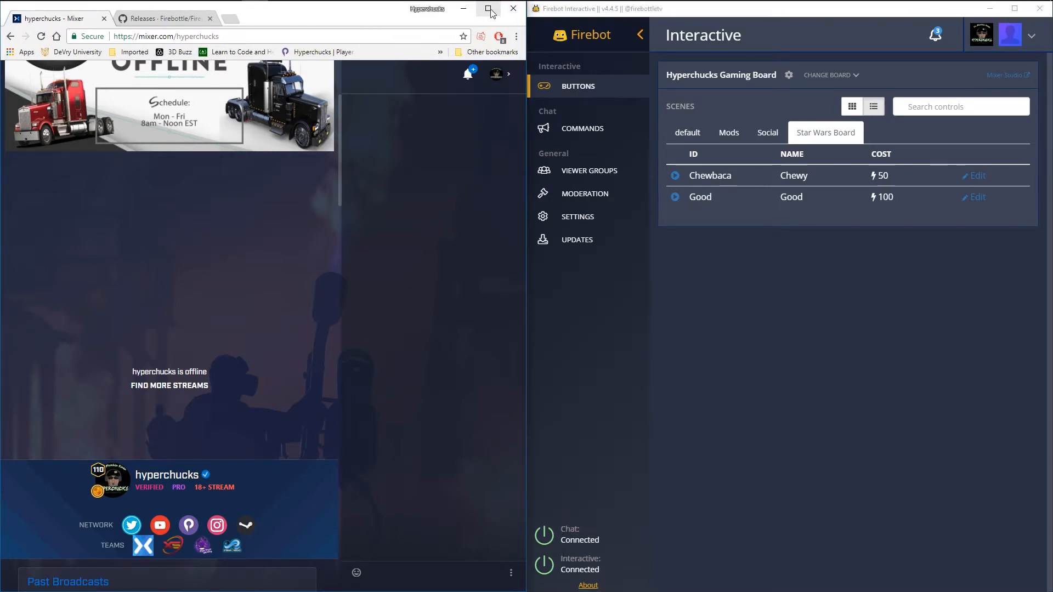
pyautogui.press('F5')
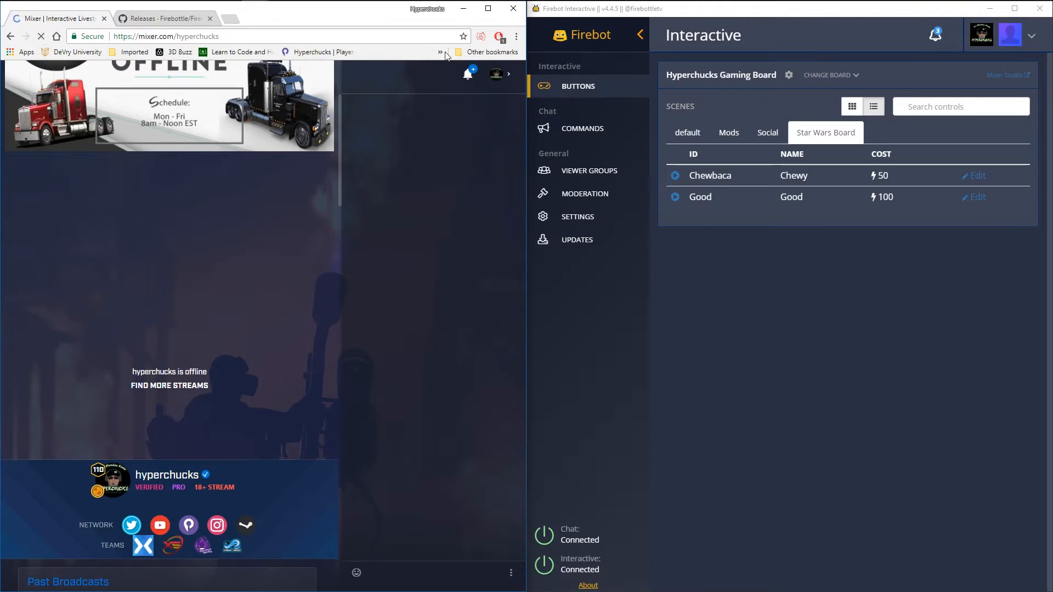
pyautogui.click(487, 9)
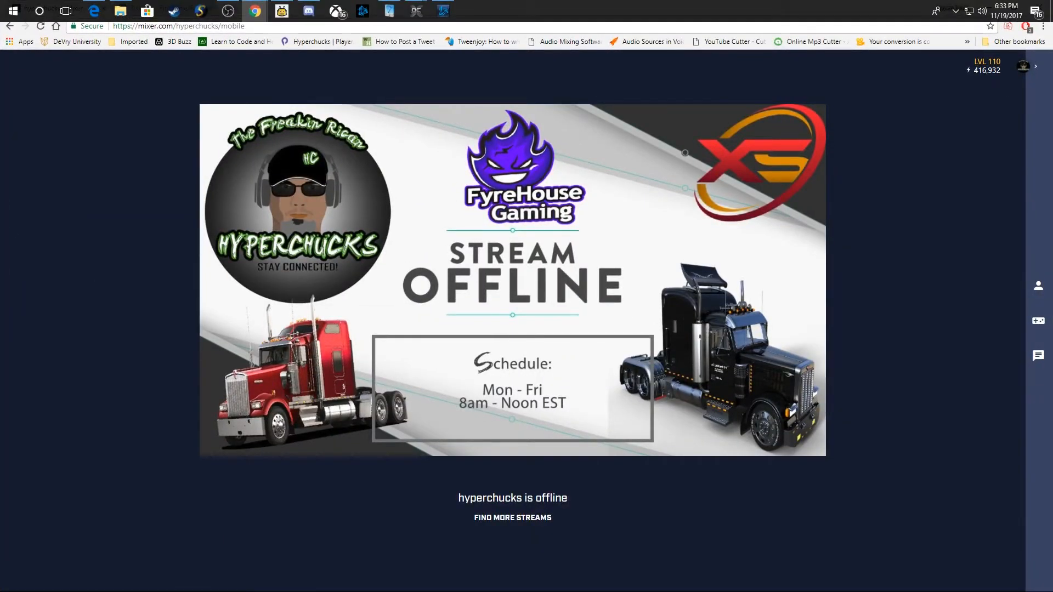
pyautogui.press('F5')
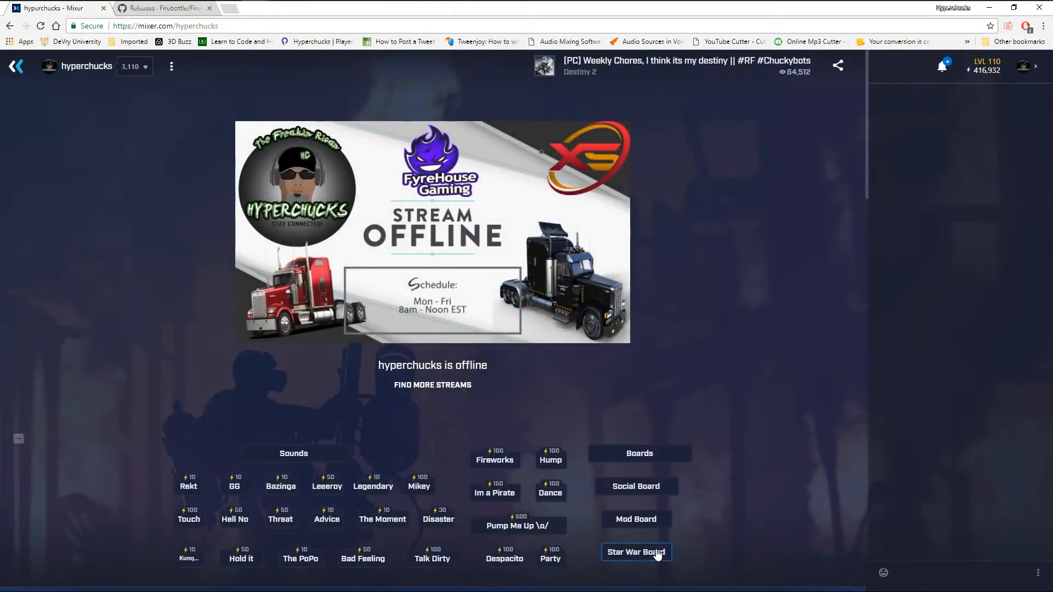
pyautogui.click(639, 554)
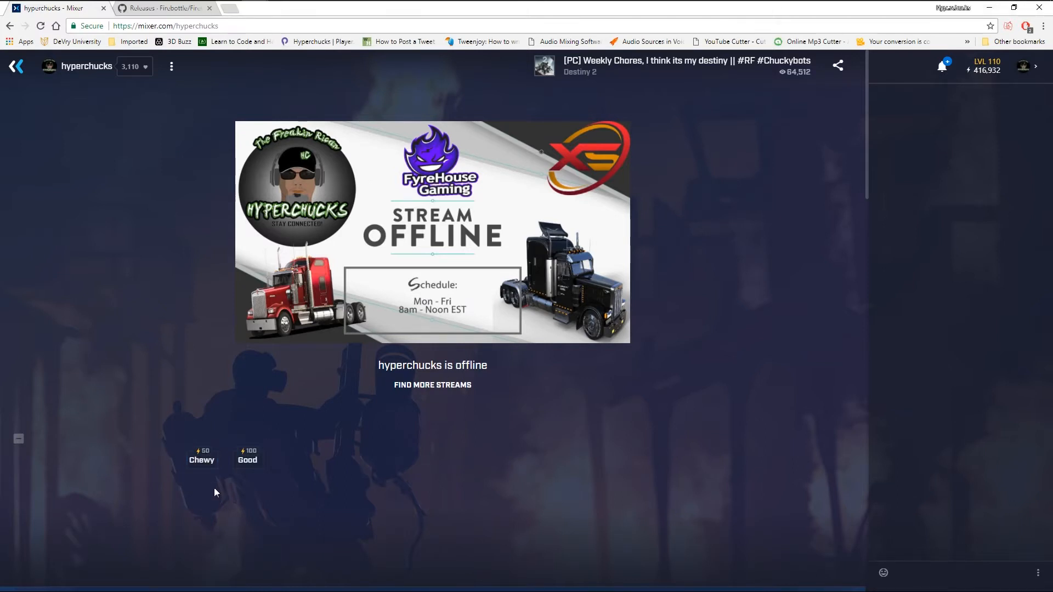
# Trigger the Chewy and Good buttons on the channel page to test their sound and image effects.
pyautogui.hotkey('alt', 'Tab')
pyautogui.moveTo(1, 208); pyautogui.dragTo(0, 186)
pyautogui.click(202, 463)
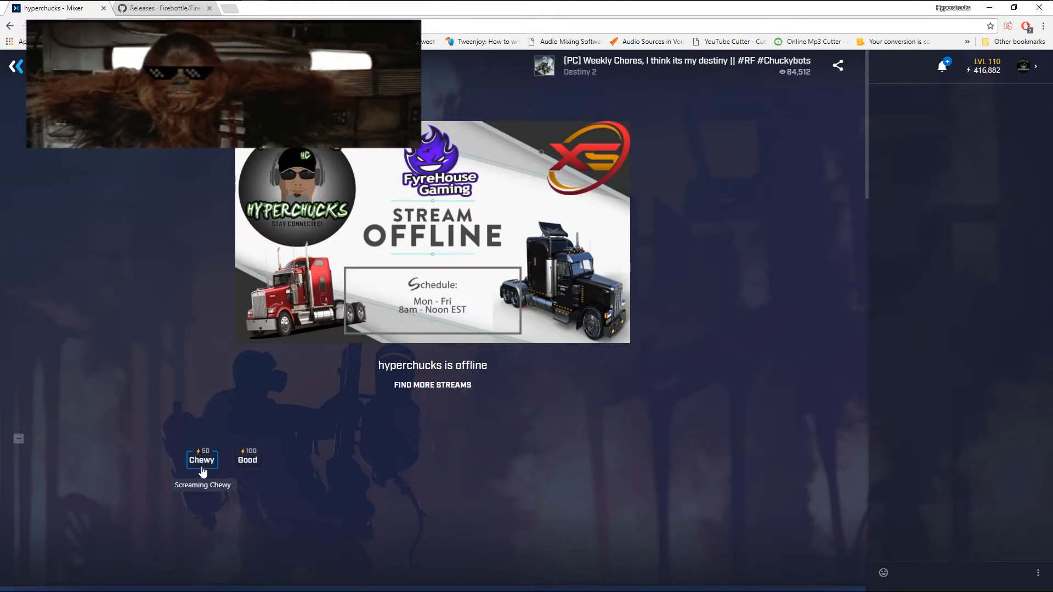
pyautogui.click(248, 461)
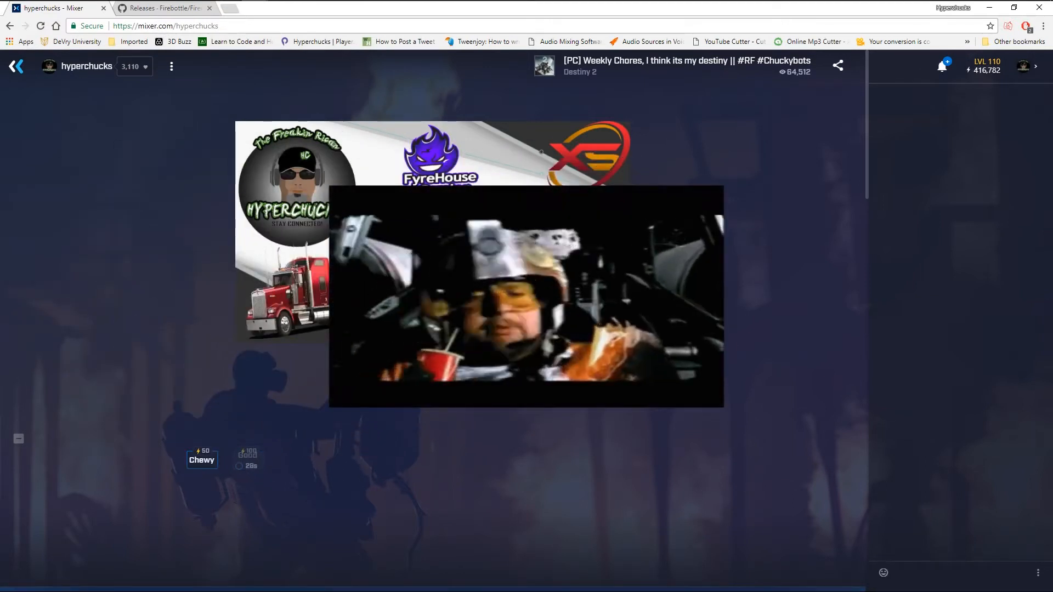
pyautogui.moveTo(0, 195); pyautogui.dragTo(0, 164)
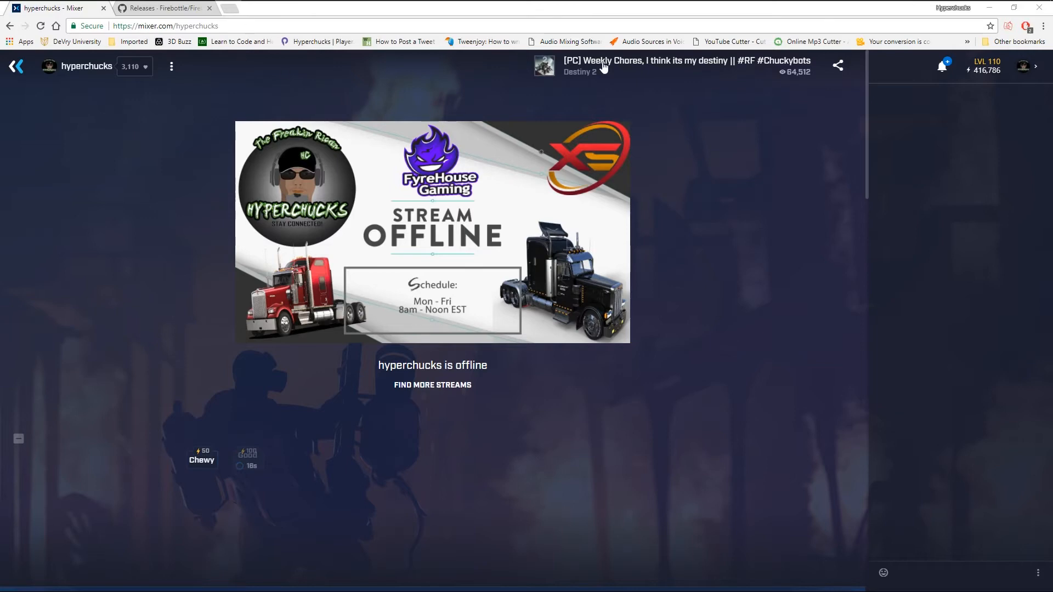
# Minimize the browser, disconnect Chat and Interactive in Firebot, and move the OBS window off this screen.
pyautogui.click(989, 8)
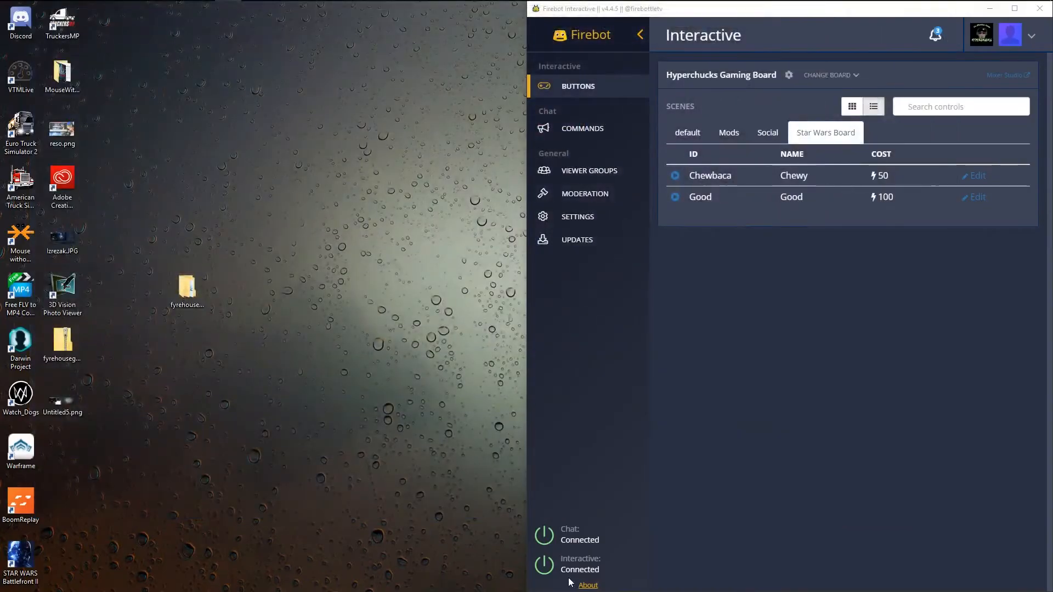
pyautogui.click(538, 547)
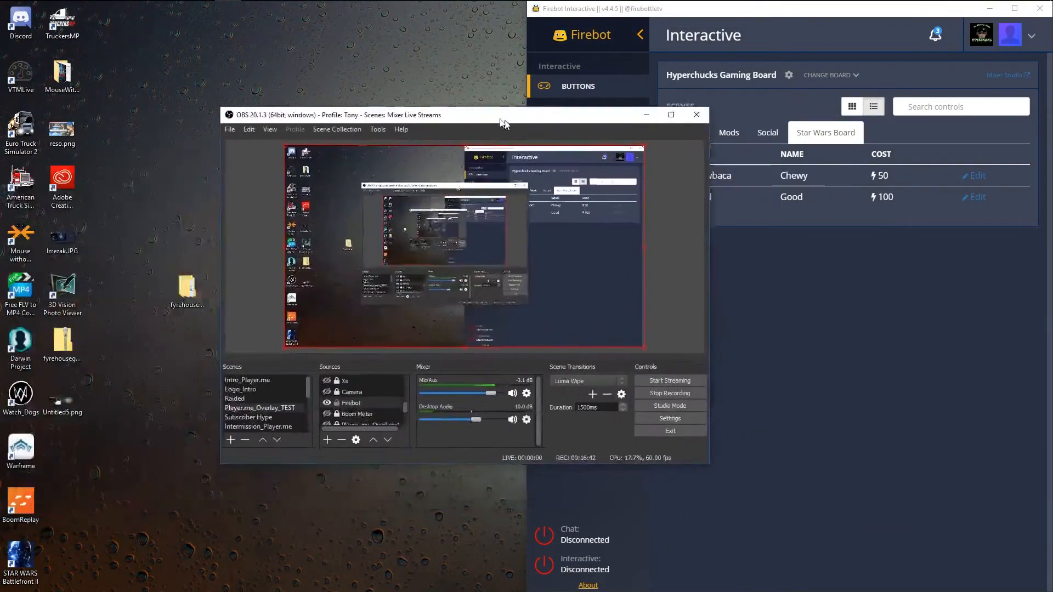
pyautogui.moveTo(500, 119); pyautogui.dragTo(0, 117)
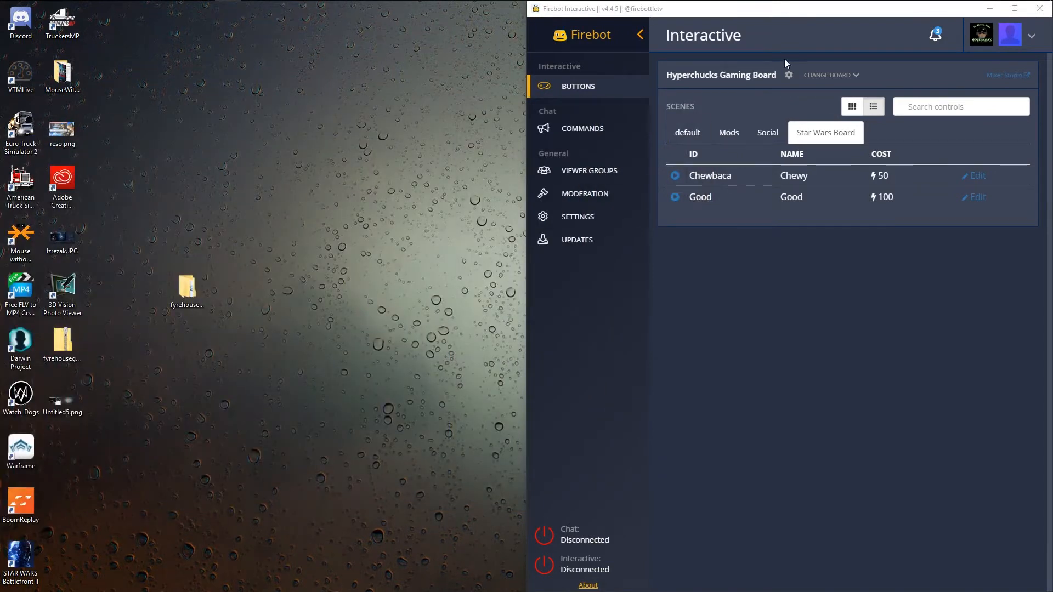
# Move the Firebot window beside the desktop's sound files folder and view the Mods and Social scenes' buttons.
pyautogui.moveTo(762, 10); pyautogui.dragTo(247, 21)
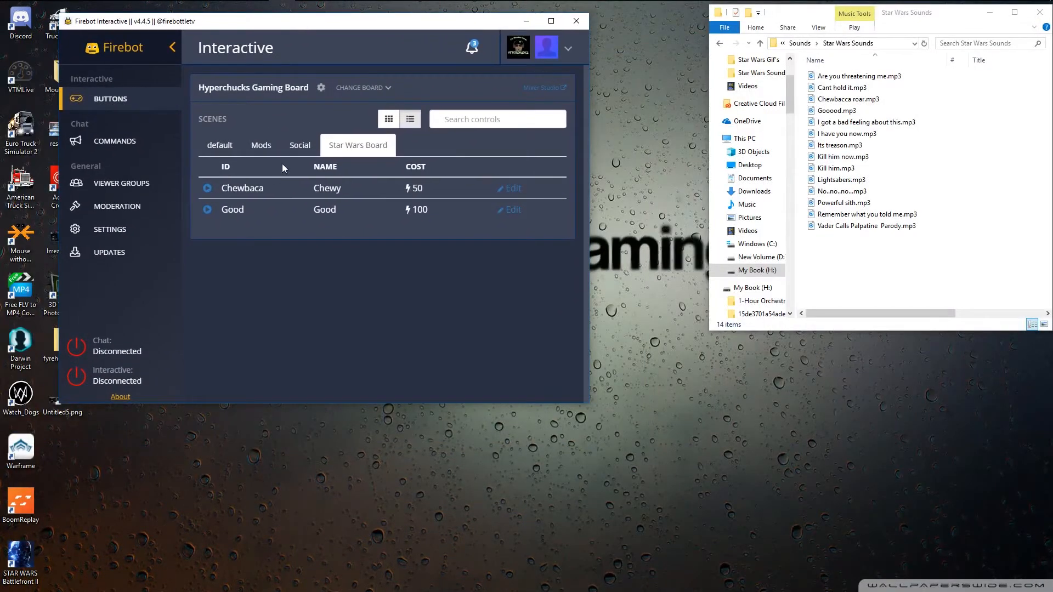
pyautogui.click(266, 154)
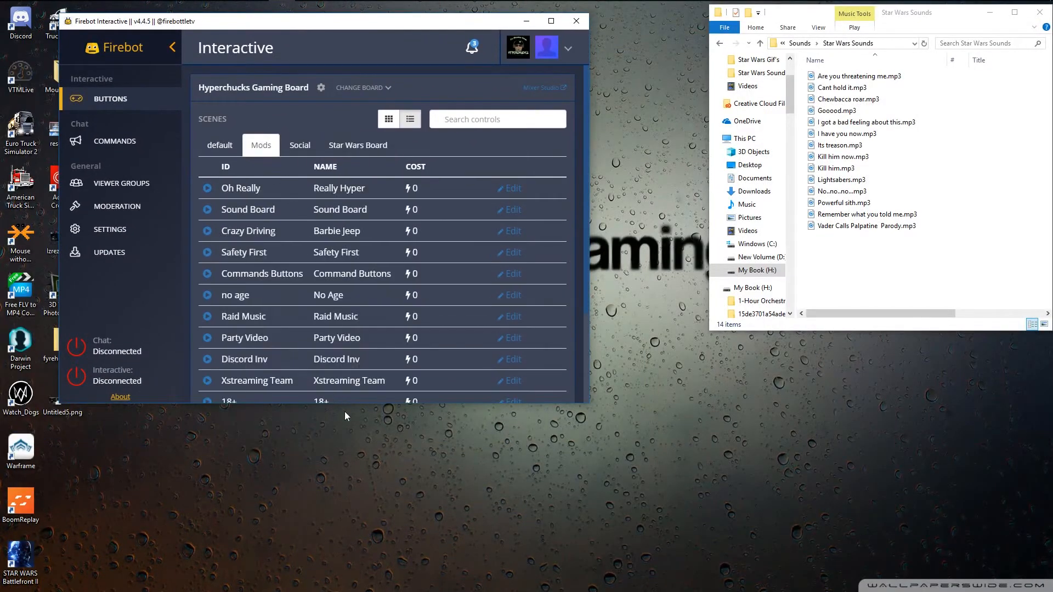
pyautogui.click(300, 146)
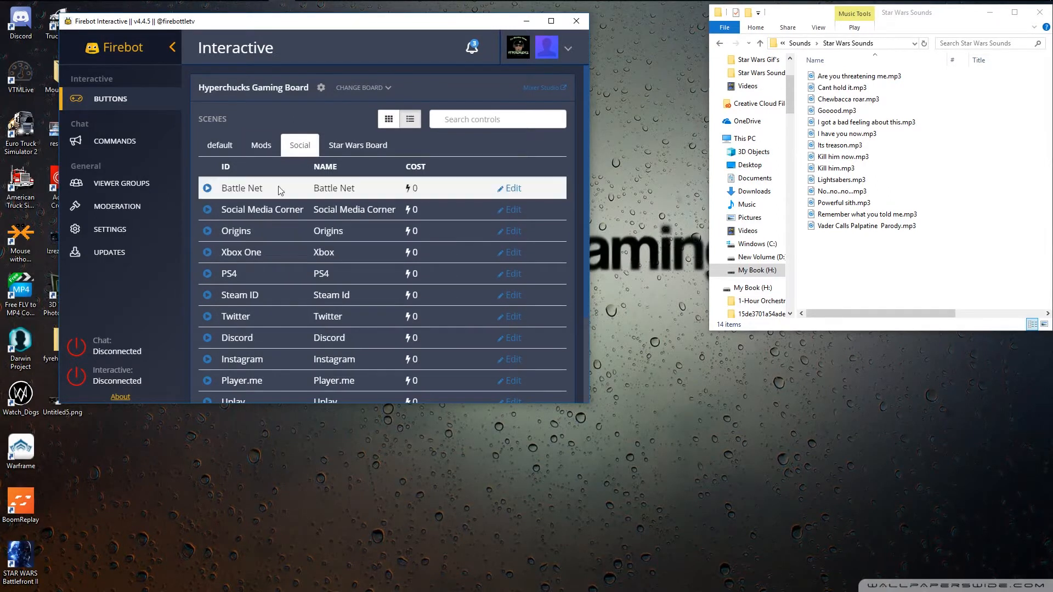
# Examine the Battle Net button's Chat effect, including its message, whisper option and available variables, and save the button.
pyautogui.click(514, 188)
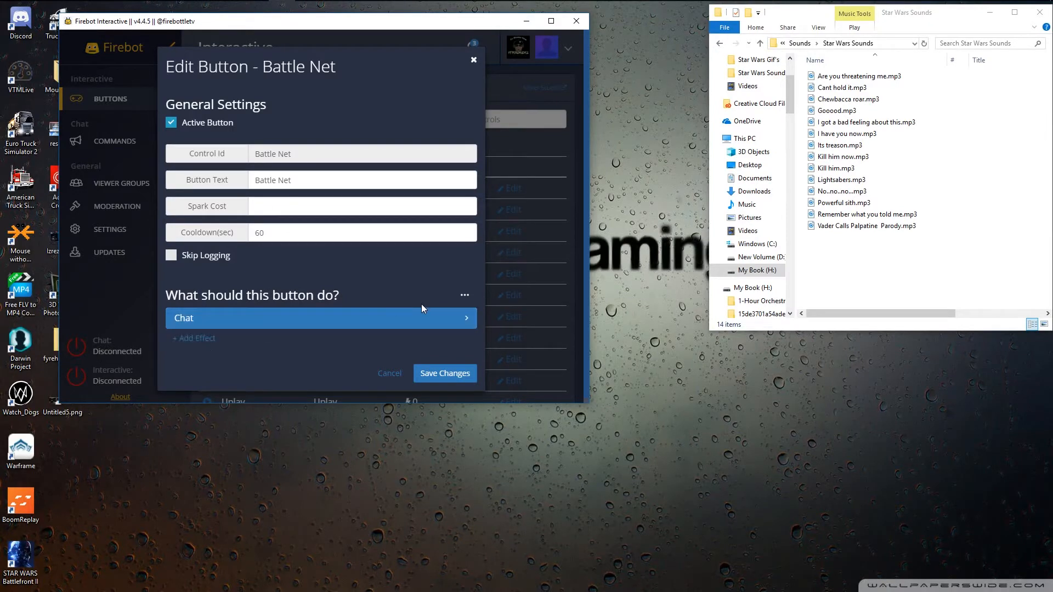
pyautogui.click(419, 319)
pyautogui.scroll(-2, 363, 386)
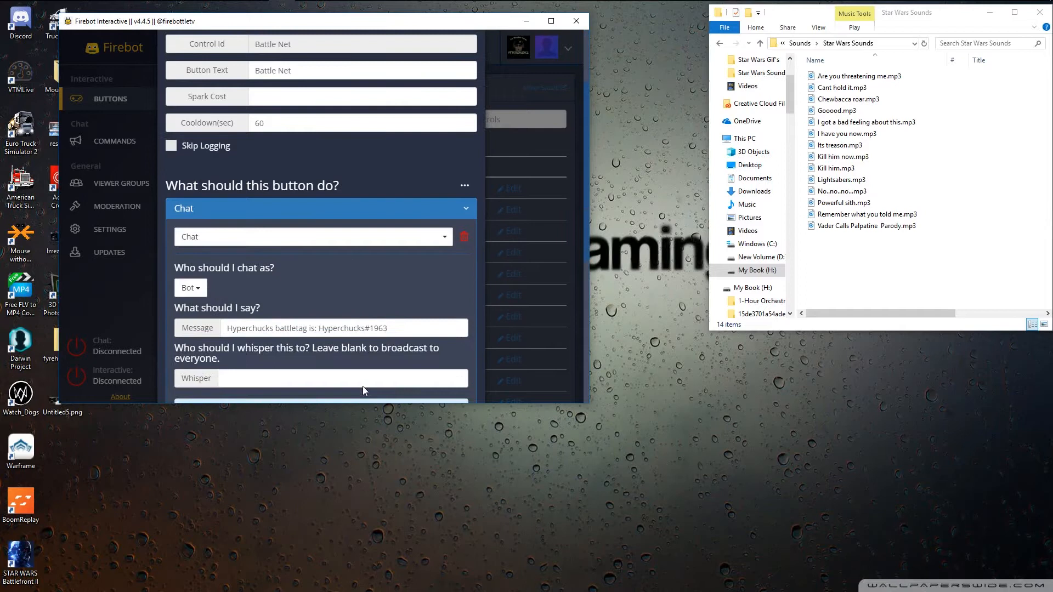
pyautogui.scroll(-1, 348, 284)
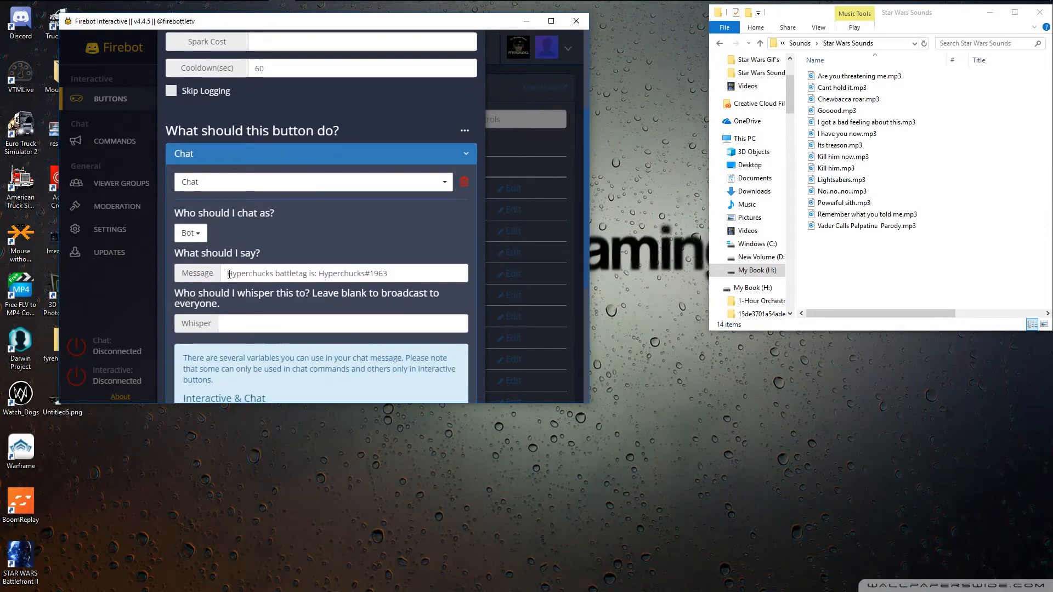
pyautogui.moveTo(227, 274); pyautogui.dragTo(412, 277)
pyautogui.click(407, 237)
pyautogui.scroll(-4, 374, 236)
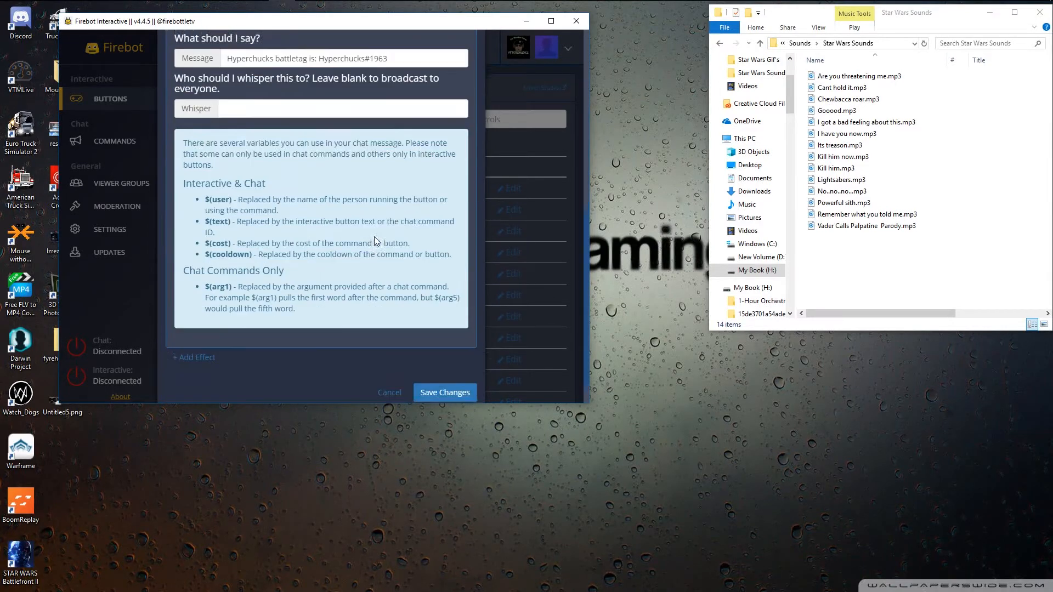
pyautogui.click(261, 105)
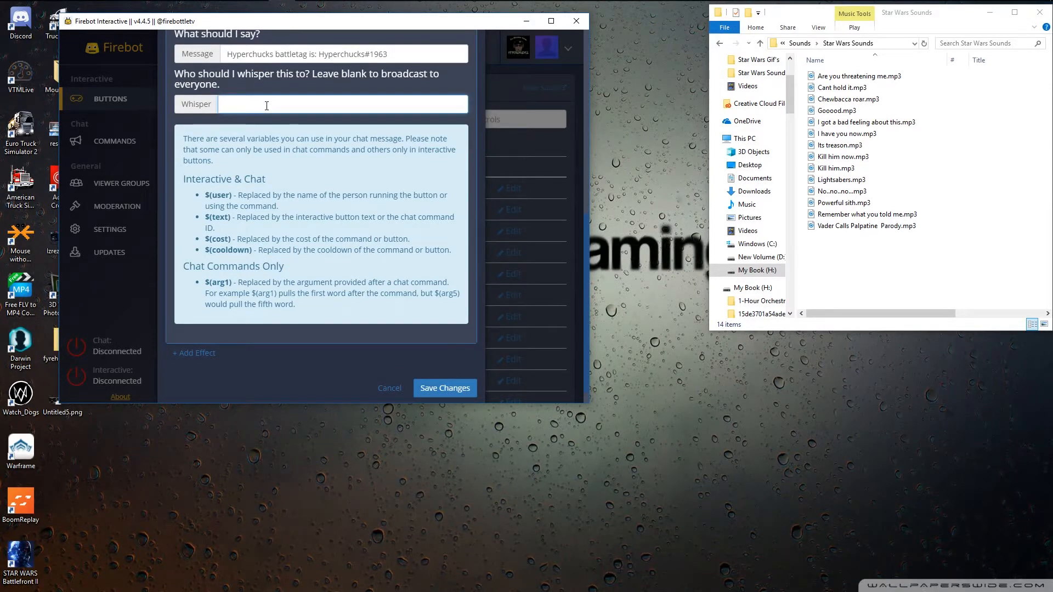
pyautogui.scroll(1, 259, 170)
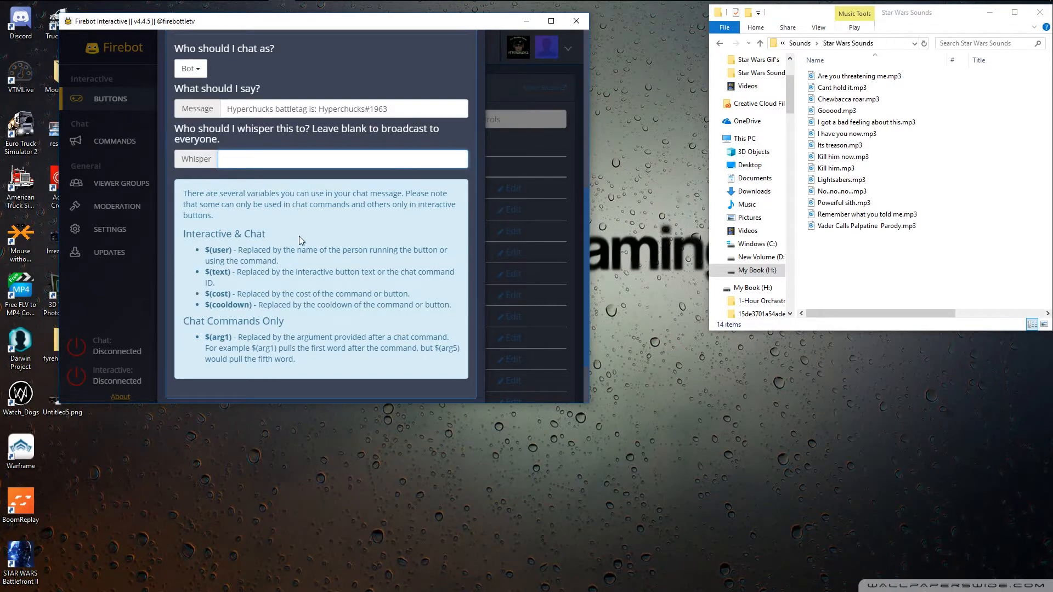
pyautogui.scroll(-2, 302, 228)
pyautogui.click(444, 371)
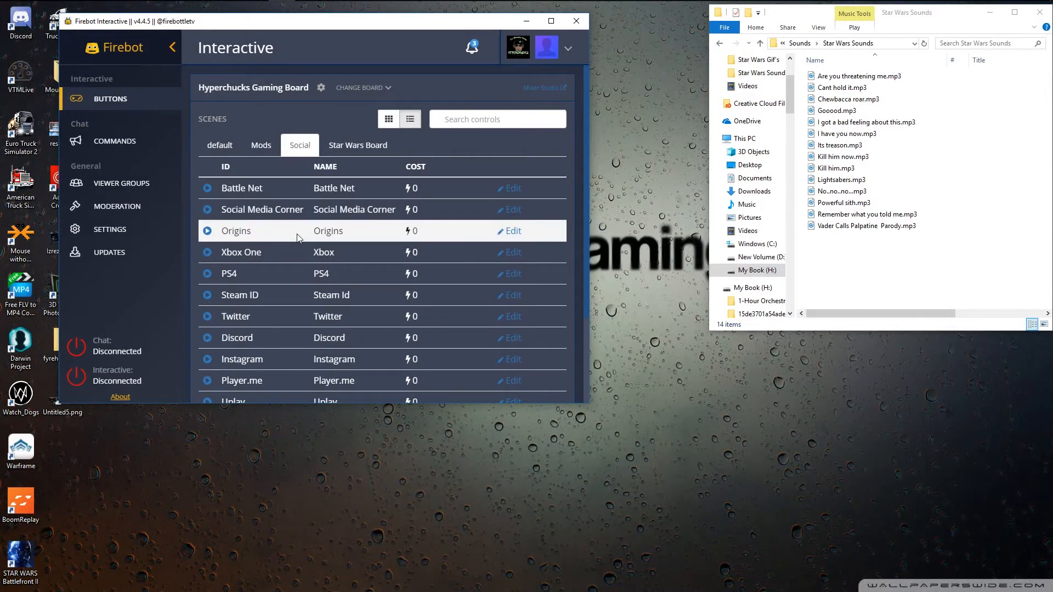
# Open the Mod Board button in the Social scene and examine its Change Scene effect and viewer groups.
pyautogui.scroll(-2, 287, 285)
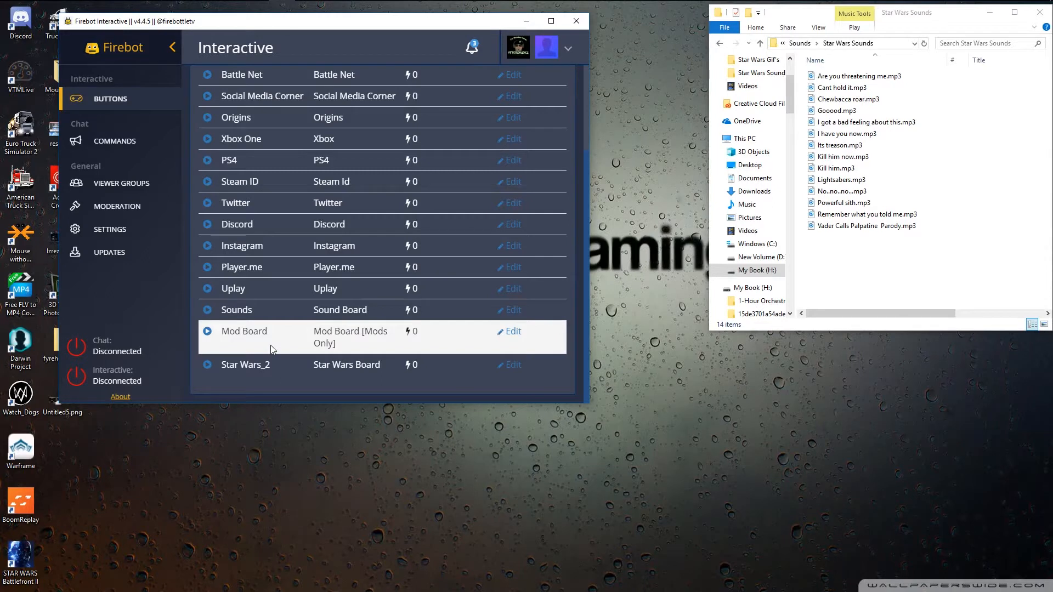
pyautogui.click(508, 333)
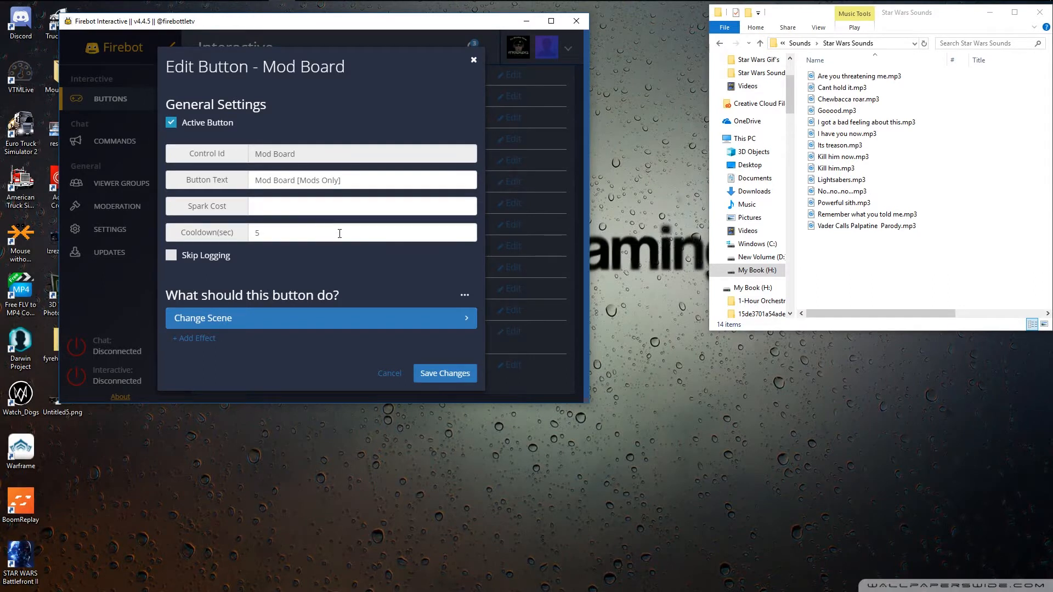
pyautogui.click(411, 319)
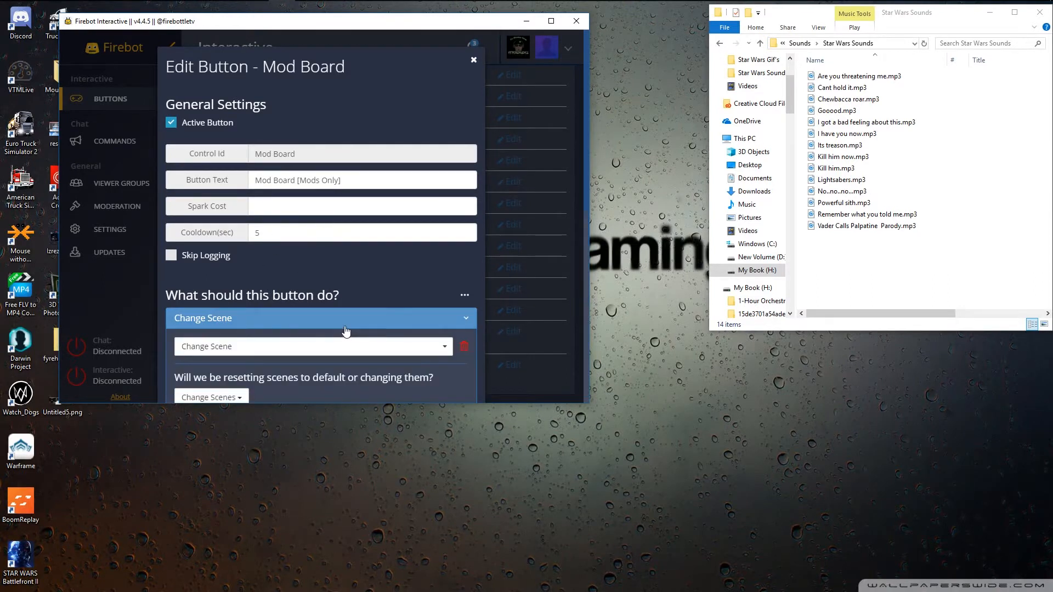
pyautogui.scroll(-3, 331, 305)
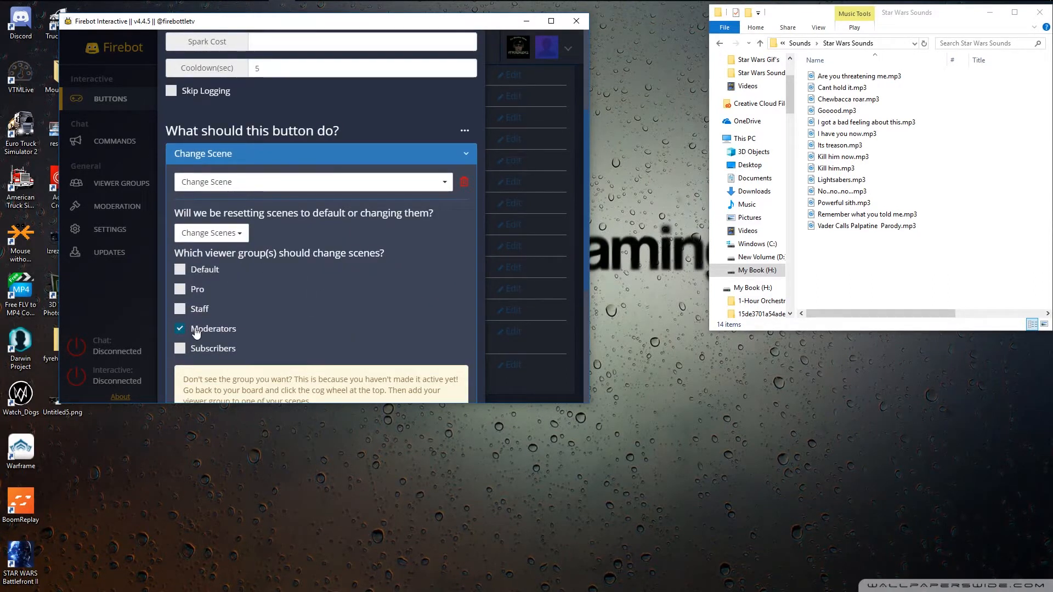
pyautogui.scroll(3, 275, 291)
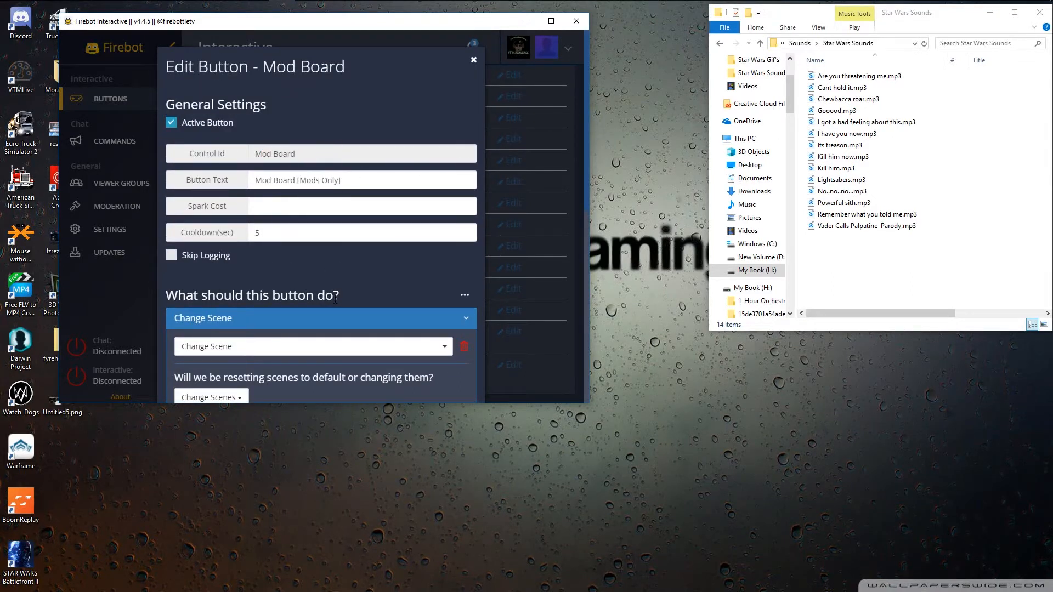
pyautogui.scroll(-4, 336, 297)
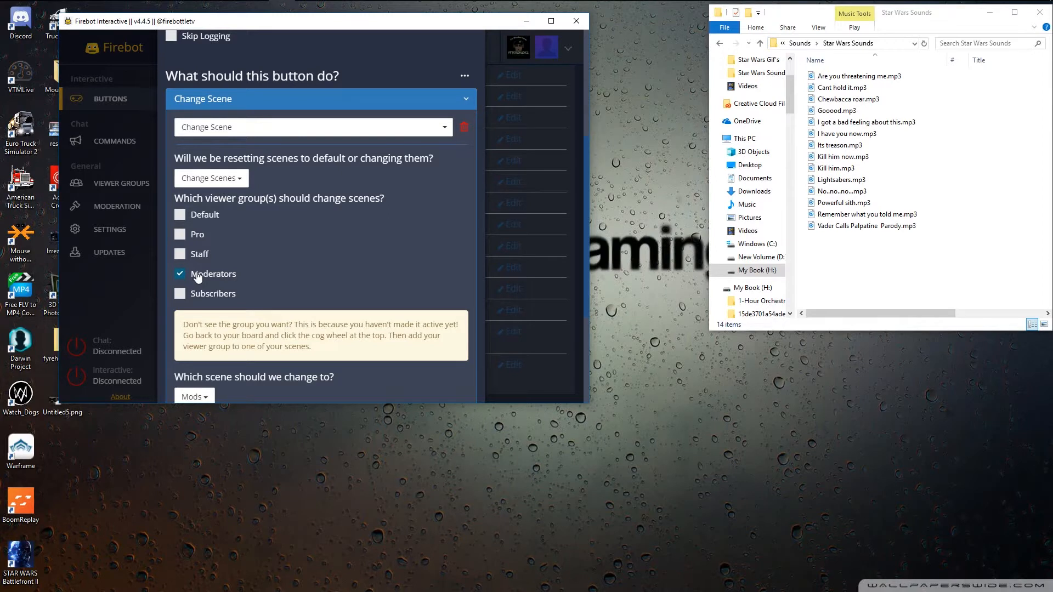
pyautogui.scroll(-3, 197, 278)
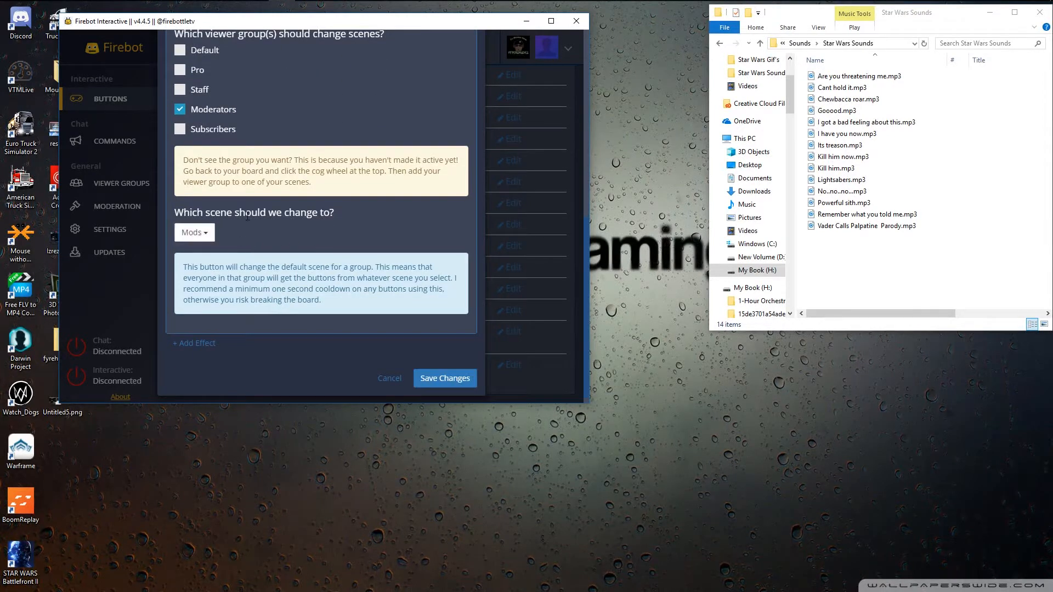
# Choose Mods as the scene the Mod Board button changes to, and save the button.
pyautogui.click(196, 234)
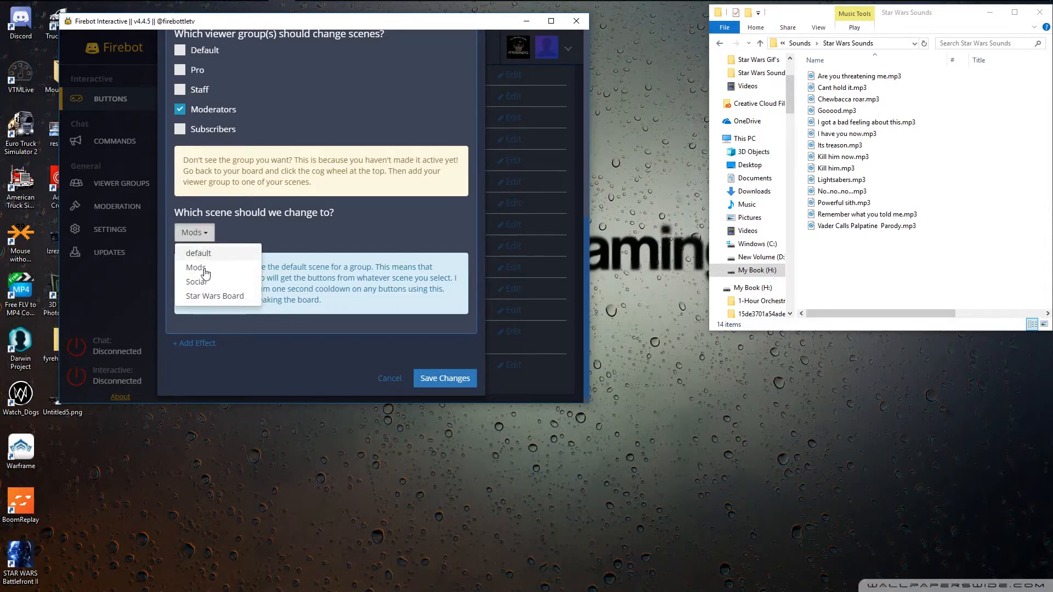
pyautogui.click(203, 273)
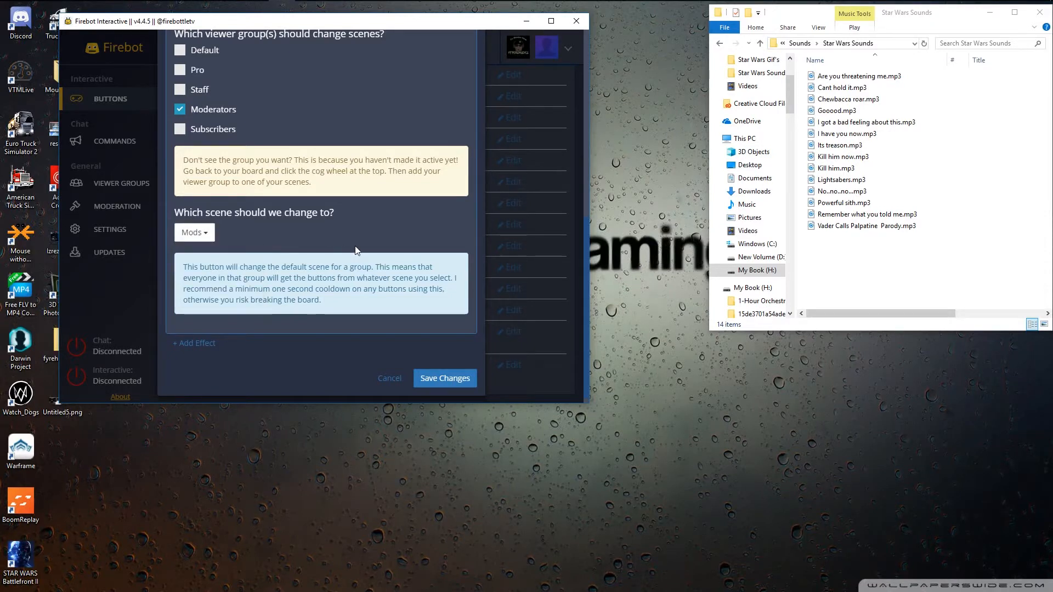
pyautogui.click(446, 381)
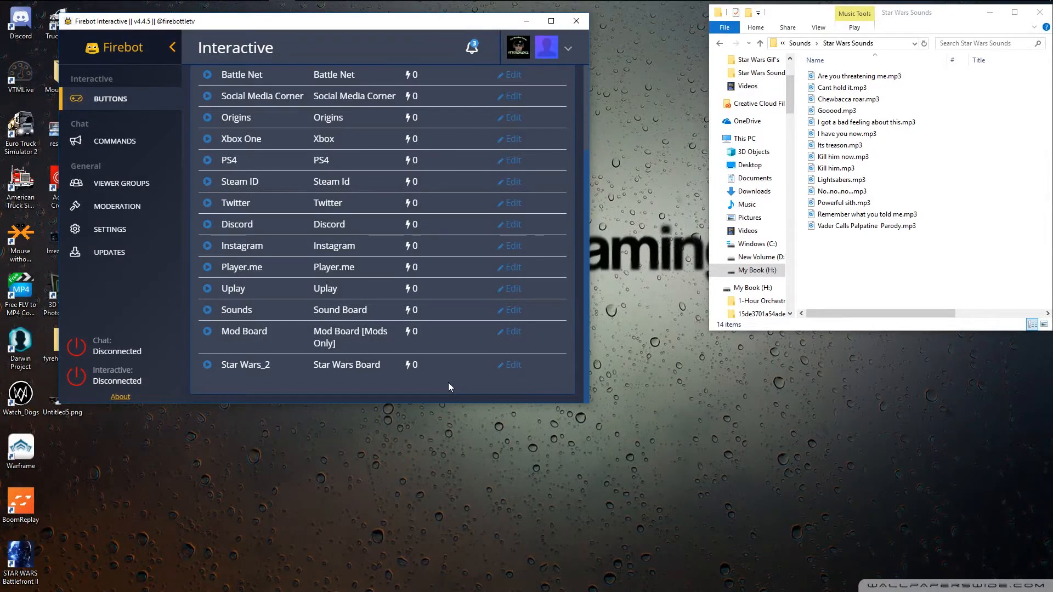
# Show the default scene, open the Hyperchucks Gaming Board settings, and enlarge the Firebot window to view its viewer and cooldown groups.
pyautogui.scroll(2, 360, 244)
pyautogui.scroll(1, 360, 245)
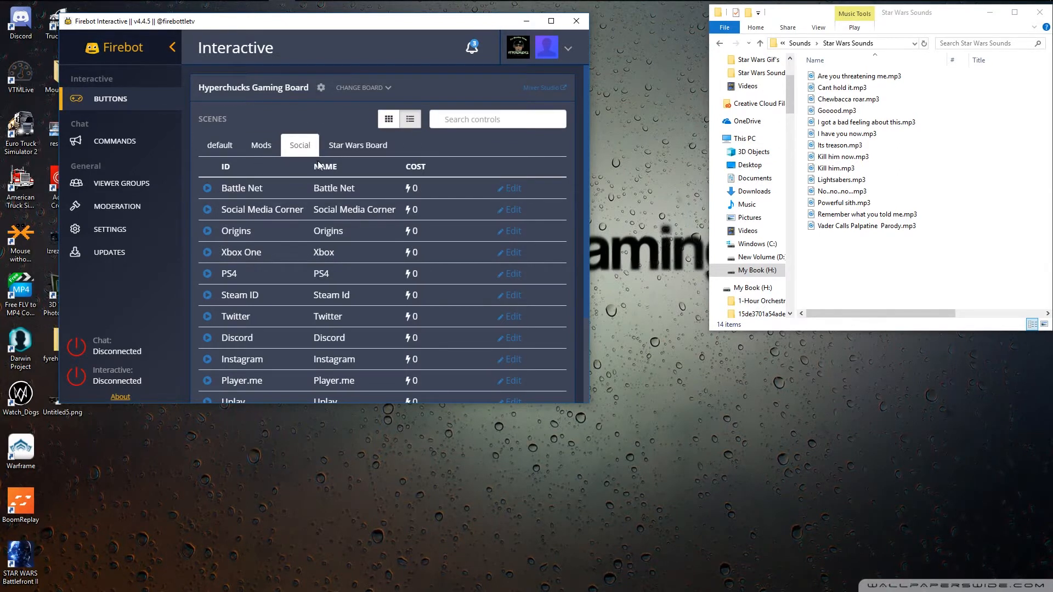
pyautogui.click(219, 145)
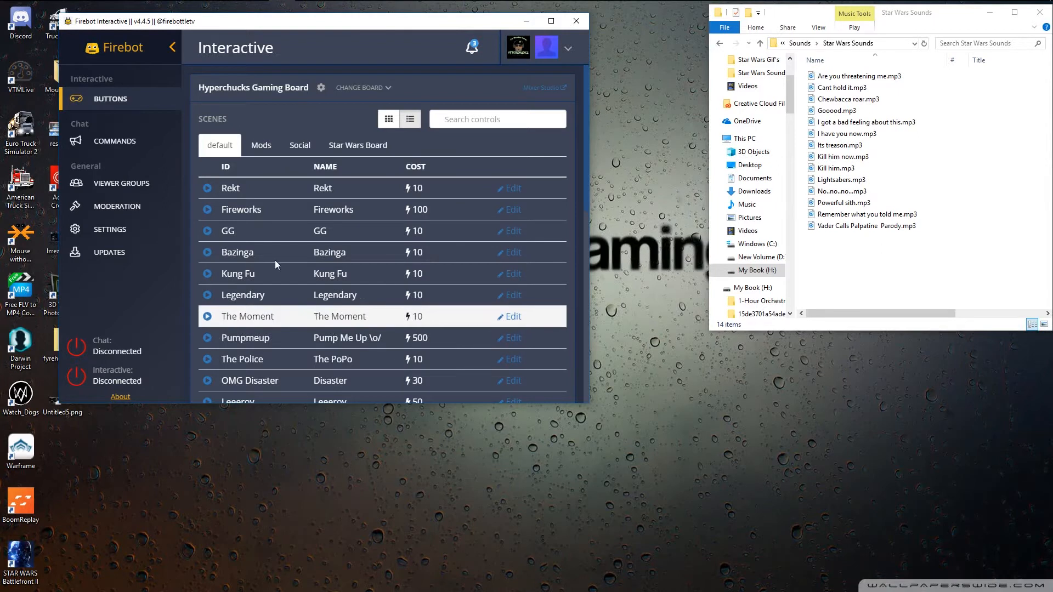
pyautogui.click(321, 89)
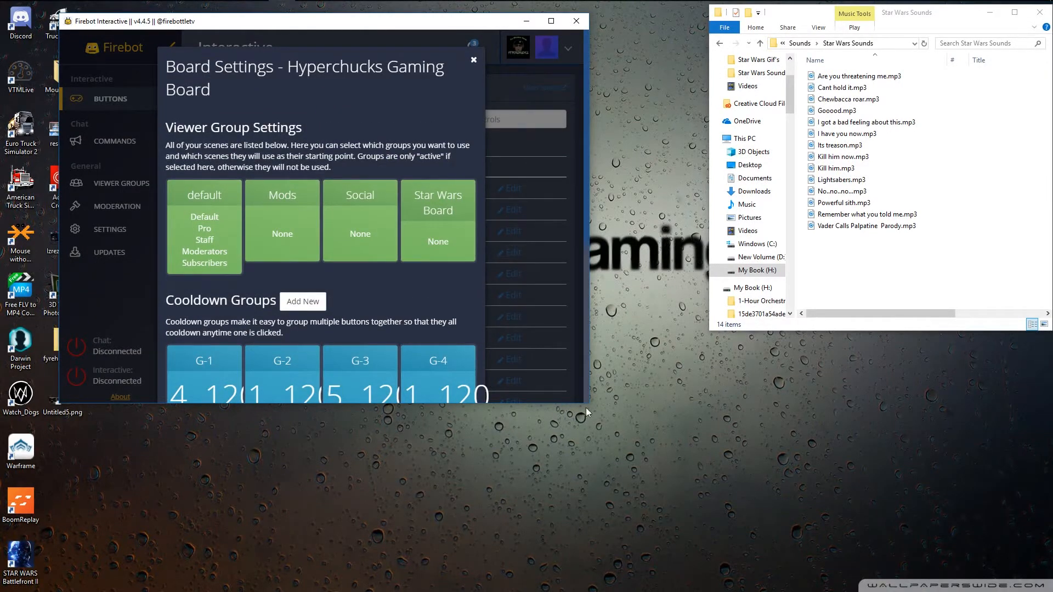
pyautogui.moveTo(586, 405); pyautogui.dragTo(674, 579)
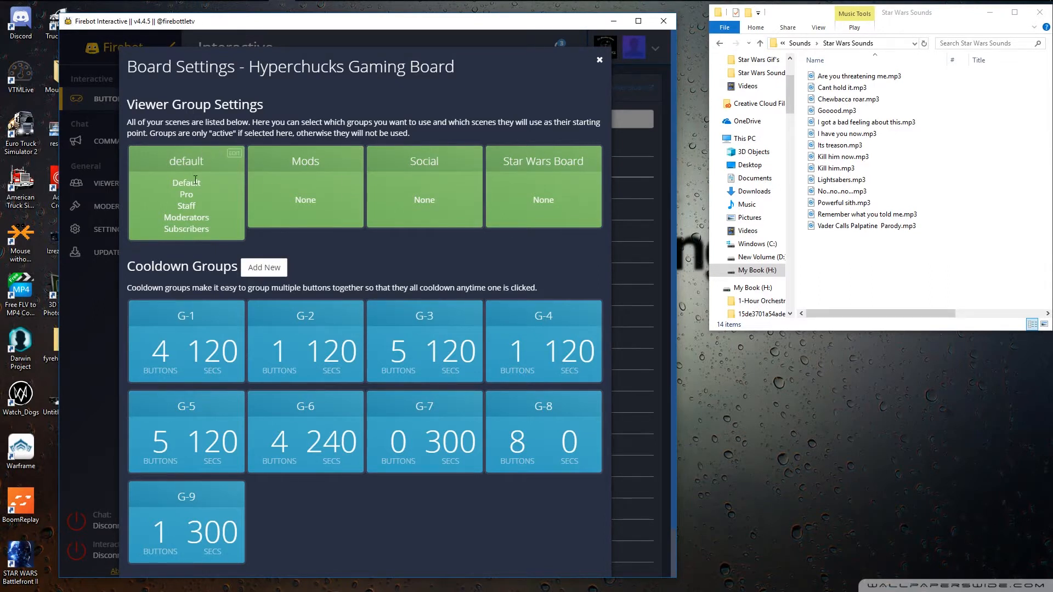
pyautogui.scroll(-1, 288, 199)
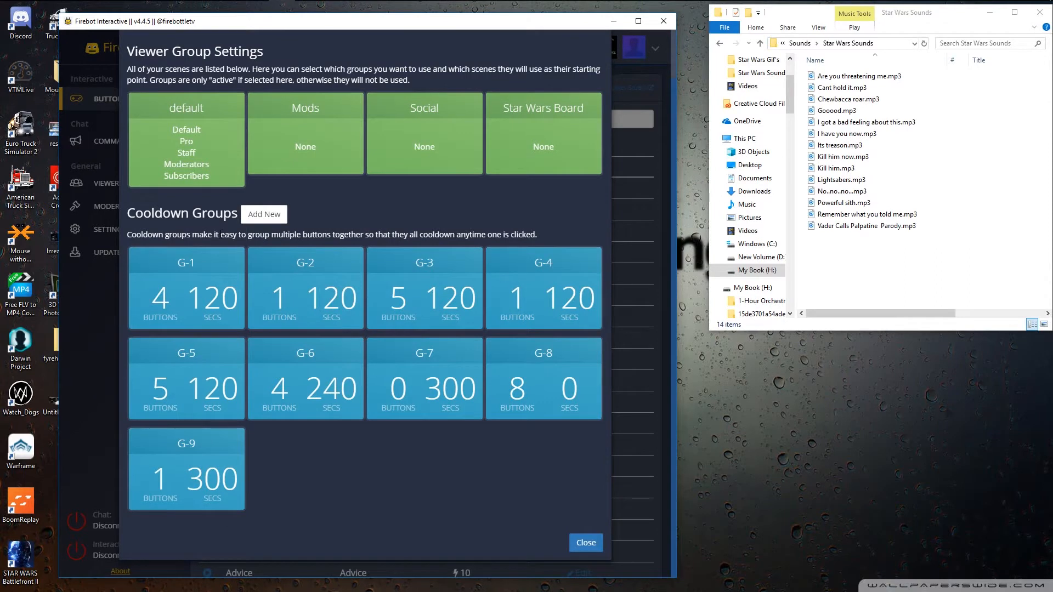
# Start a new cooldown group and try including the OMG Disaster and Leeeroy buttons, clearing both selections again.
pyautogui.click(268, 216)
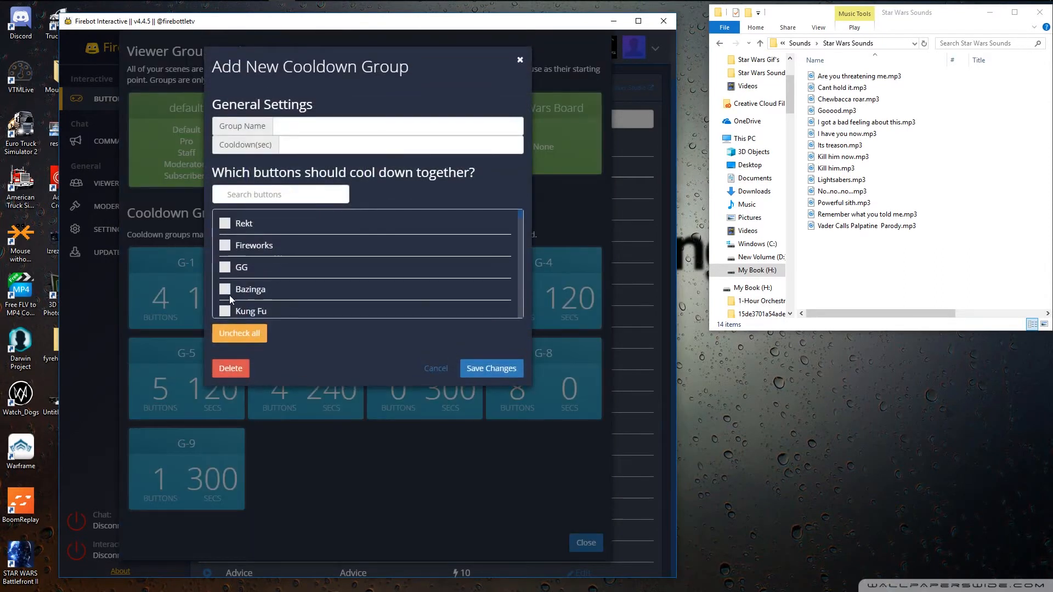
pyautogui.click(307, 130)
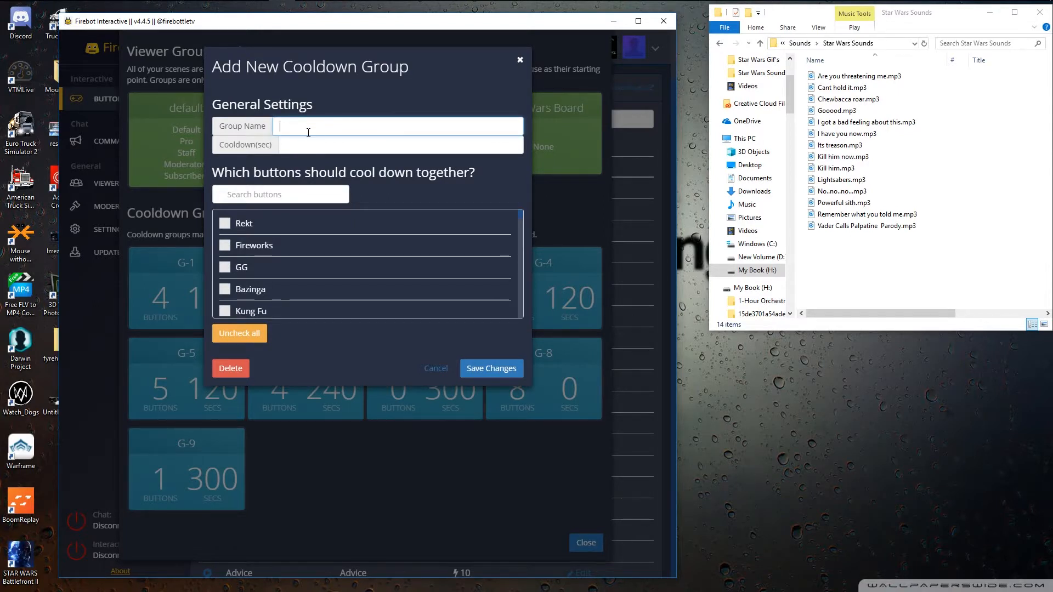
pyautogui.click(312, 144)
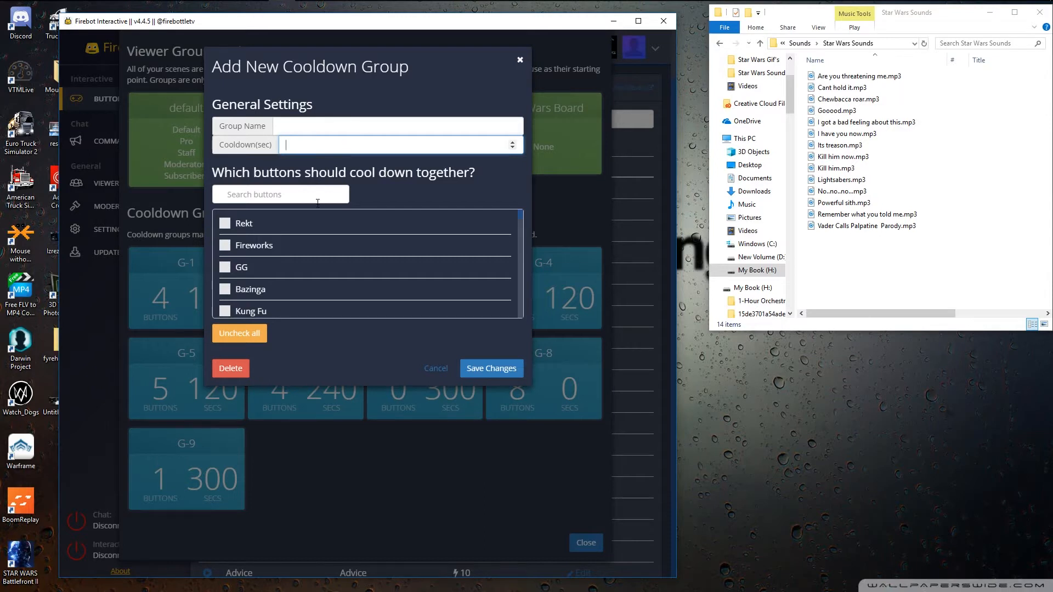
pyautogui.scroll(-5, 258, 274)
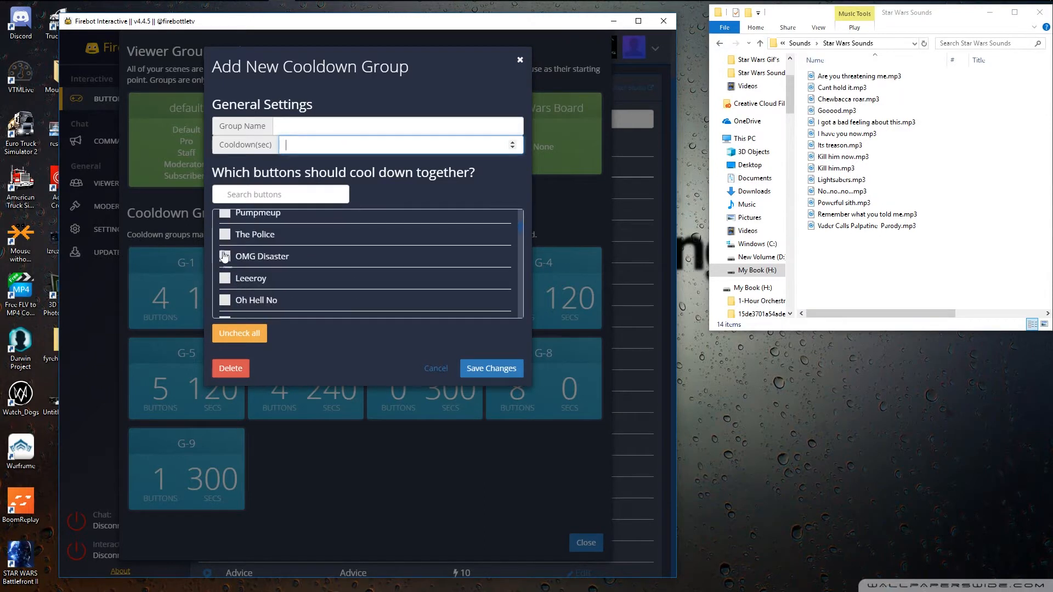
pyautogui.click(225, 257)
pyautogui.click(225, 278)
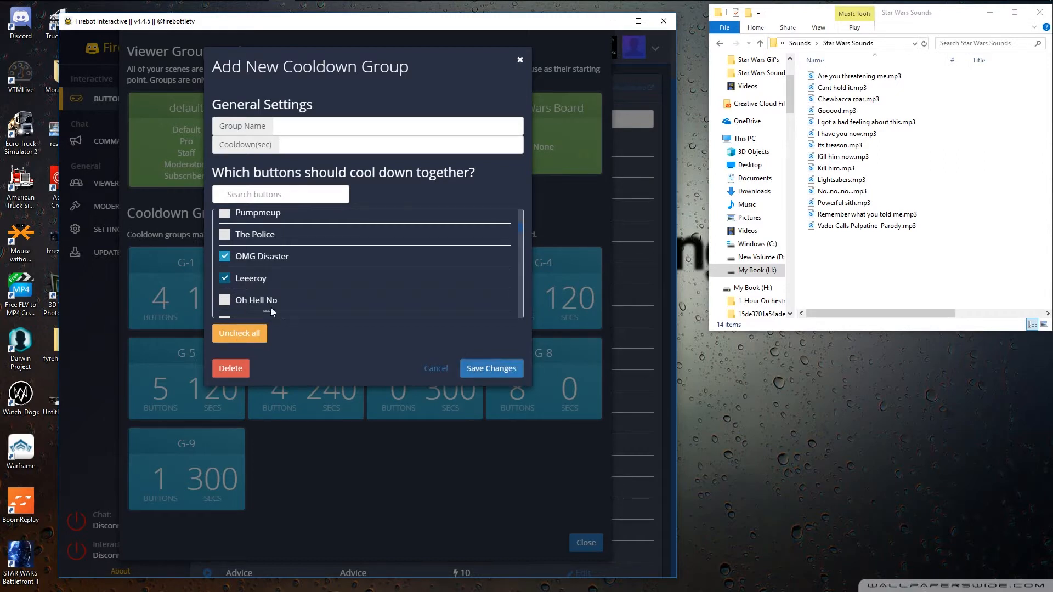
pyautogui.click(225, 278)
pyautogui.click(225, 256)
# Name the cooldown group test, set its cooldown to 10 seconds, include The Police and OMG Disaster, and save it.
pyautogui.click(296, 131)
pyautogui.write('test')
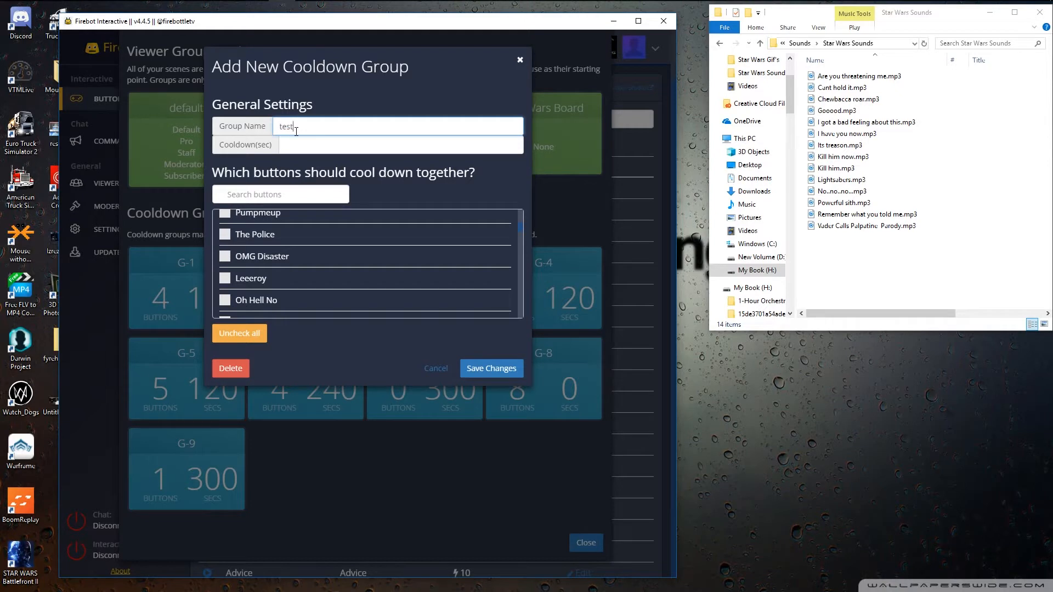
pyautogui.click(321, 143)
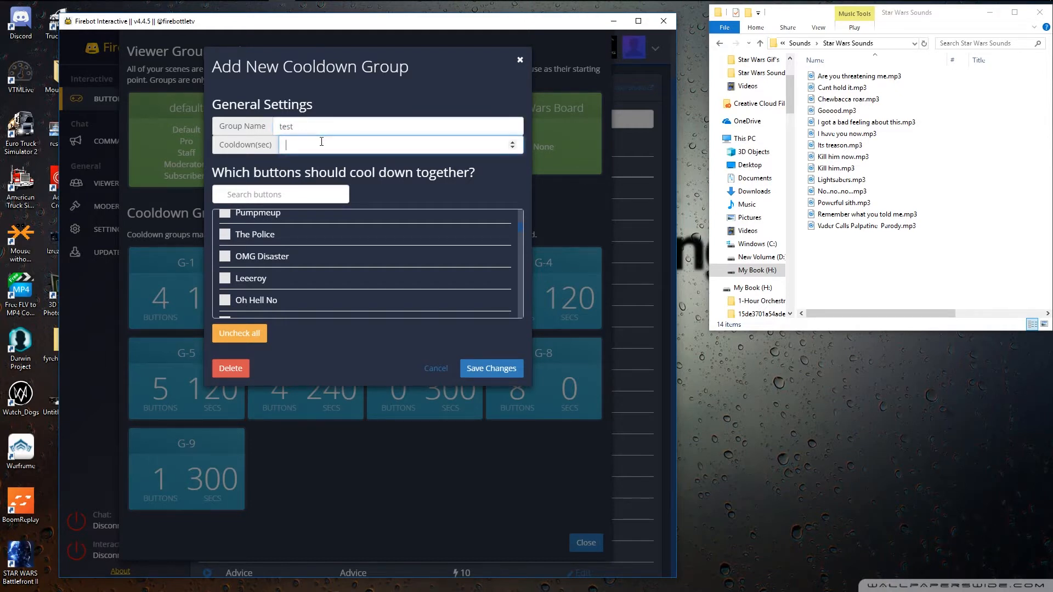
pyautogui.write('10')
pyautogui.click(225, 234)
pyautogui.click(225, 256)
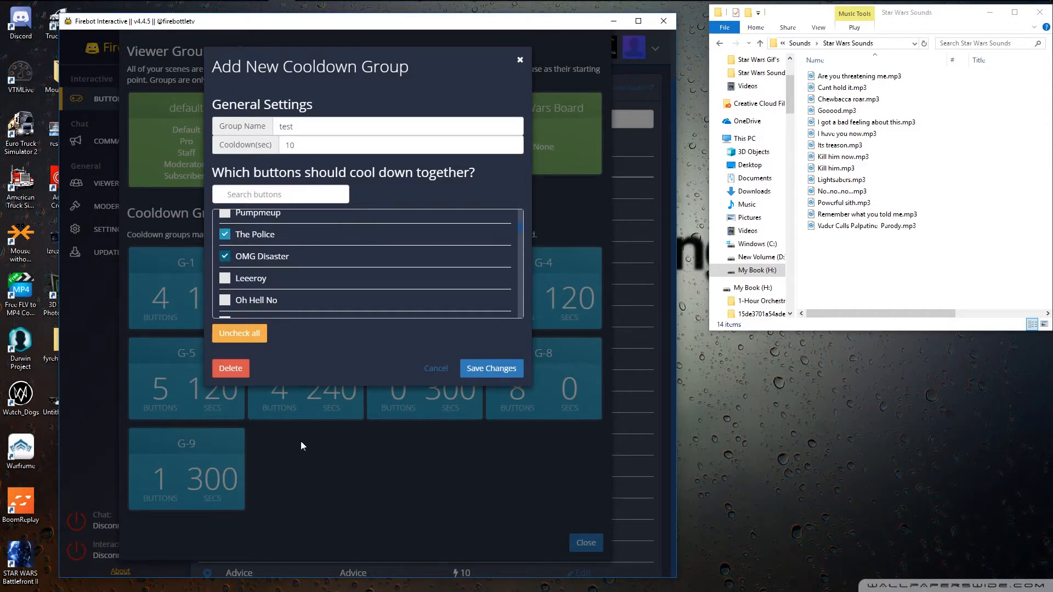
pyautogui.click(482, 374)
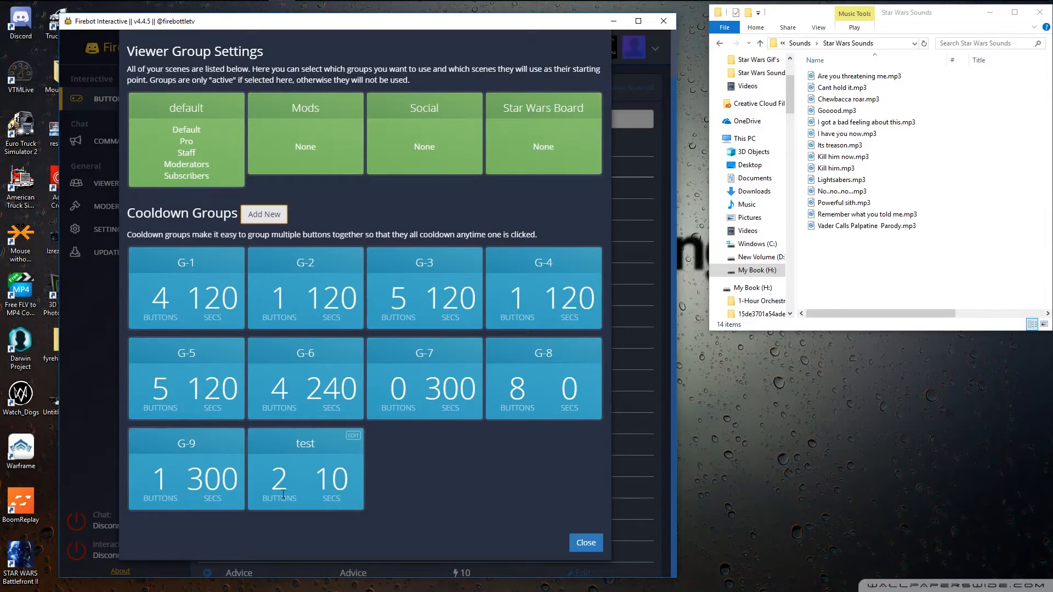
# Open the test cooldown group for editing and delete it.
pyautogui.click(354, 435)
pyautogui.click(230, 368)
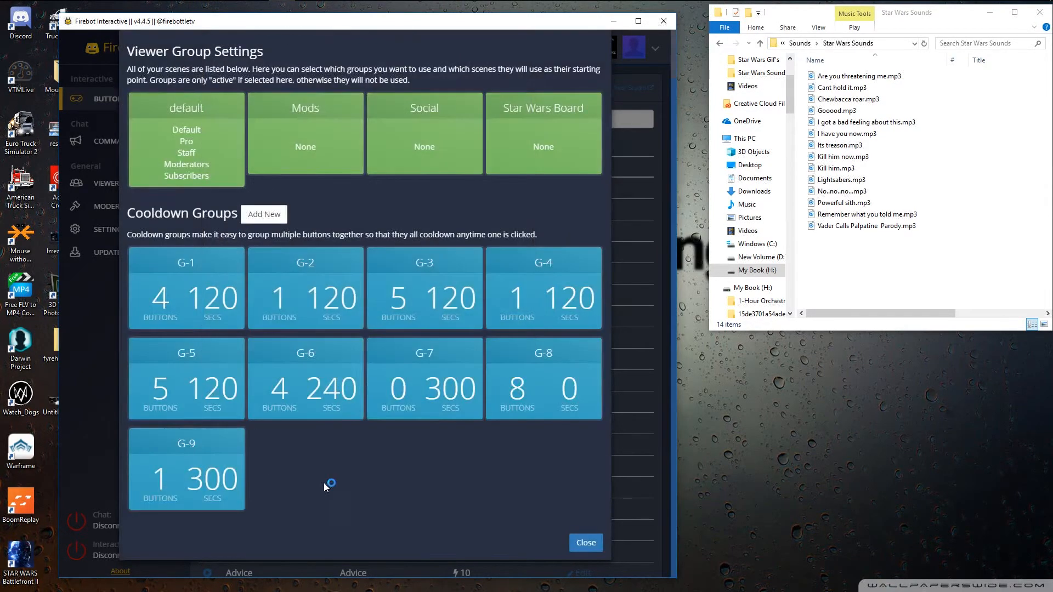
# Close the board's group settings and show the chat commands page.
pyautogui.doubleClick(429, 464)
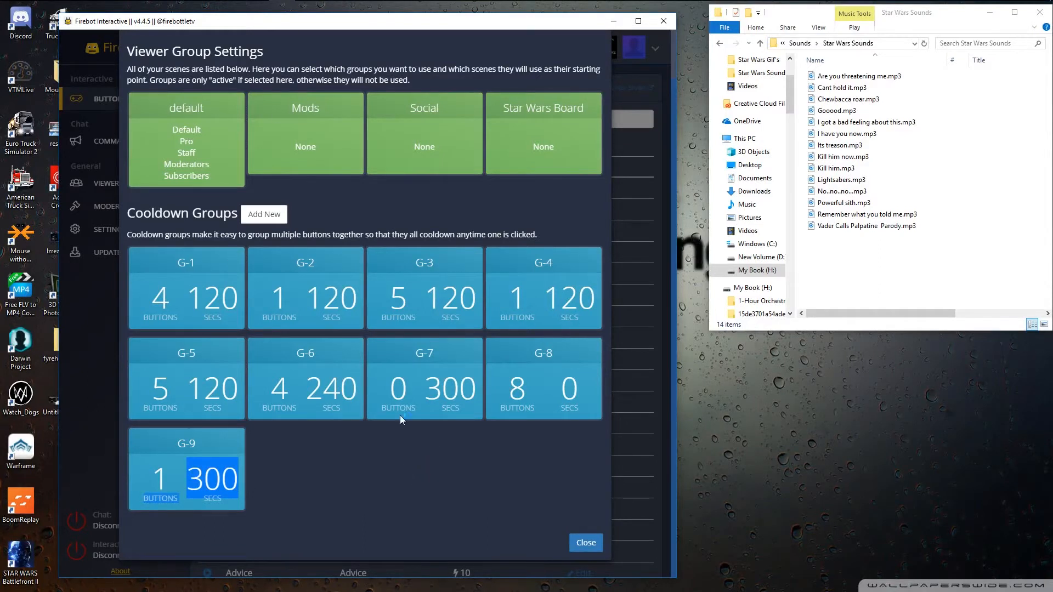
pyautogui.click(586, 542)
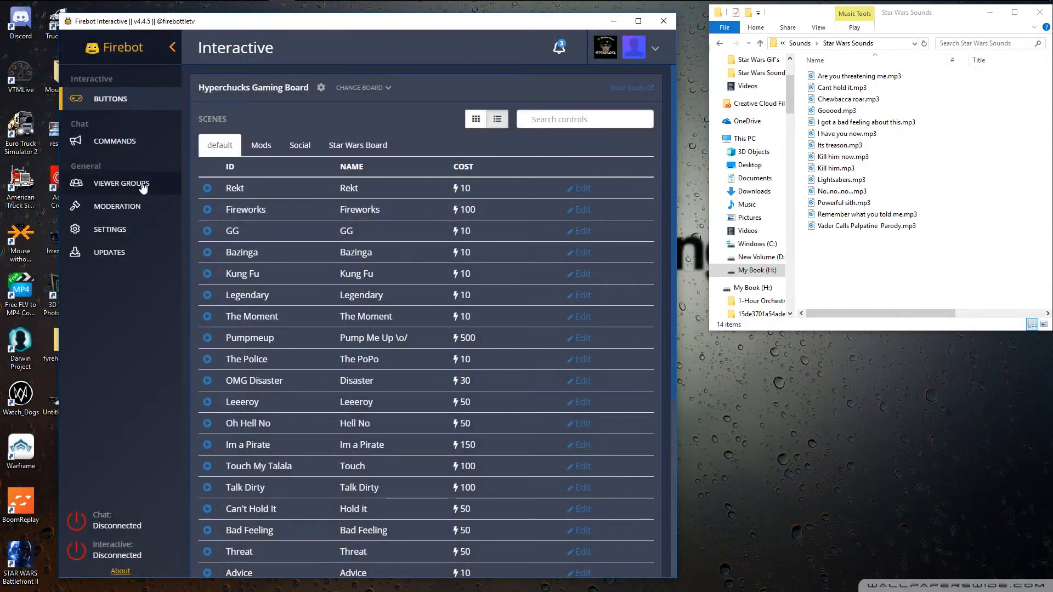
pyautogui.click(131, 149)
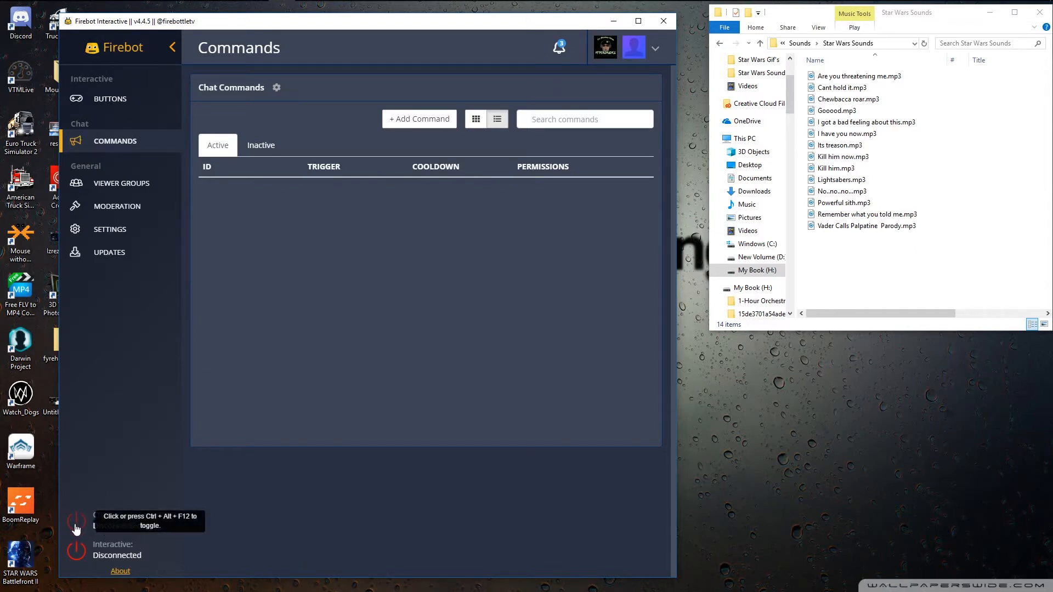
# Look through the new-command form and its list of available effects, closing the form without saving a command.
pyautogui.click(398, 125)
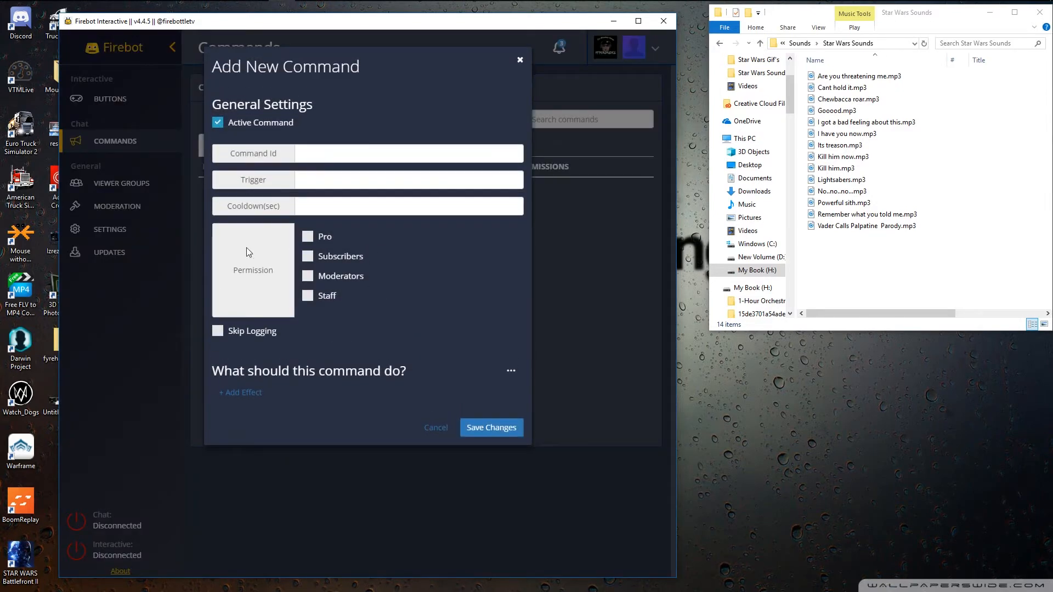
pyautogui.click(241, 391)
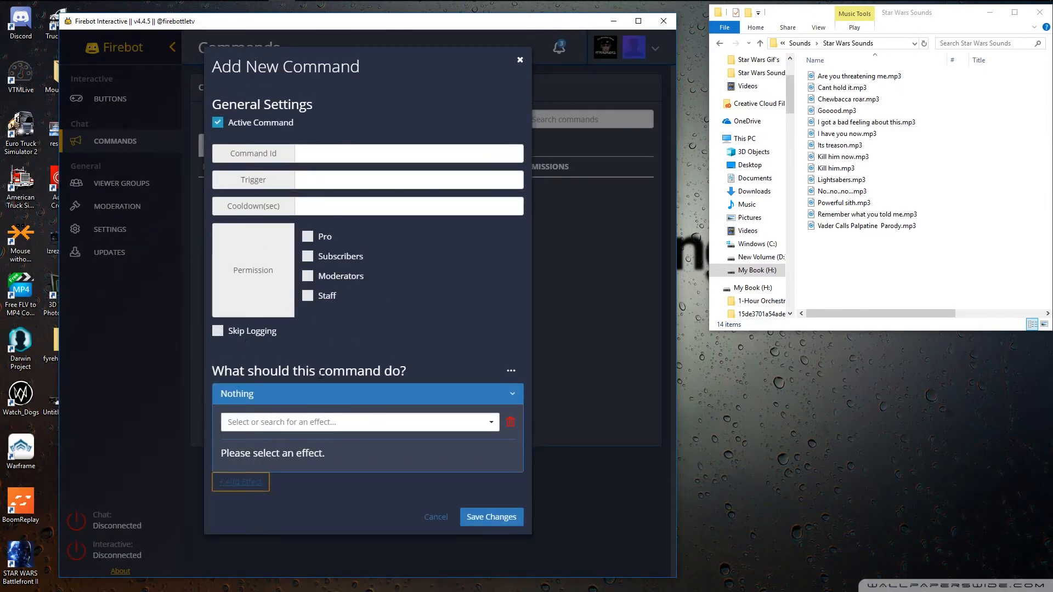
pyautogui.click(391, 428)
pyautogui.scroll(2, 371, 464)
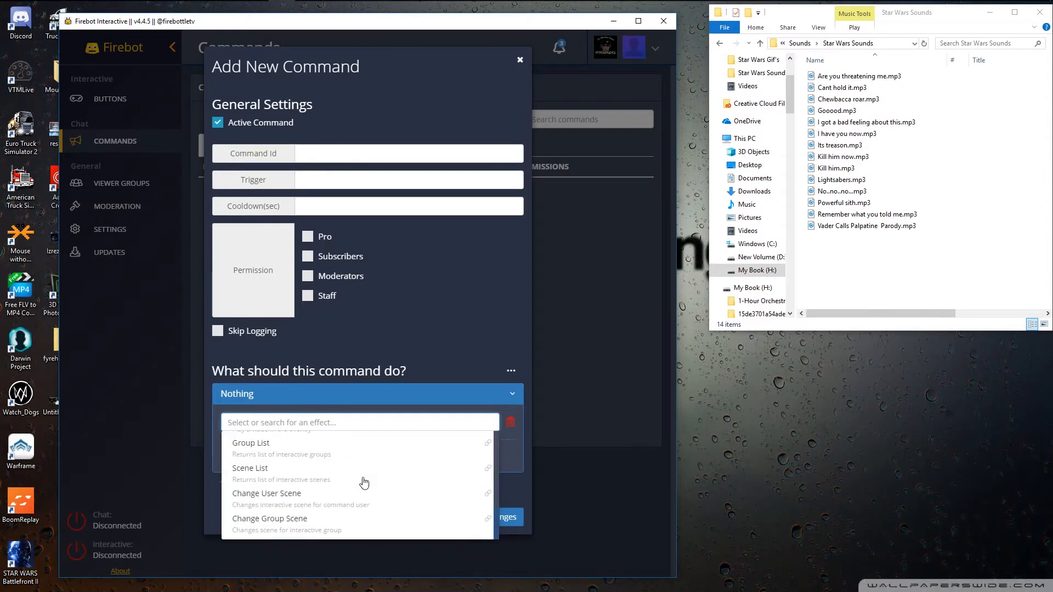
pyautogui.click(443, 311)
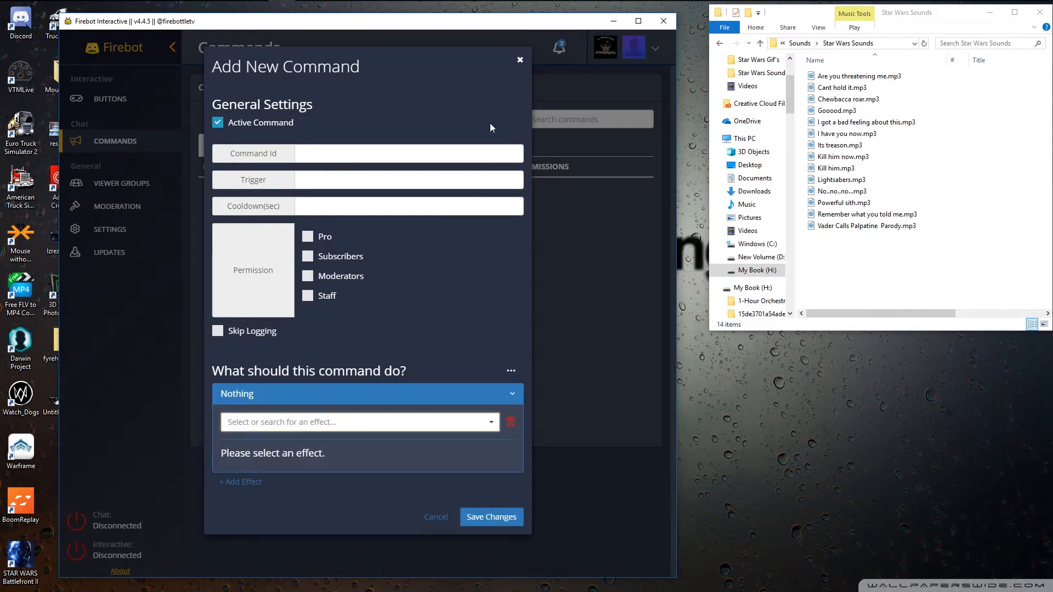
pyautogui.click(522, 60)
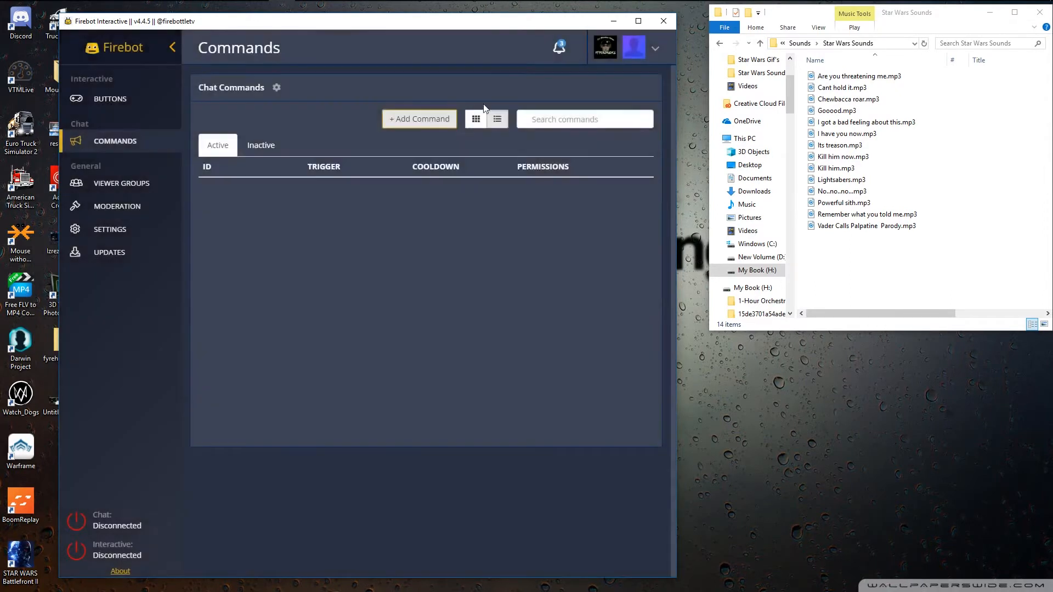
pyautogui.click(410, 120)
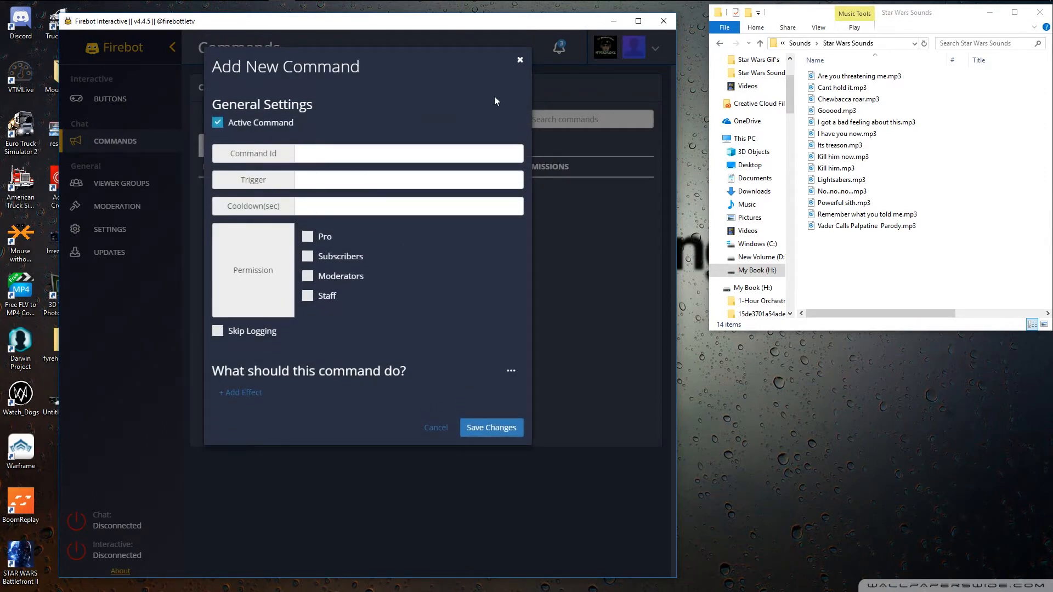
pyautogui.click(519, 62)
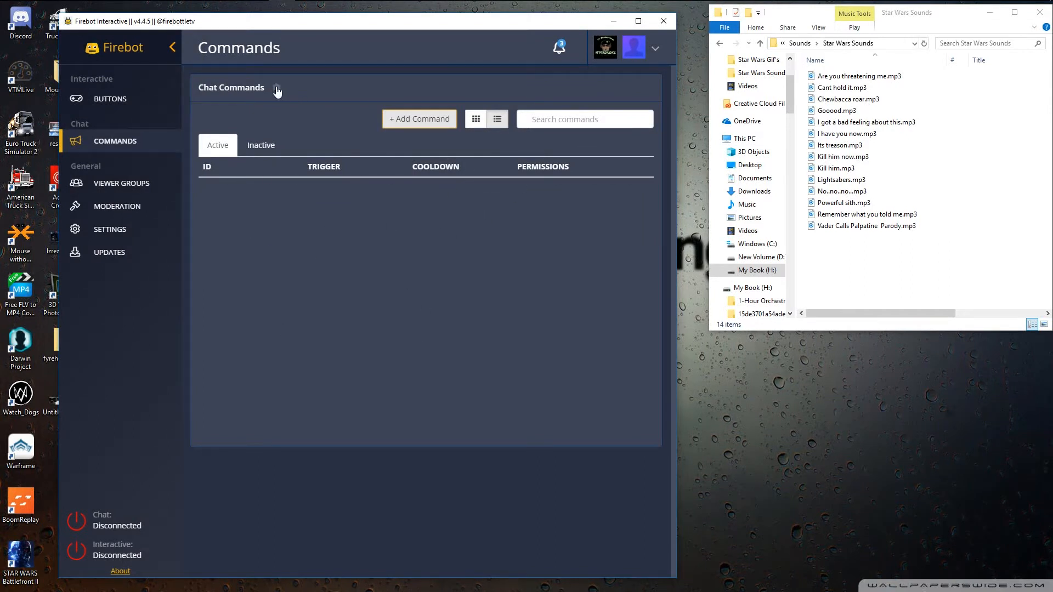
# Show the viewer groups page and the moderation page, comparing the Spark Exemptions for users and for groups.
pyautogui.click(130, 186)
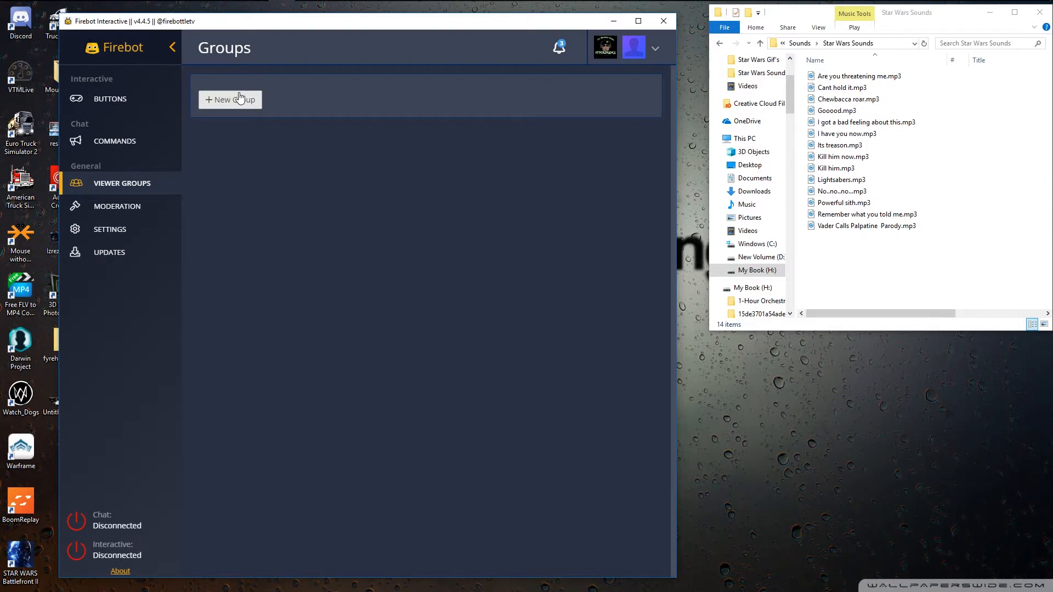
pyautogui.click(124, 214)
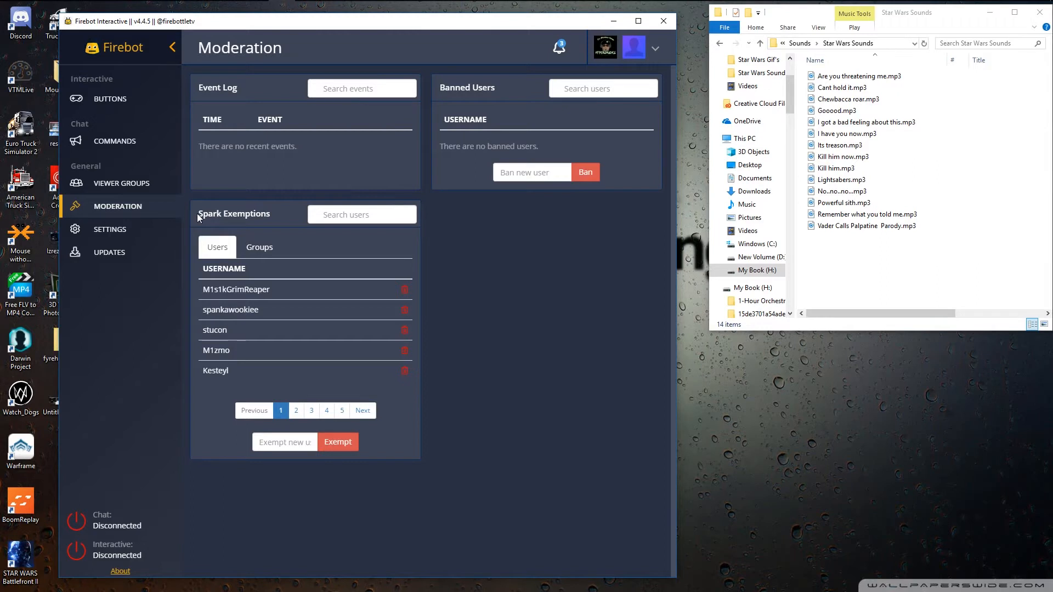
pyautogui.moveTo(200, 214); pyautogui.dragTo(274, 215)
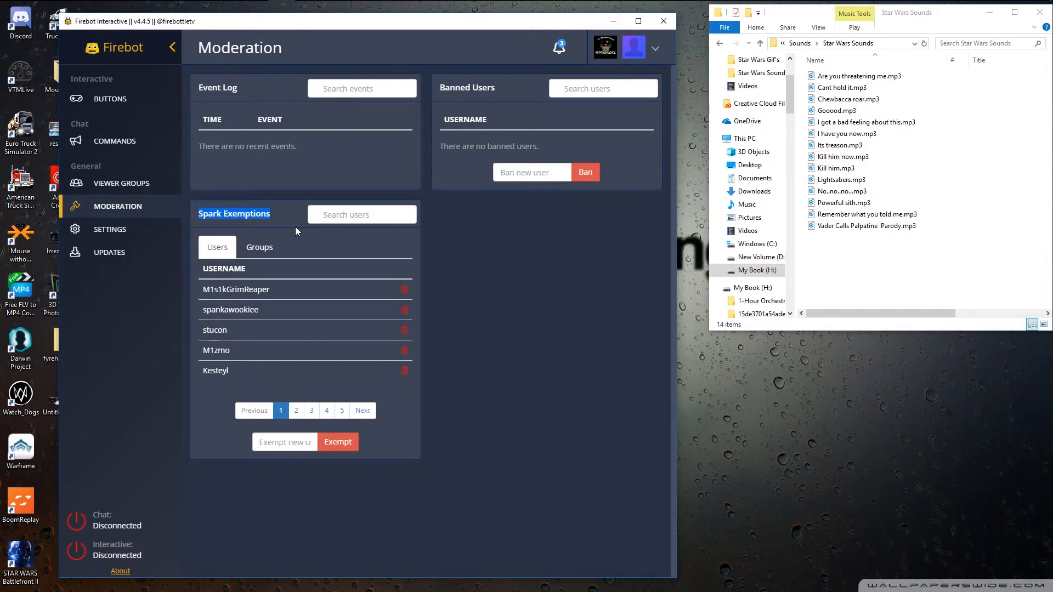
pyautogui.click(270, 251)
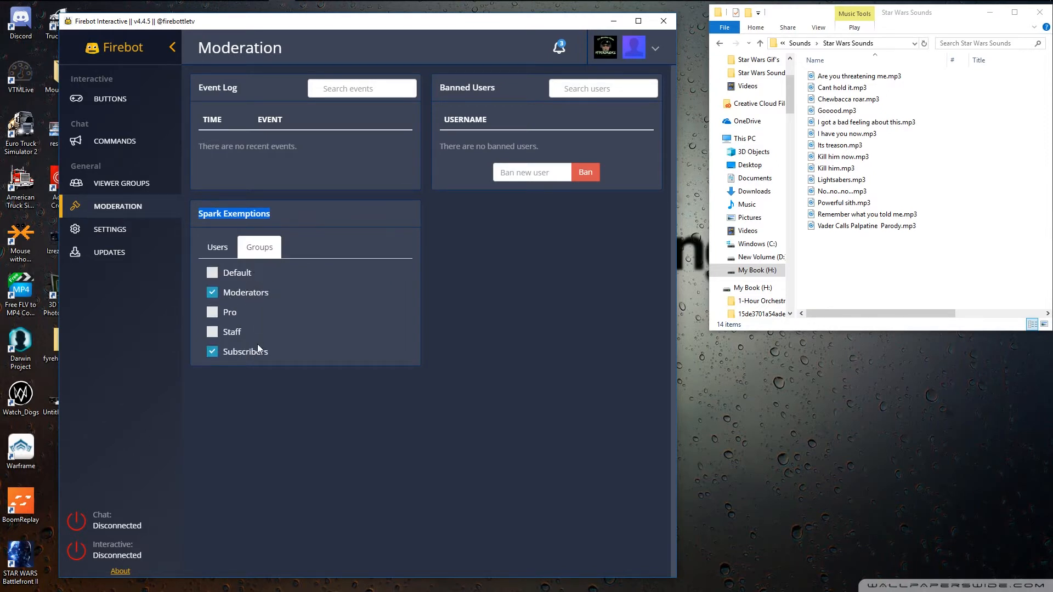
pyautogui.click(217, 250)
pyautogui.click(260, 252)
pyautogui.click(217, 248)
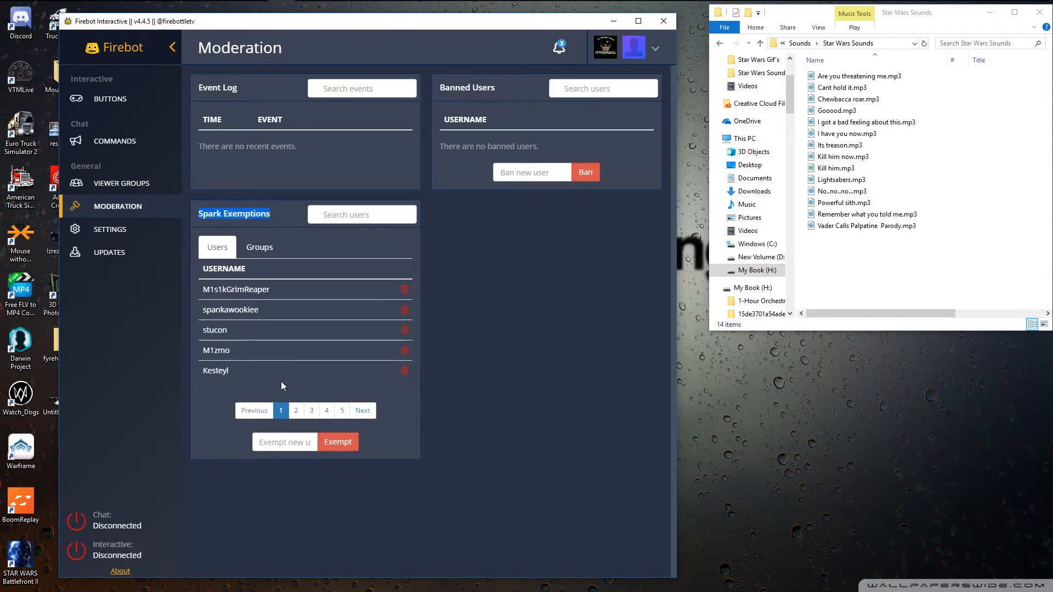
# Point out the exempt-user entry and search fields, and page through the list of spark-exempt users.
pyautogui.click(297, 442)
pyautogui.click(346, 214)
pyautogui.click(274, 443)
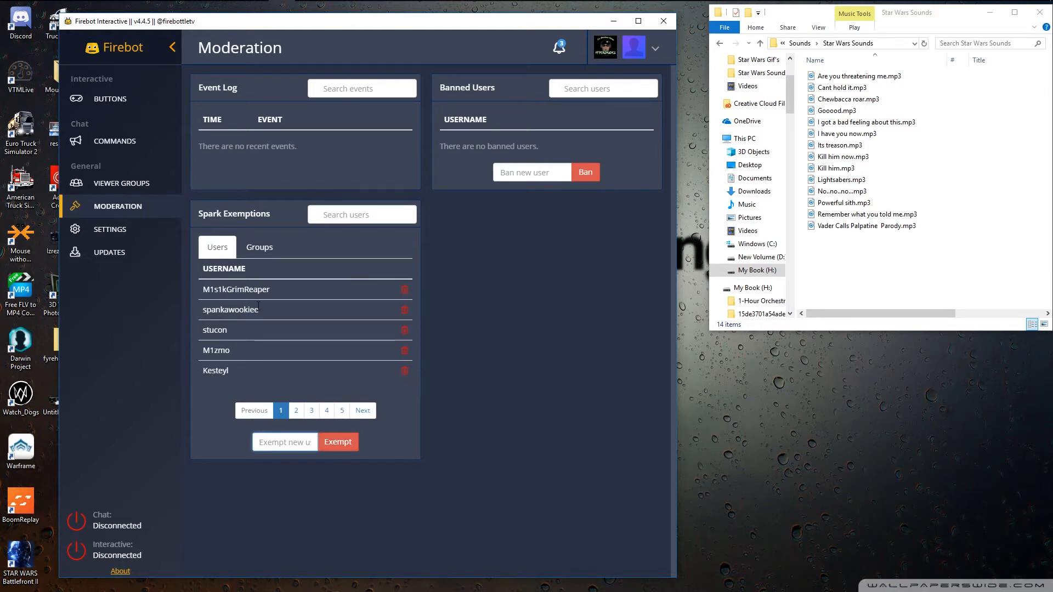
pyautogui.click(296, 410)
pyautogui.click(316, 415)
# Show the general settings and try the Light theme, switching back to Dark.
pyautogui.click(139, 238)
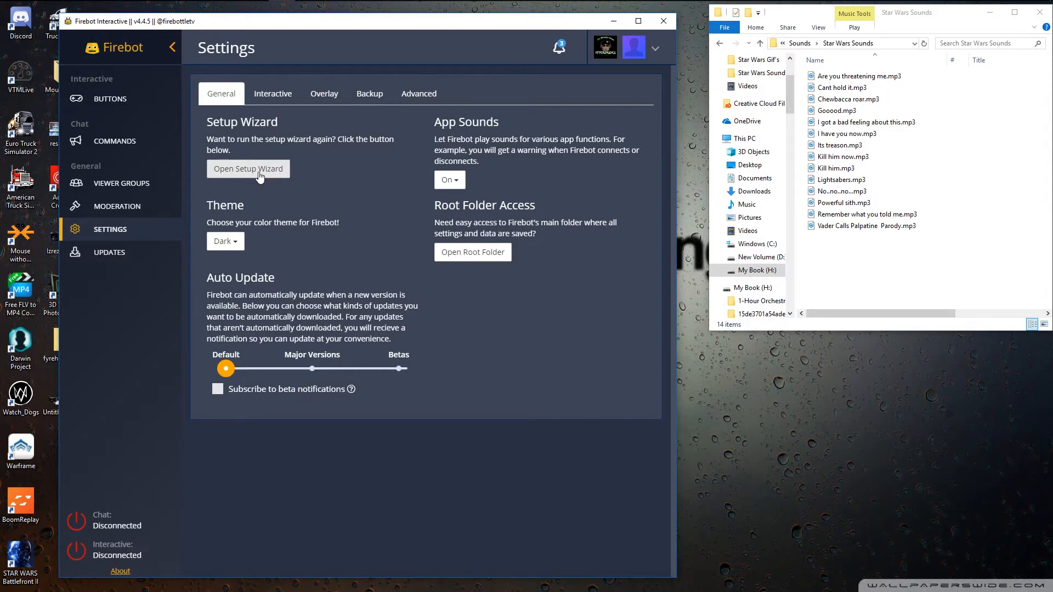
pyautogui.click(237, 242)
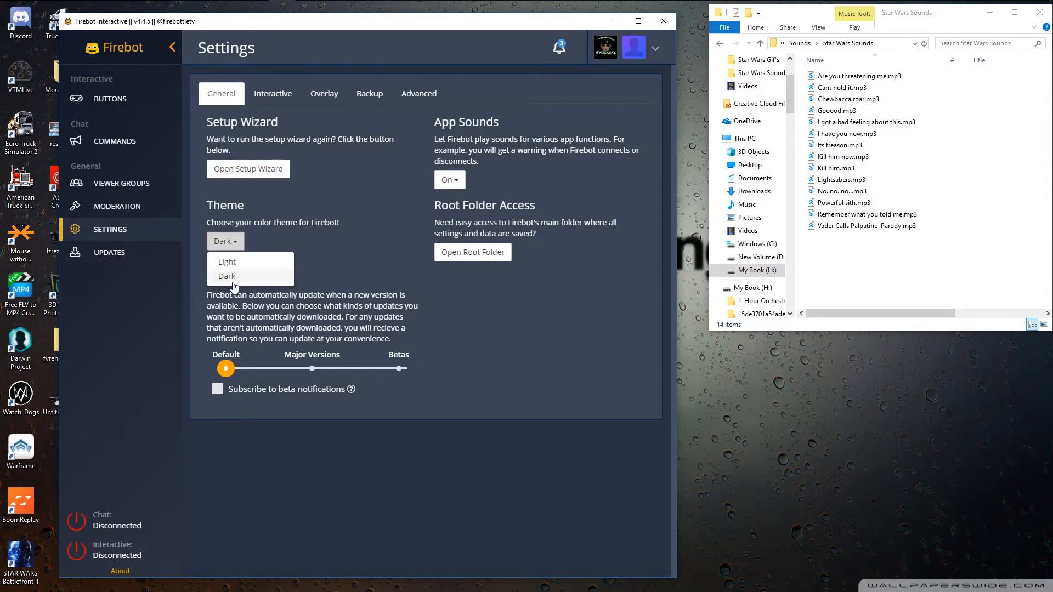
pyautogui.click(235, 265)
pyautogui.click(229, 247)
pyautogui.click(233, 274)
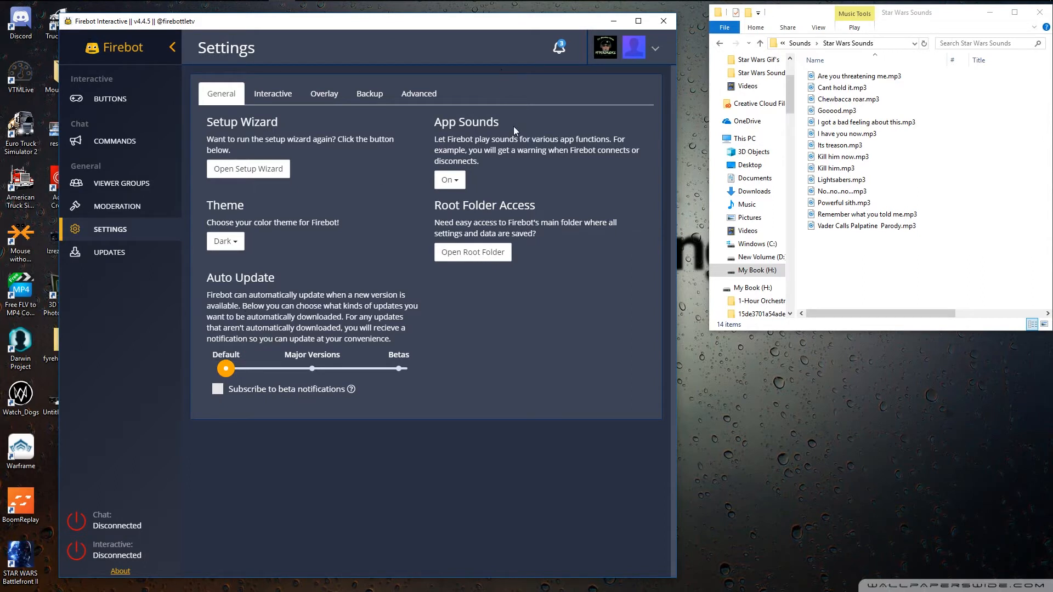
pyautogui.click(77, 552)
# View the Interactive and Overlay settings, including the overlay URL information, and dismiss that dialog.
pyautogui.click(274, 94)
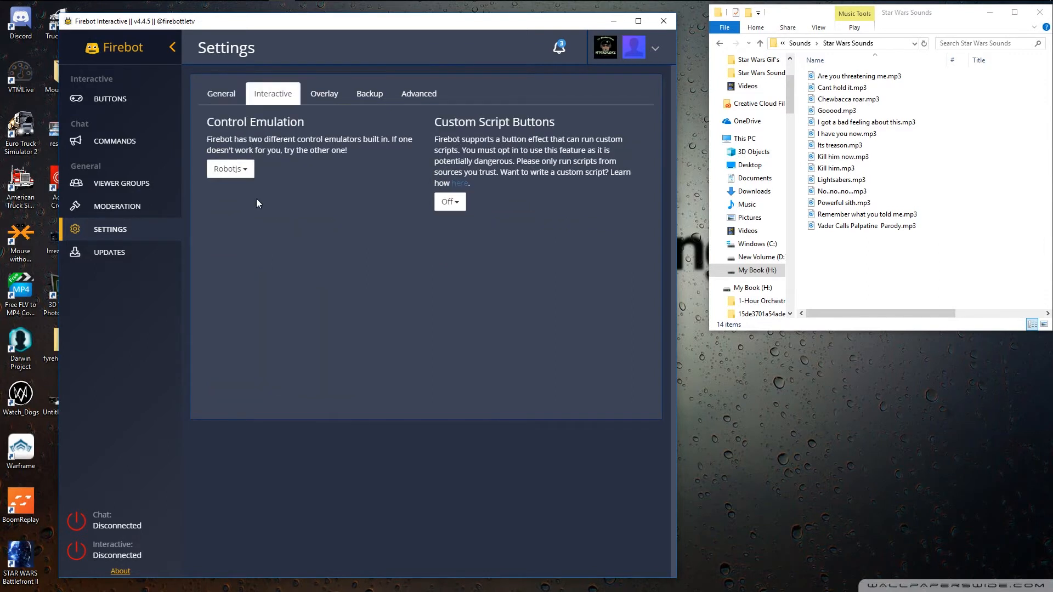
pyautogui.click(320, 101)
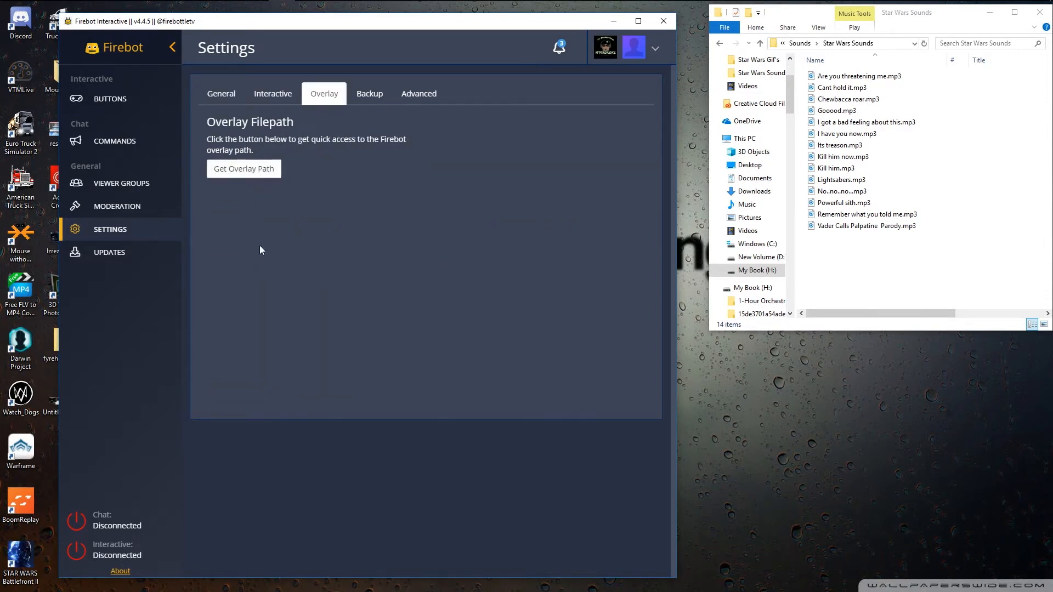
pyautogui.click(264, 170)
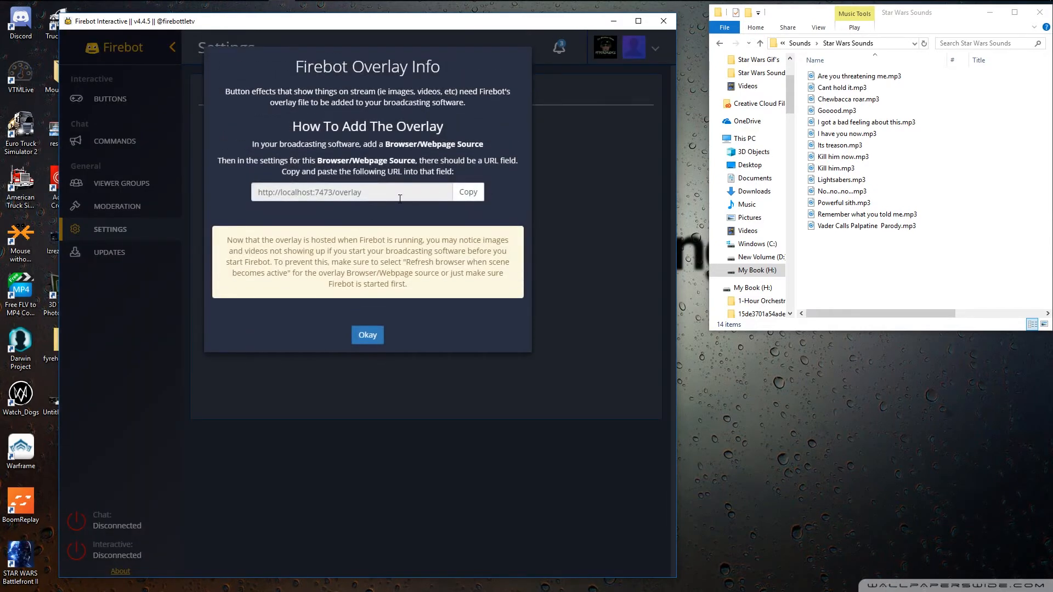
pyautogui.click(368, 334)
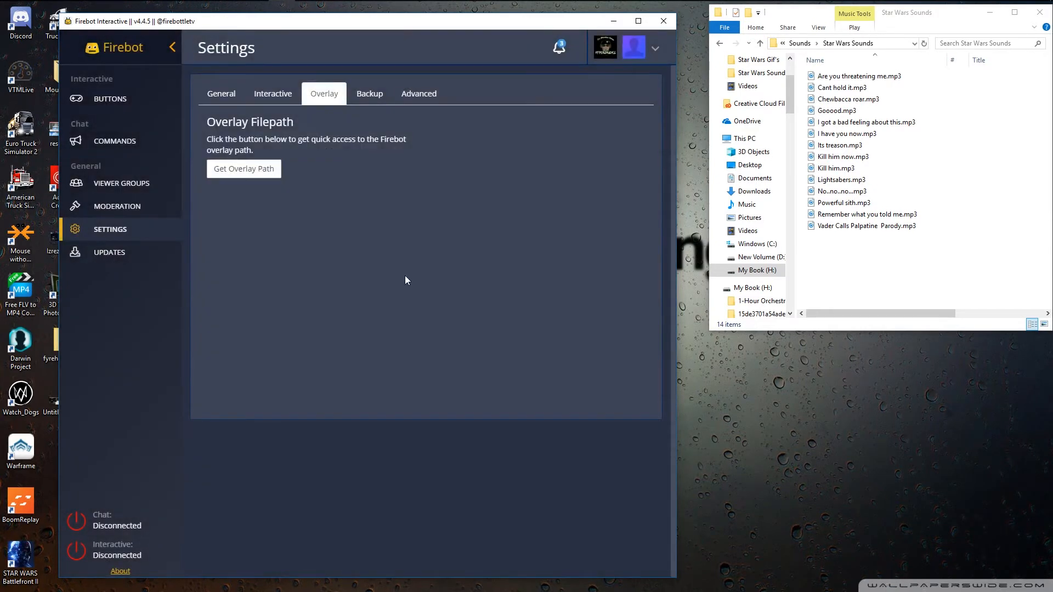
# Review the Backup and Advanced settings and the release notes on the updates page.
pyautogui.click(364, 94)
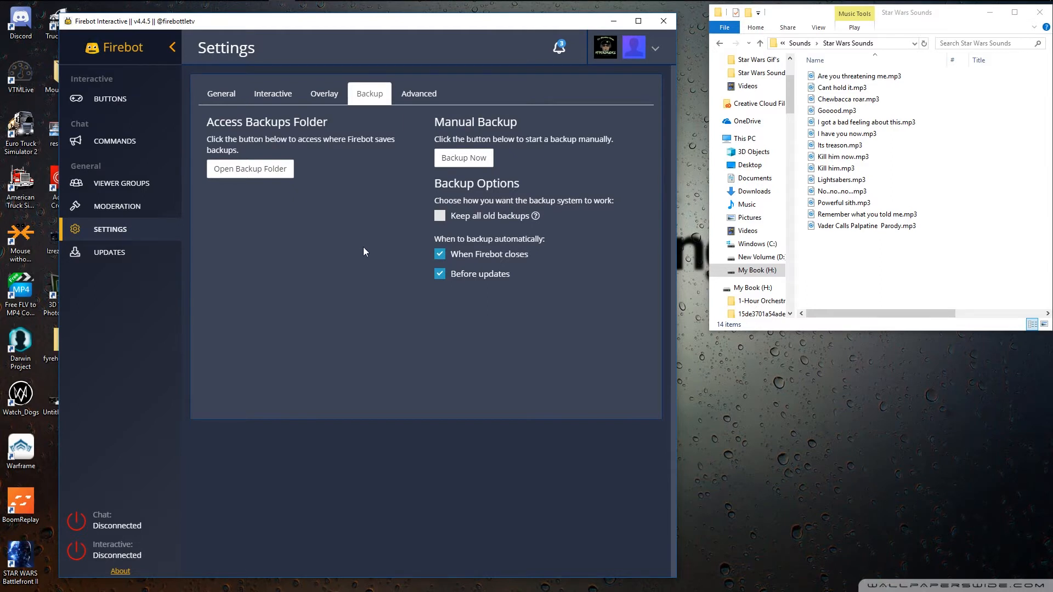
pyautogui.click(416, 104)
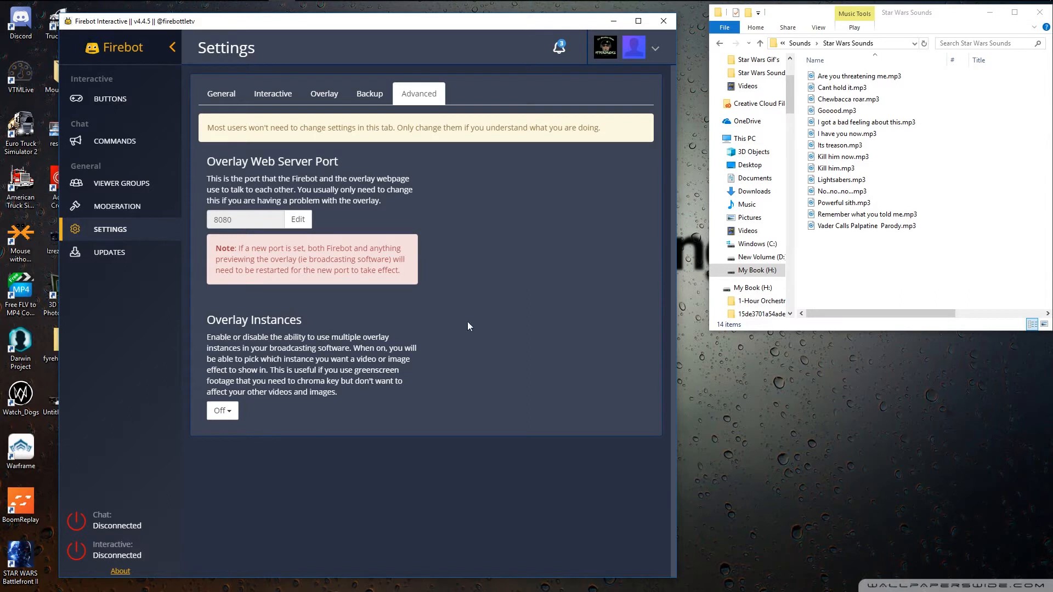
pyautogui.click(129, 251)
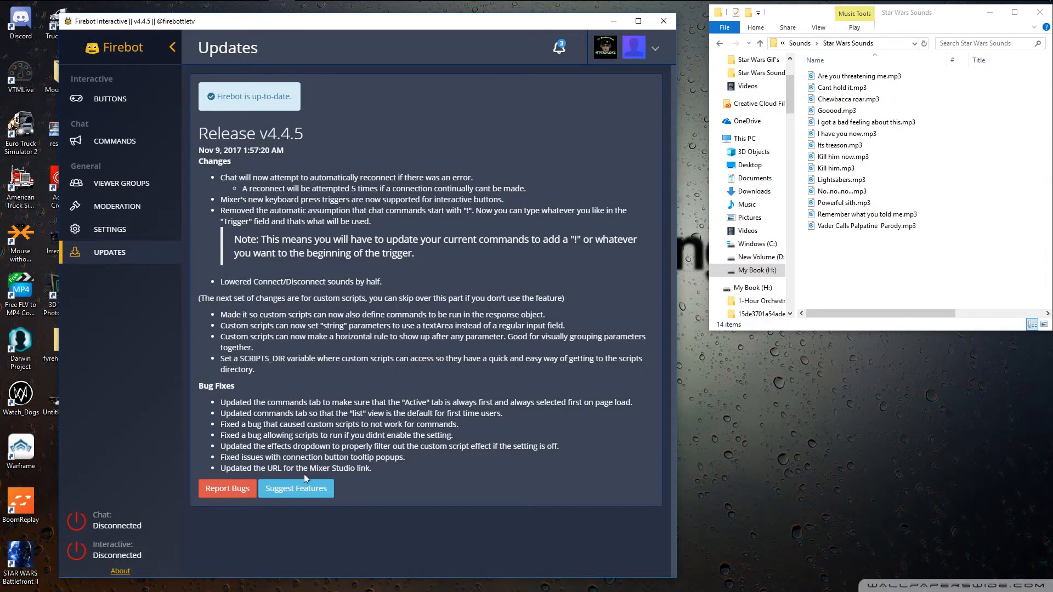
# Return to the interactive buttons and resync the Hyperchucks Gaming Board.
pyautogui.click(89, 104)
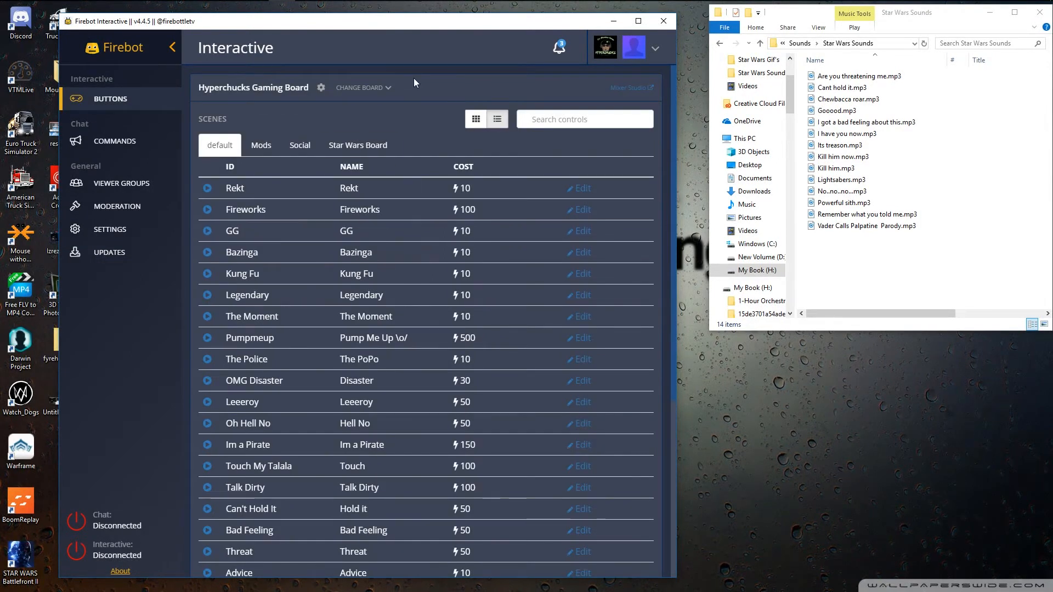
pyautogui.click(361, 87)
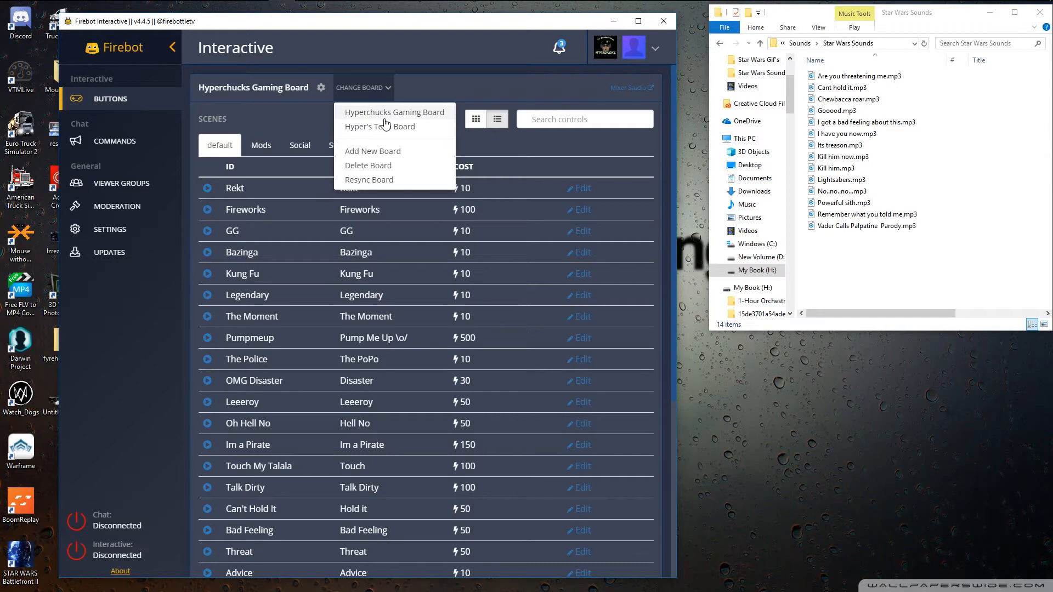
pyautogui.click(374, 187)
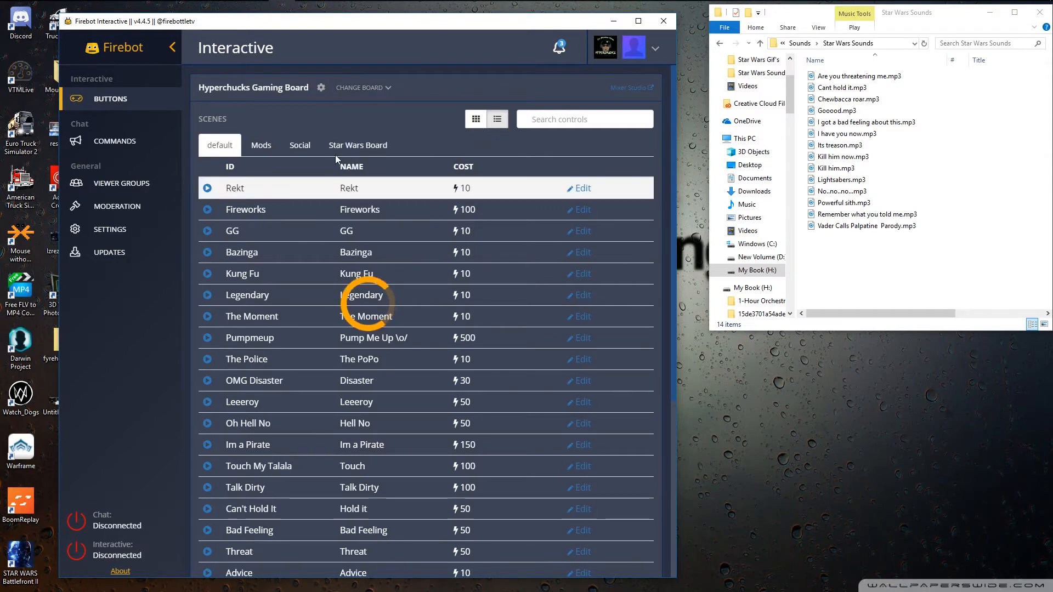
# Switch to Hyper's Teen Board and check the board options again without changing the board.
pyautogui.click(375, 89)
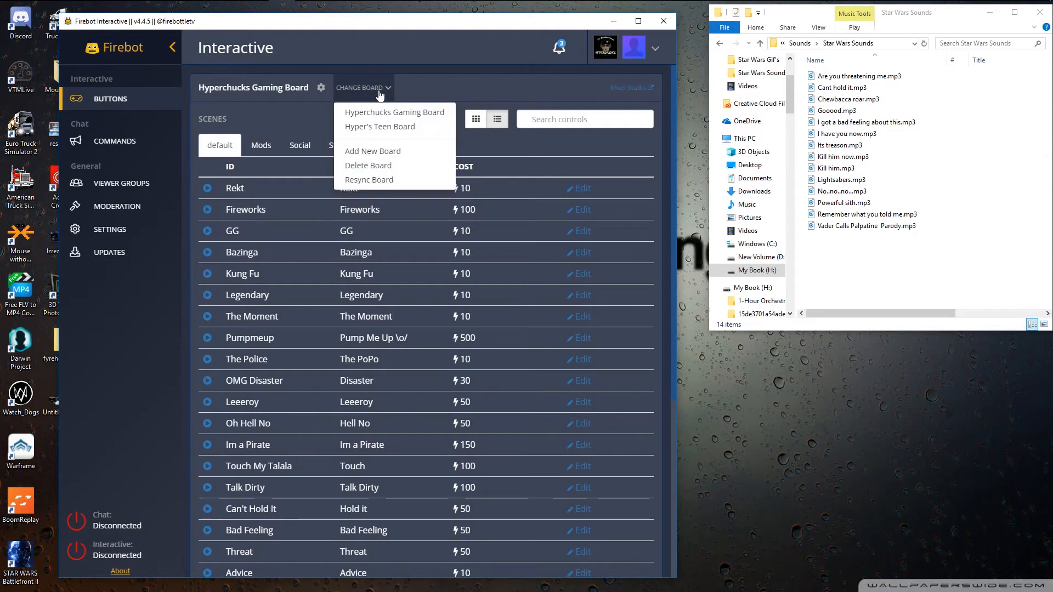
pyautogui.click(406, 126)
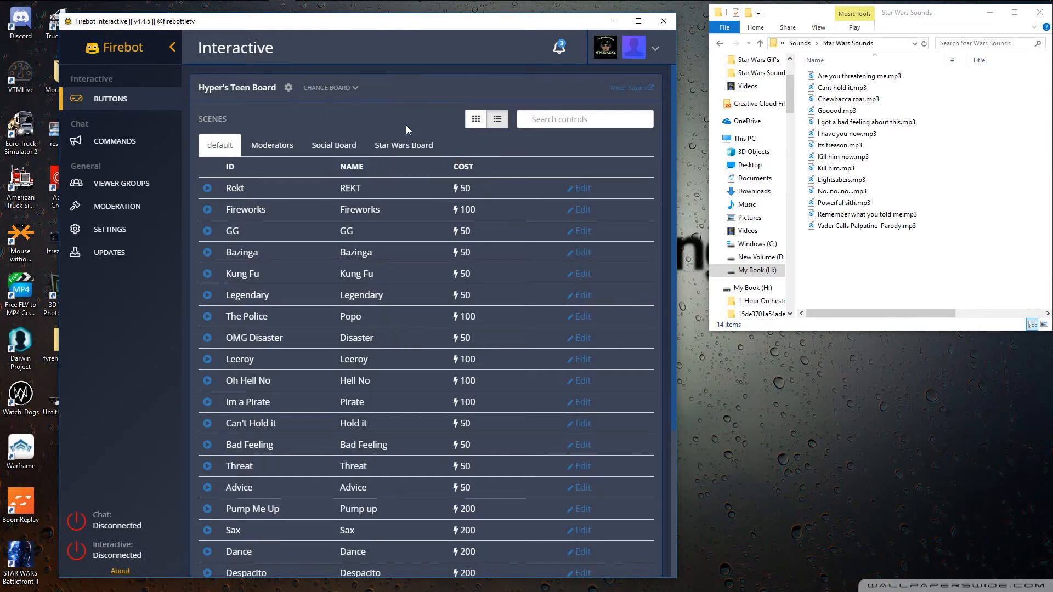
pyautogui.click(322, 92)
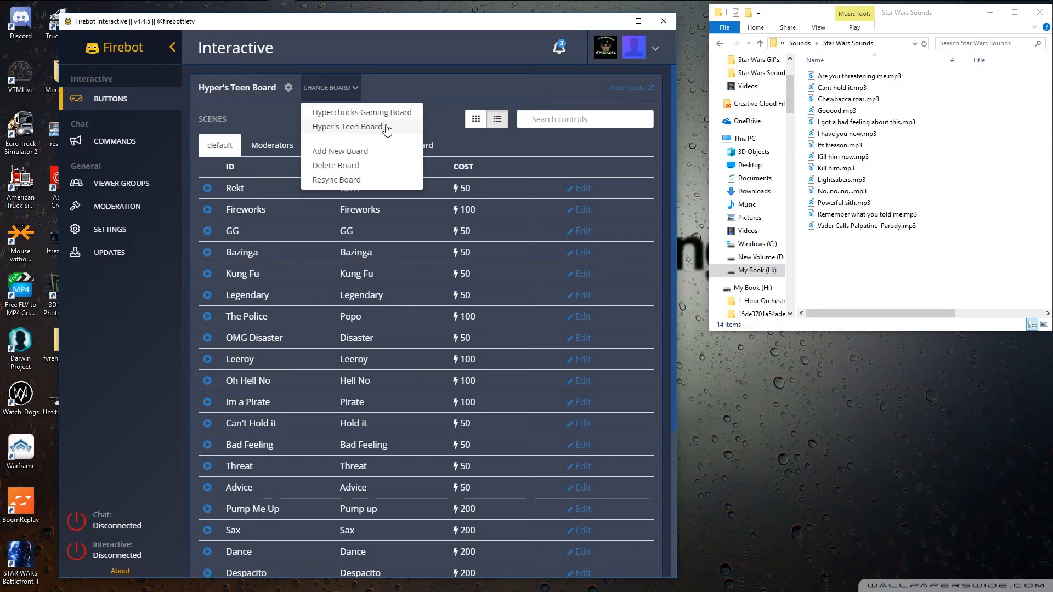
pyautogui.click(386, 86)
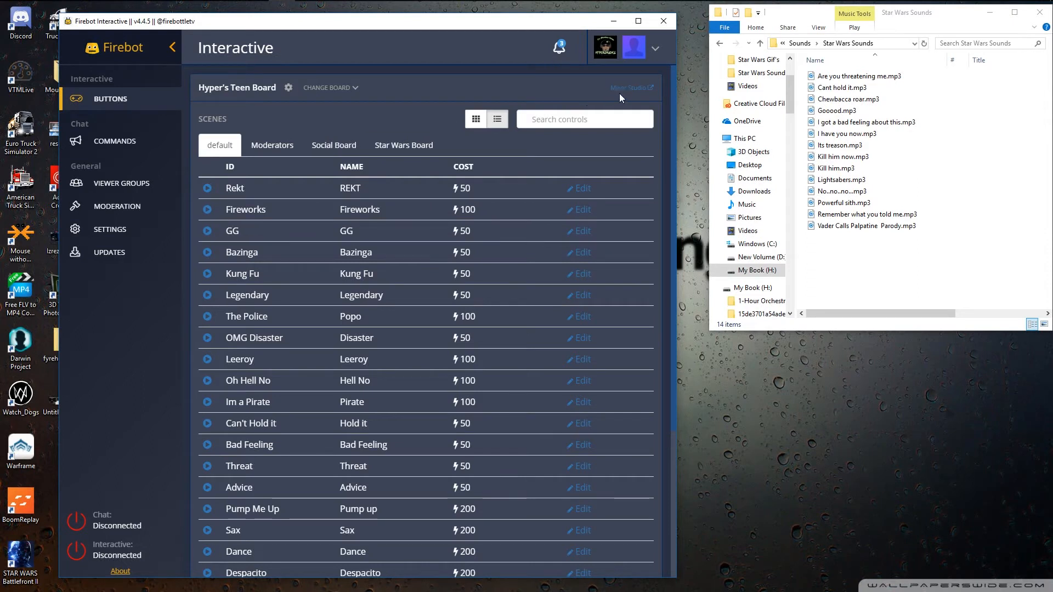
# Display the default scene's controls of Hyper's Teen Board as a grid and browse them.
pyautogui.click(475, 119)
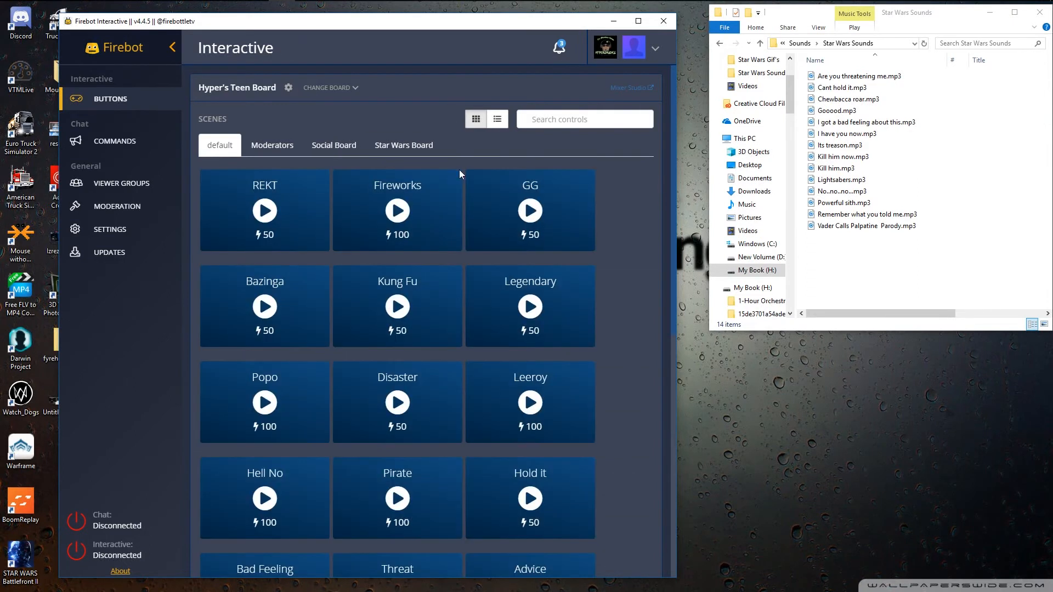
pyautogui.scroll(-4, 549, 362)
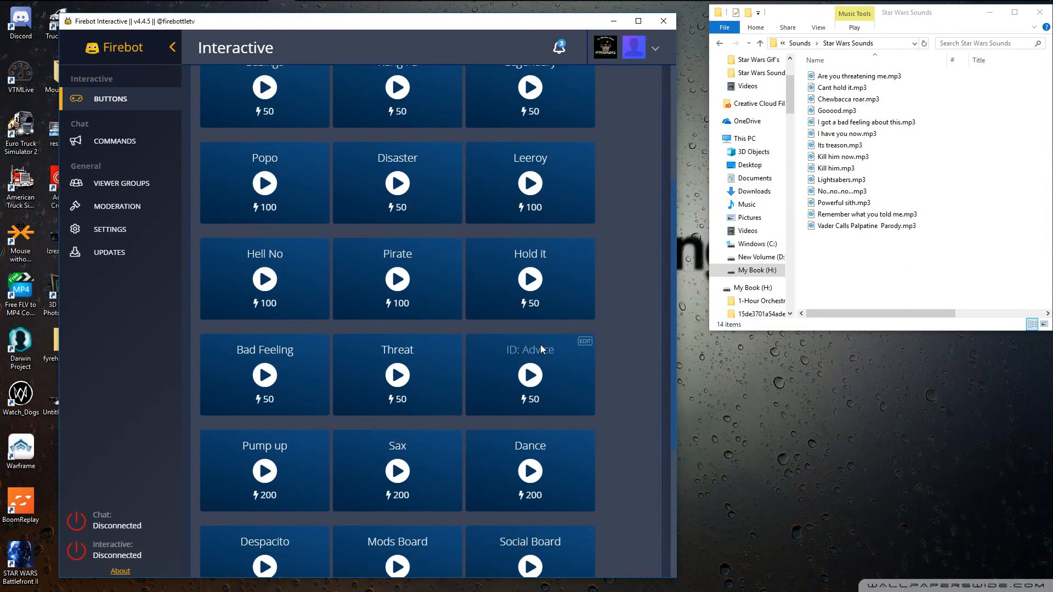
# Display the default scene's controls of Hyper's Teen Board as a list and look through them.
pyautogui.scroll(4, 540, 344)
pyautogui.click(497, 120)
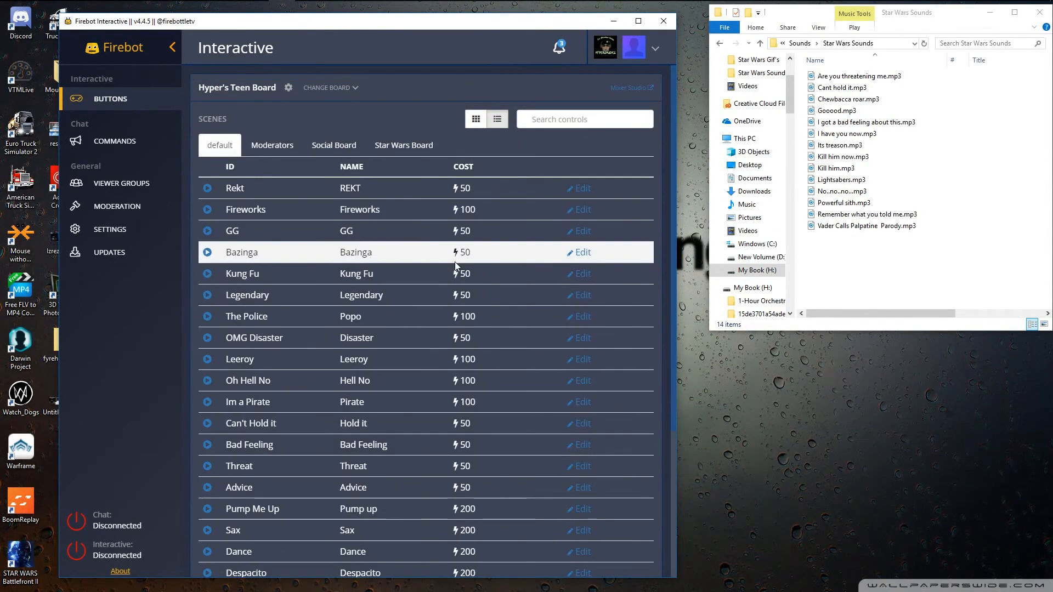
pyautogui.scroll(-4, 455, 261)
pyautogui.scroll(4, 431, 351)
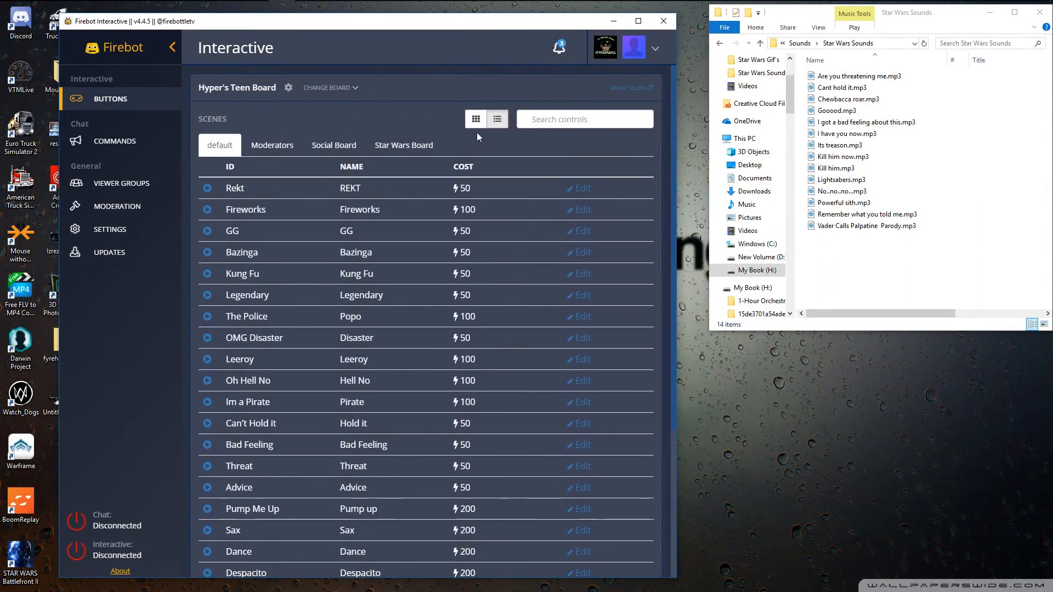
# Return to the grid display and look through the Moderators, Social Board and Star Wars Board scenes.
pyautogui.click(476, 119)
pyautogui.click(272, 145)
pyautogui.click(326, 146)
pyautogui.click(404, 146)
pyautogui.scroll(-2, 322, 264)
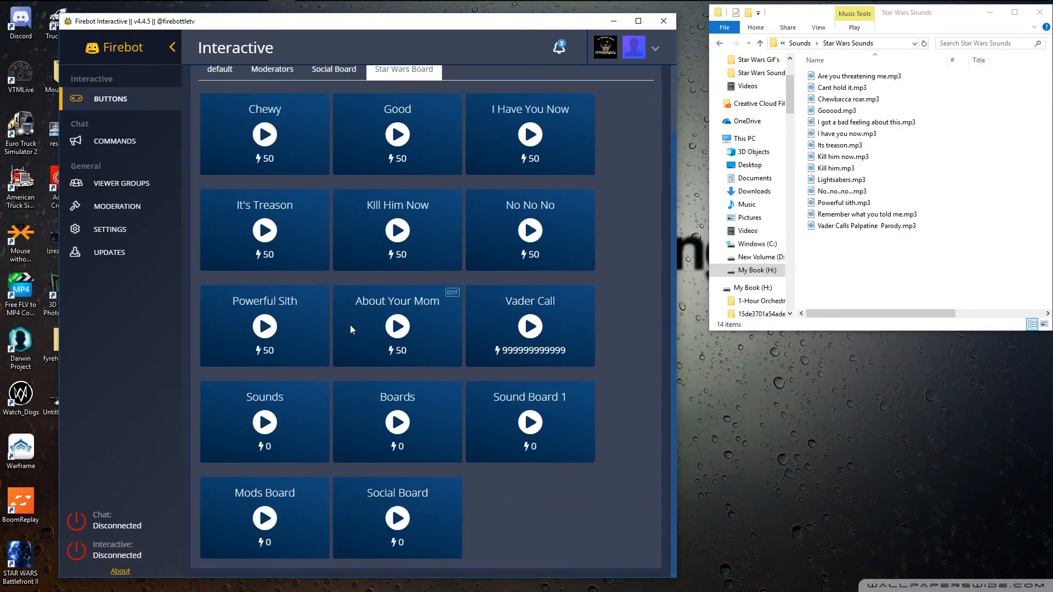
pyautogui.scroll(2, 351, 326)
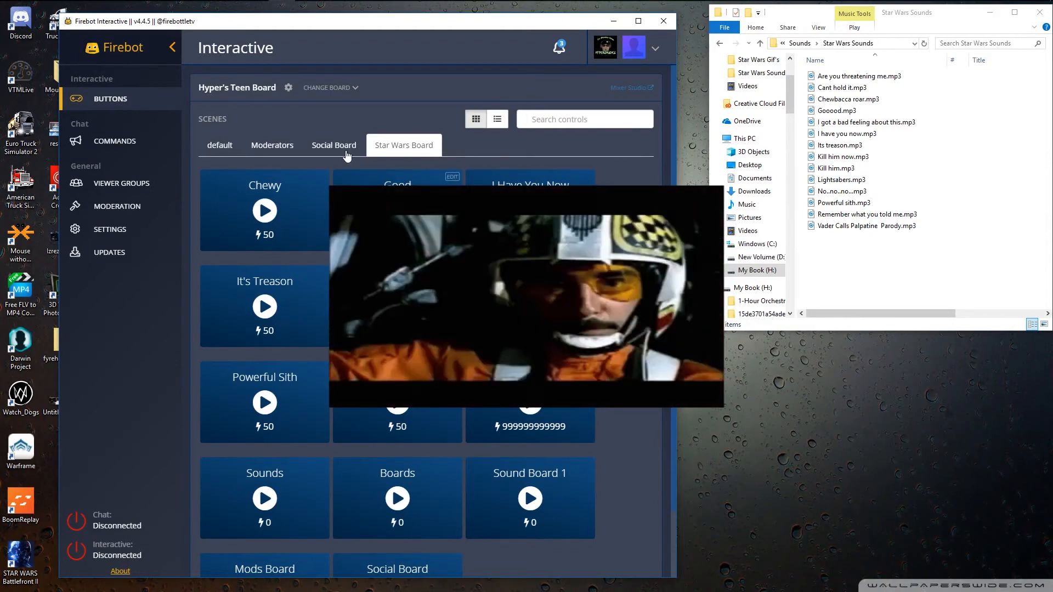
# Switch to the Hyperchucks Gaming Board and test the Chewy and Good buttons in its Star Wars Board scene.
pyautogui.click(325, 88)
pyautogui.click(337, 112)
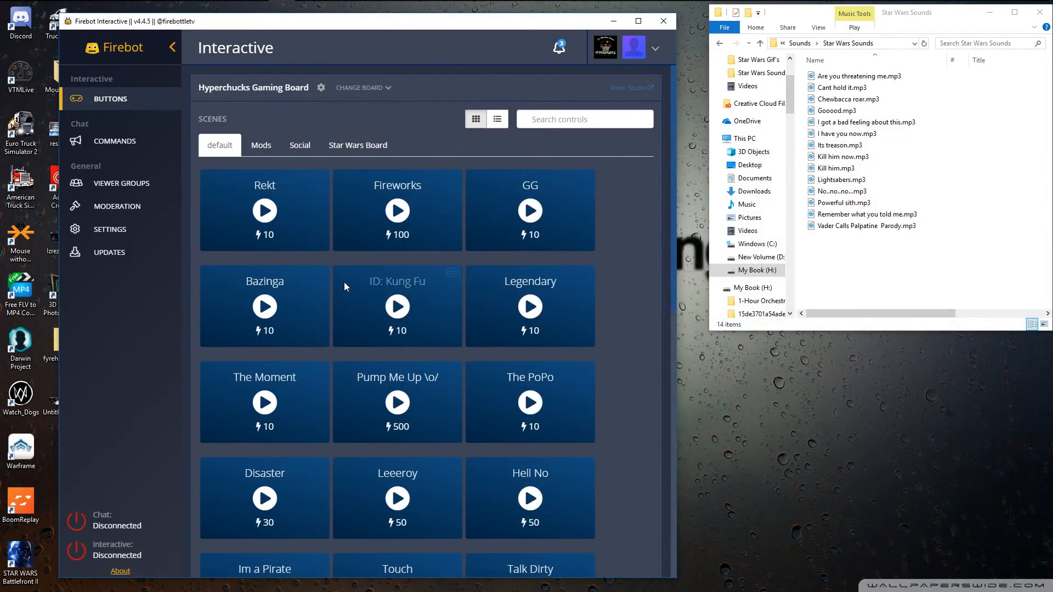
pyautogui.click(349, 144)
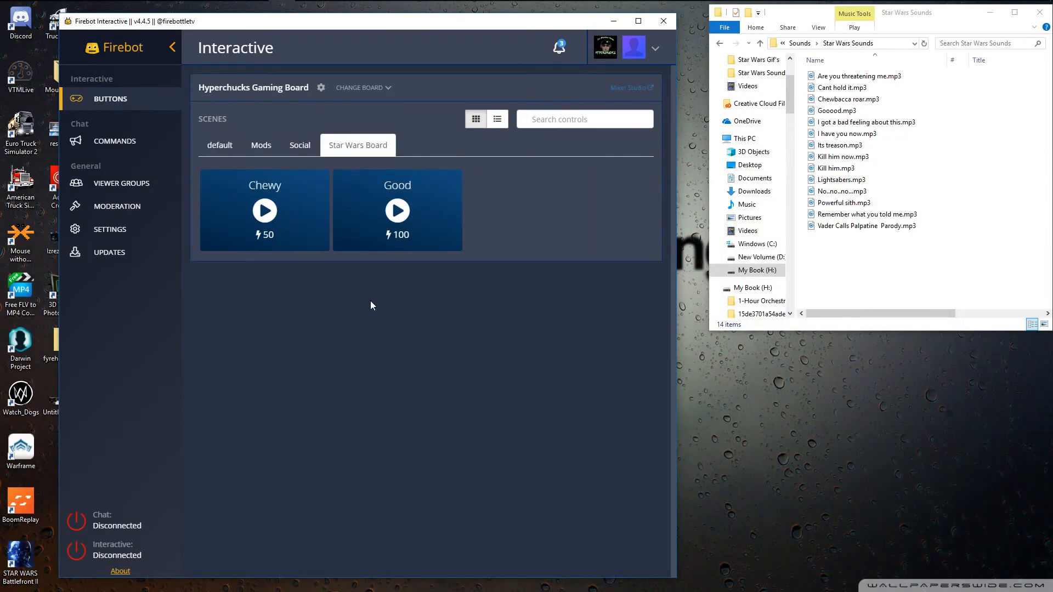
pyautogui.click(264, 212)
pyautogui.click(408, 229)
# Review the Good button's Show Image settings and the available effect types, then close the editor without saving.
pyautogui.moveTo(338, 178)
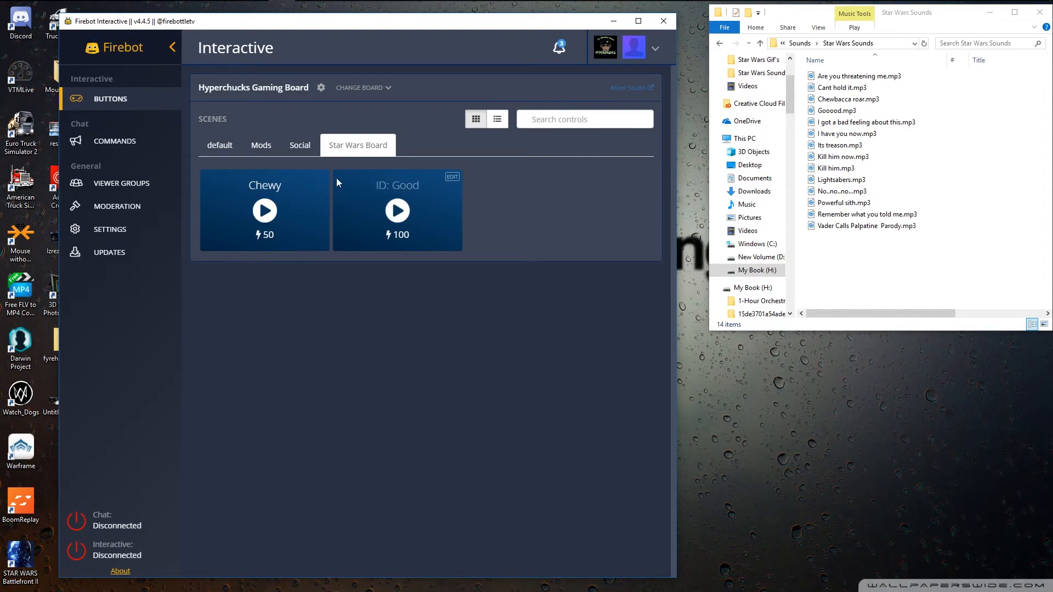
pyautogui.click(452, 178)
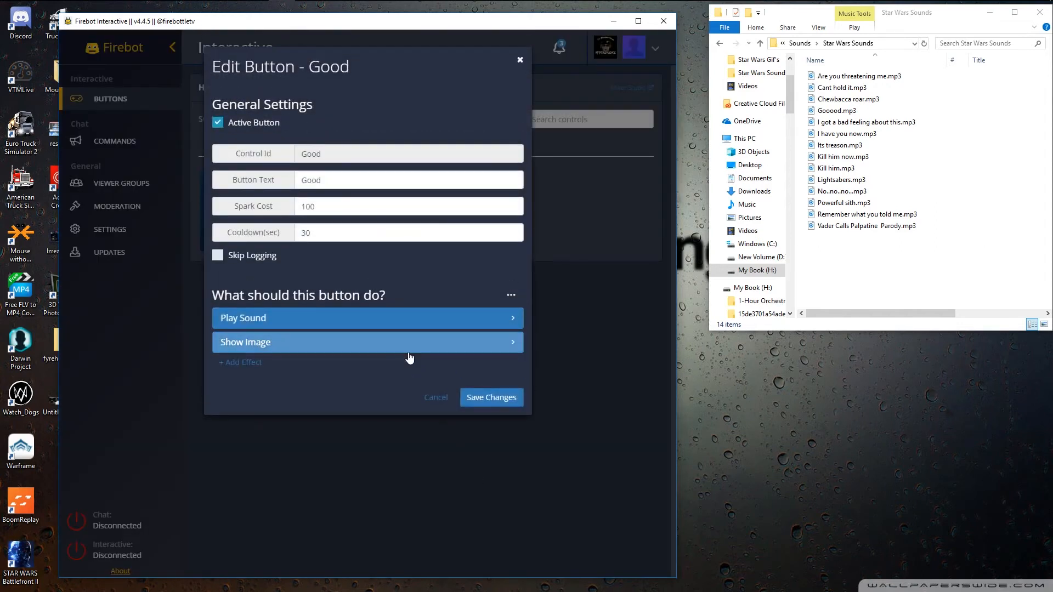
pyautogui.click(327, 350)
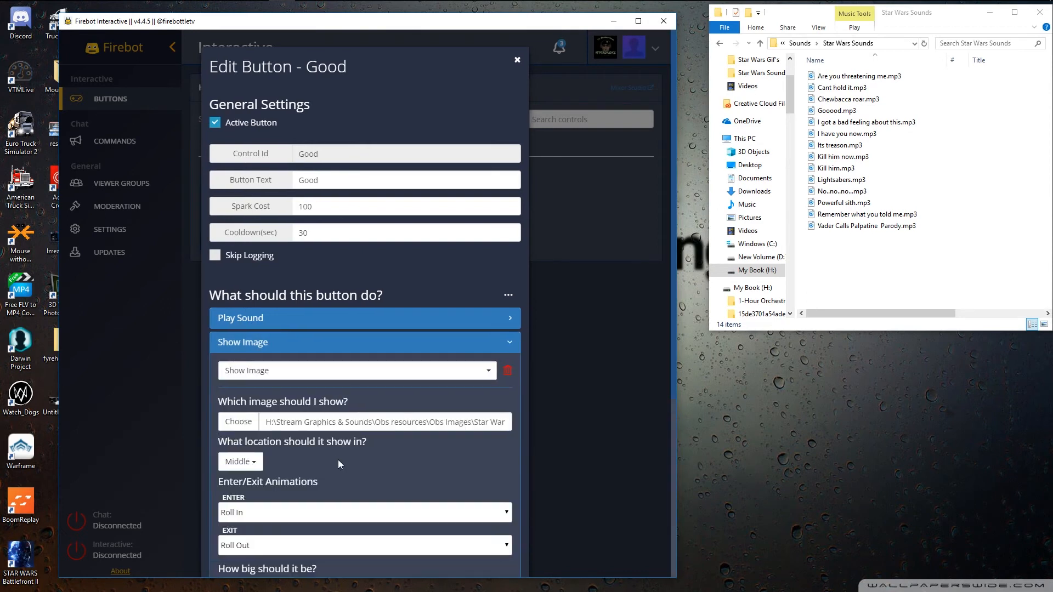
pyautogui.click(345, 371)
pyautogui.scroll(-5, 329, 487)
pyautogui.scroll(-4, 330, 487)
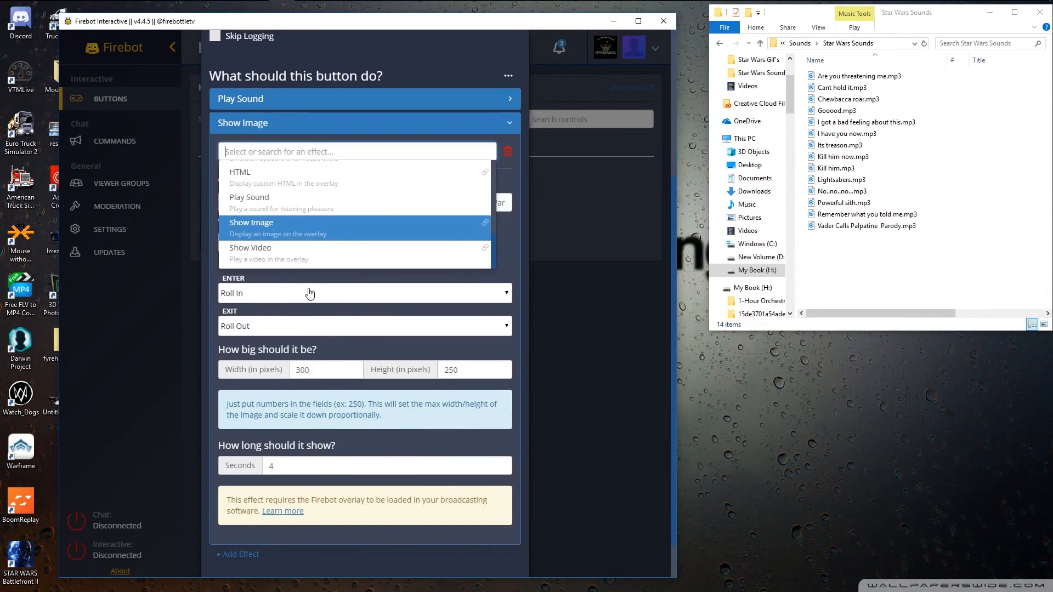
pyautogui.click(599, 282)
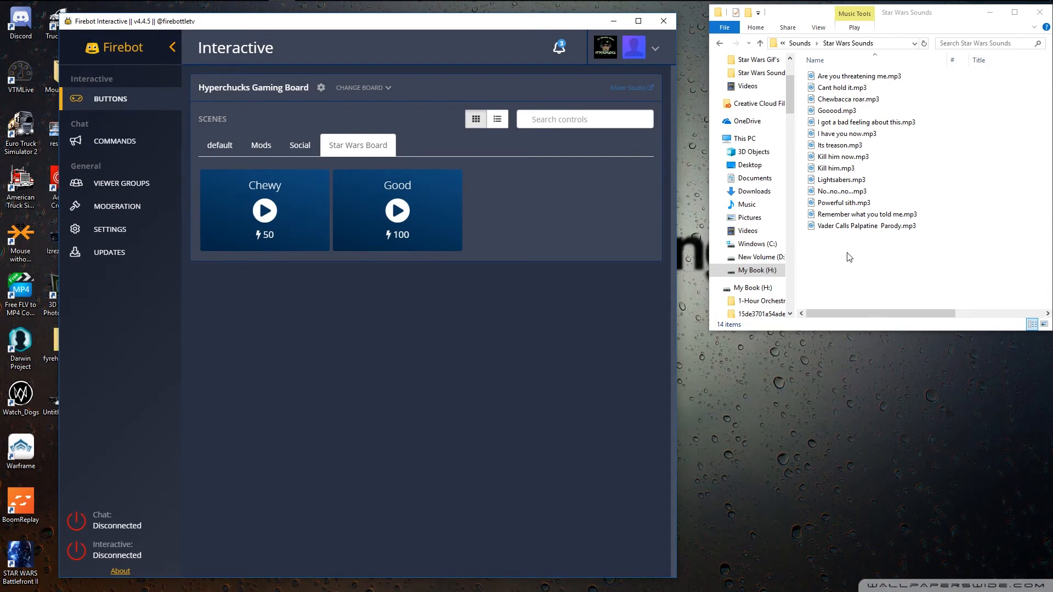
# Resync the Hyperchucks Gaming Board.
pyautogui.click(384, 87)
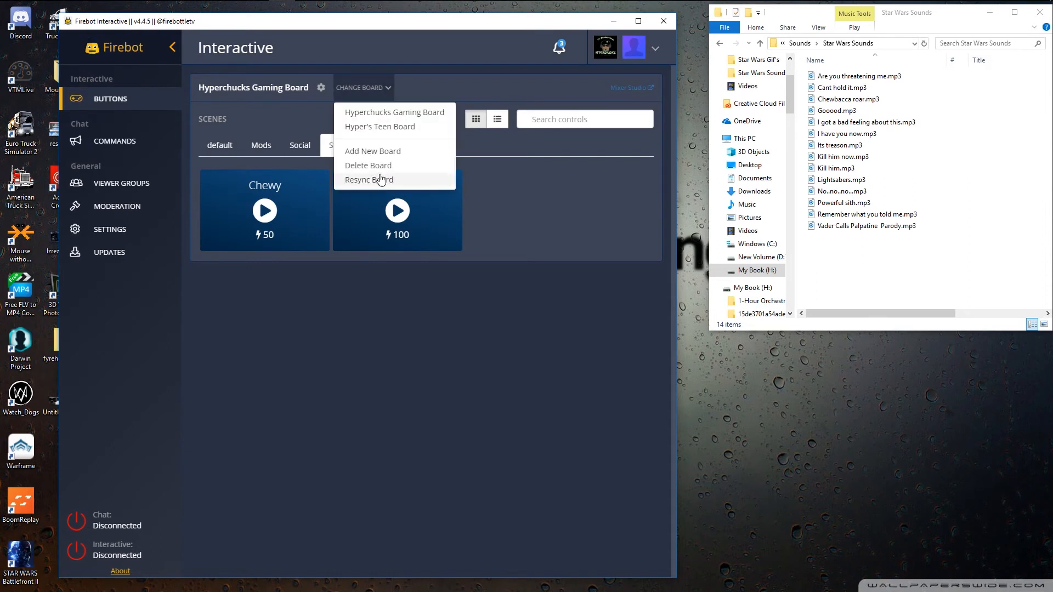
pyautogui.click(378, 179)
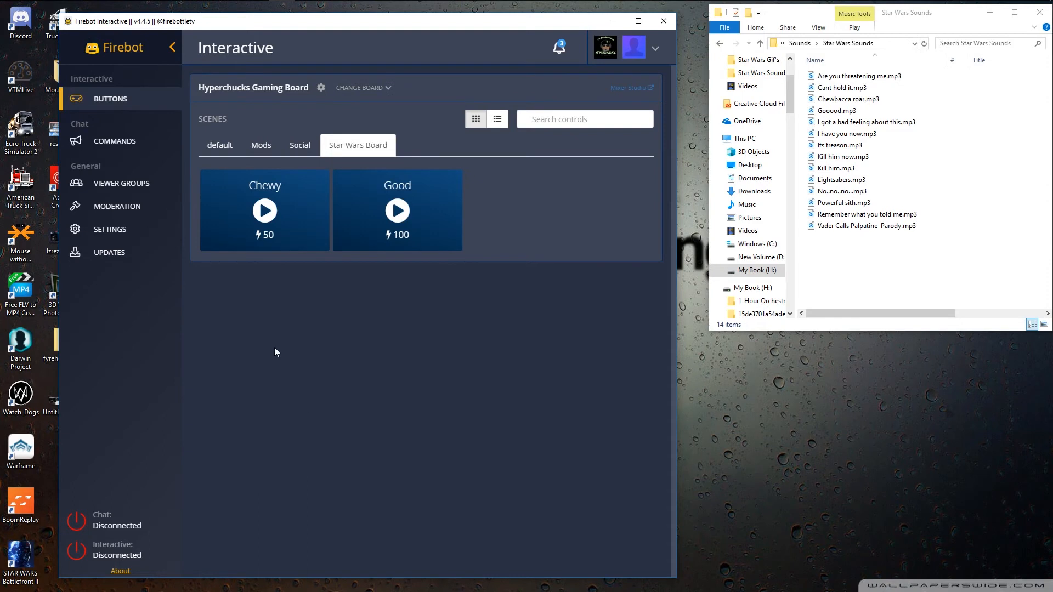
# Look at the General settings and the moderation page once more, and return to the interactive buttons.
pyautogui.click(127, 232)
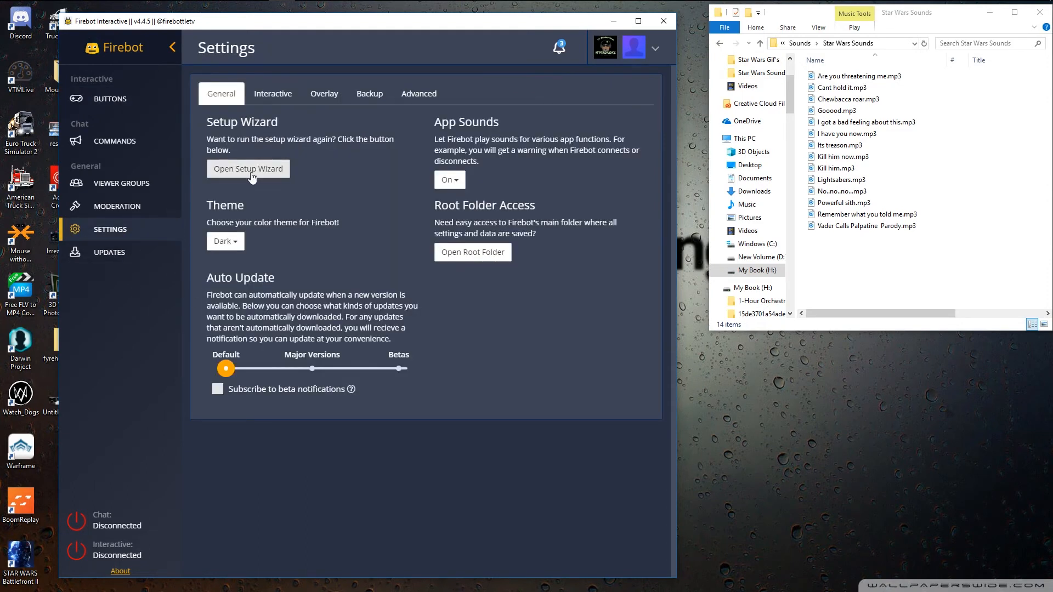
pyautogui.click(106, 206)
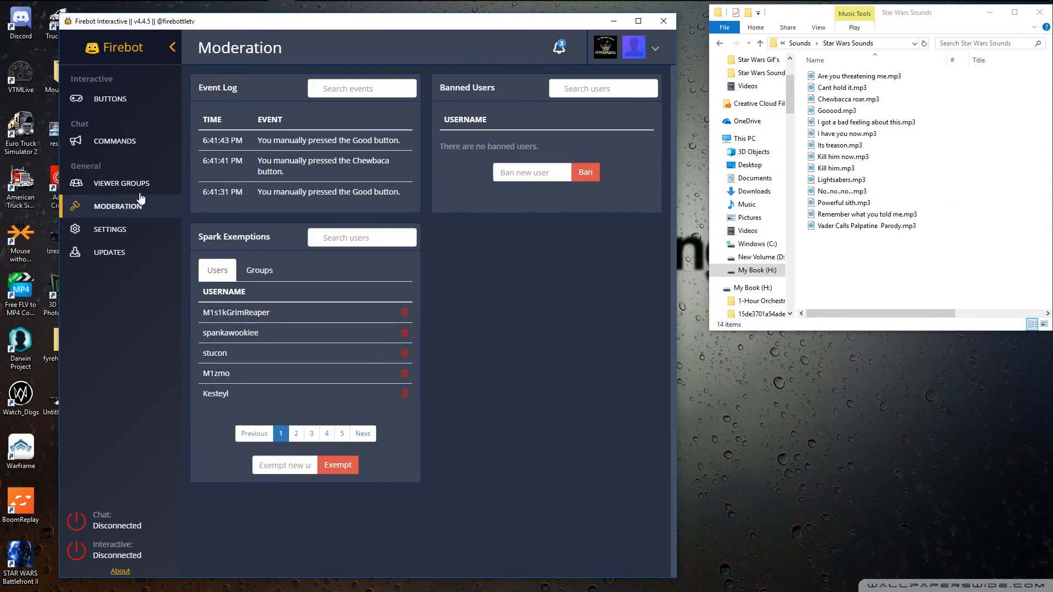
pyautogui.click(110, 98)
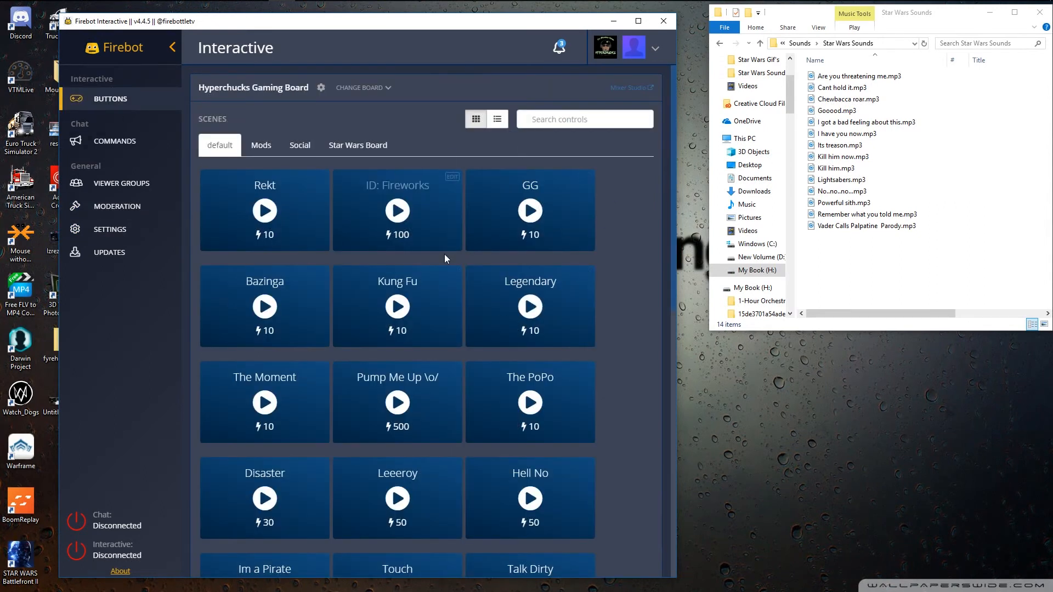